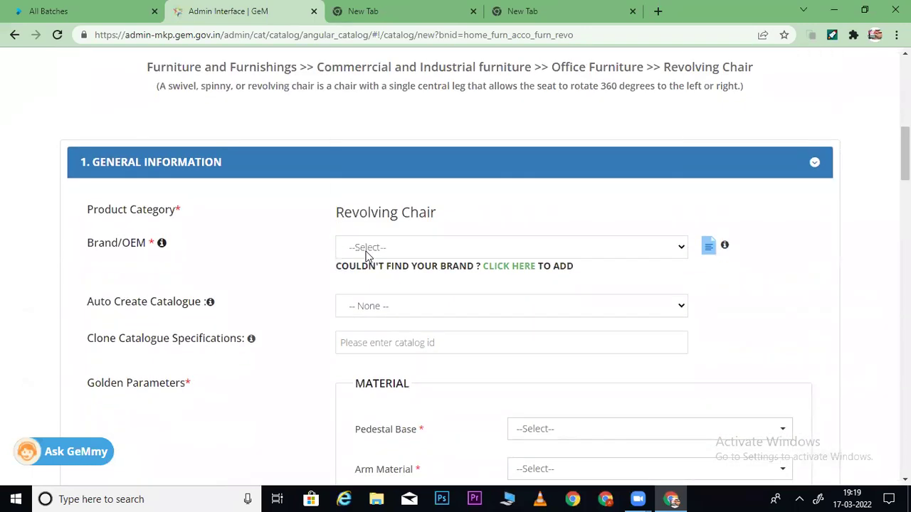
pyautogui.click(367, 248)
pyautogui.click(236, 120)
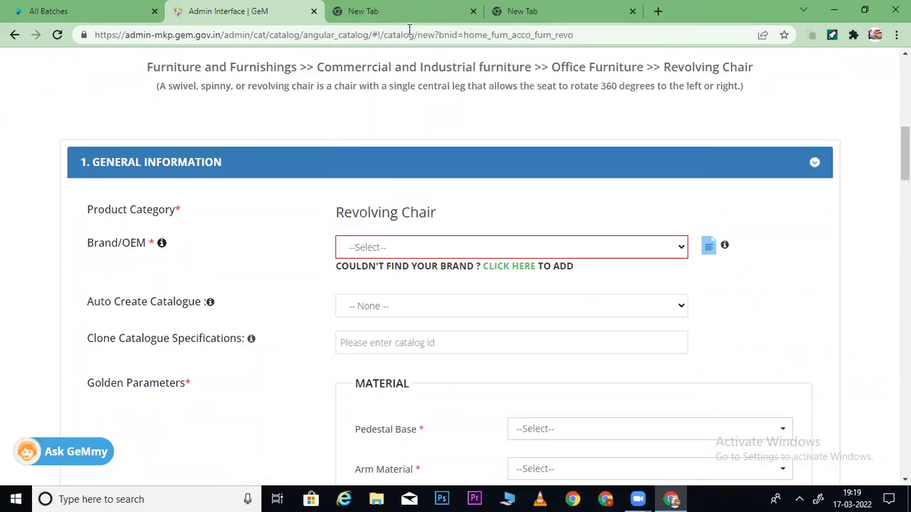
pyautogui.click(389, 15)
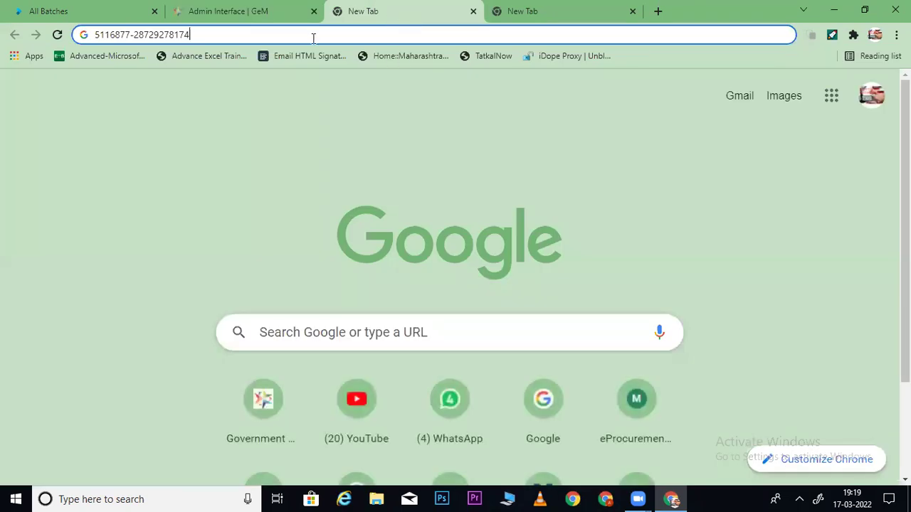
pyautogui.click(235, 18)
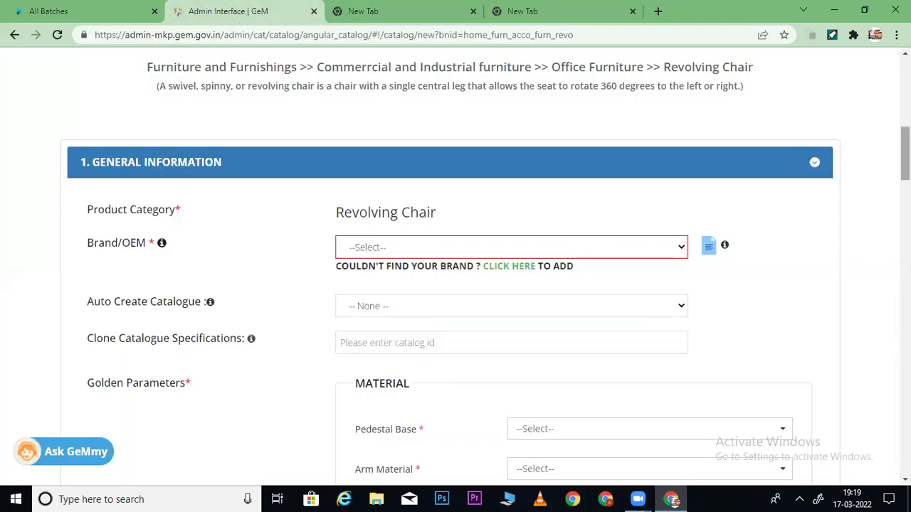
# Find and select Unbranded as the Brand/OEM for the Revolving Chair
pyautogui.scroll(-3, 640, 213)
pyautogui.click(453, 69)
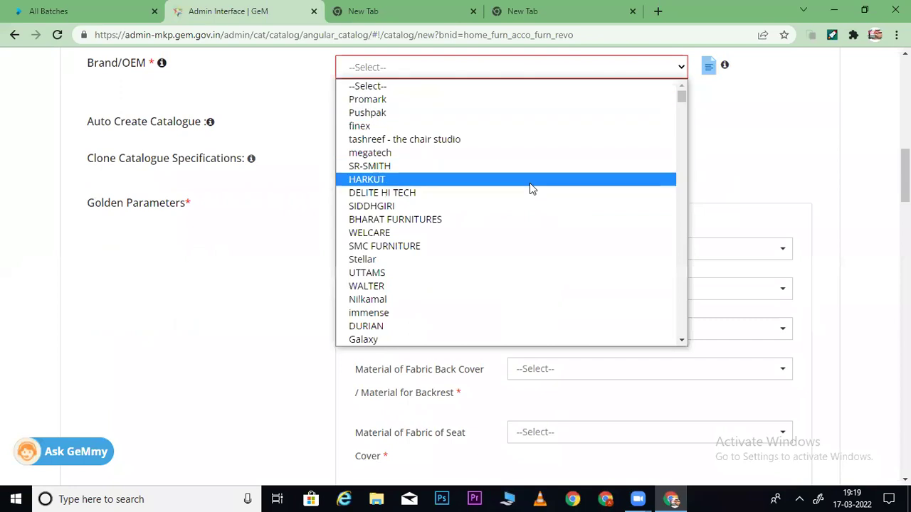
pyautogui.write('unique')
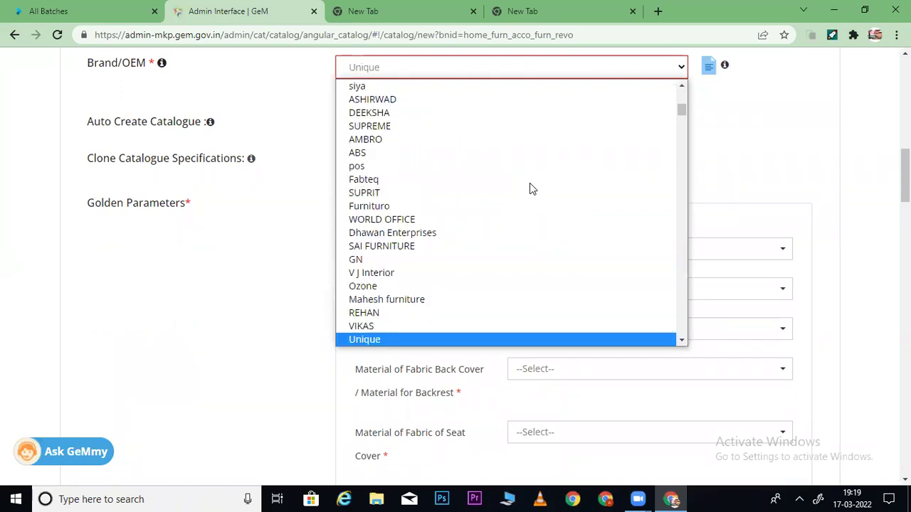
pyautogui.press('u')
pyautogui.press('u')
pyautogui.press('u')
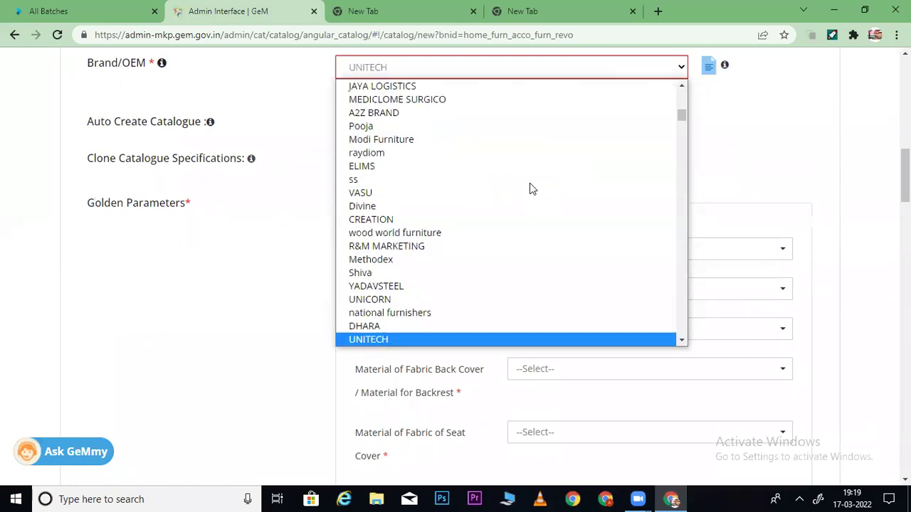
pyautogui.press('u')
pyautogui.press('u')
pyautogui.press('u')
pyautogui.press('u')
pyautogui.press('u')
pyautogui.press('u')
pyautogui.press('u')
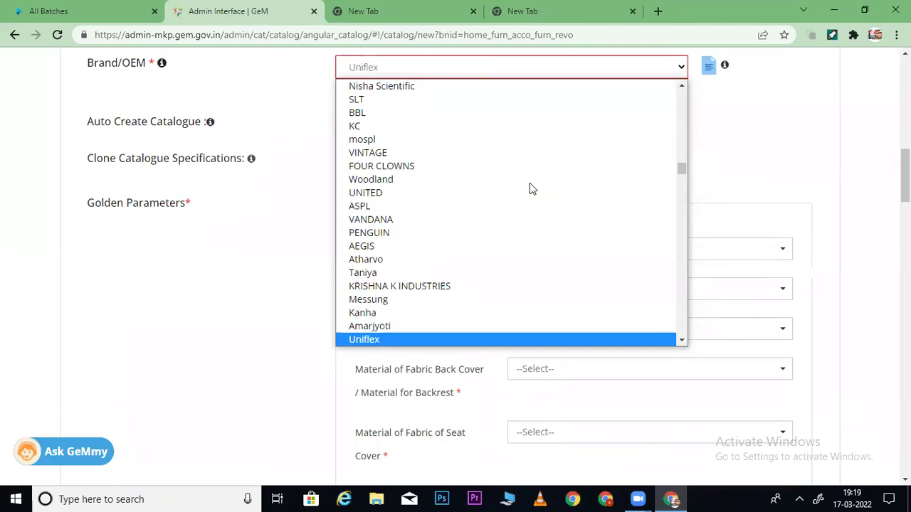
pyautogui.press('u')
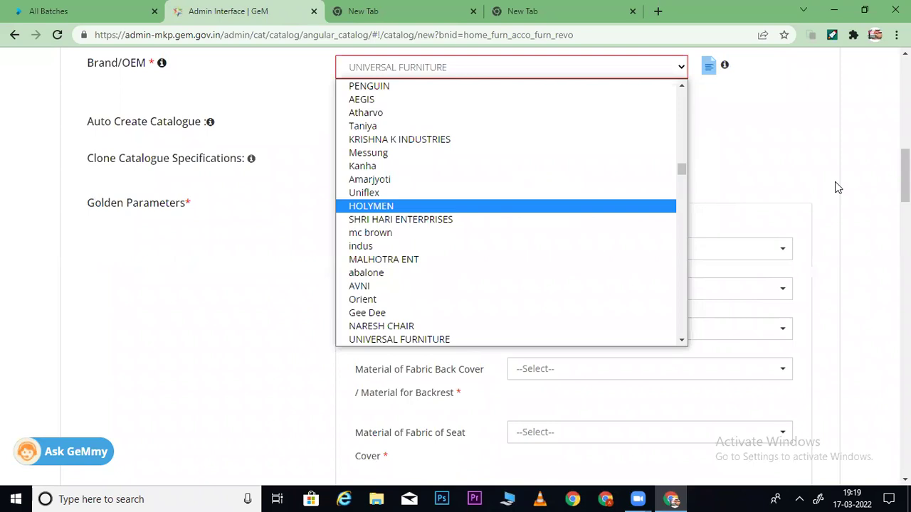
pyautogui.moveTo(686, 177); pyautogui.dragTo(682, 368)
pyautogui.click(415, 340)
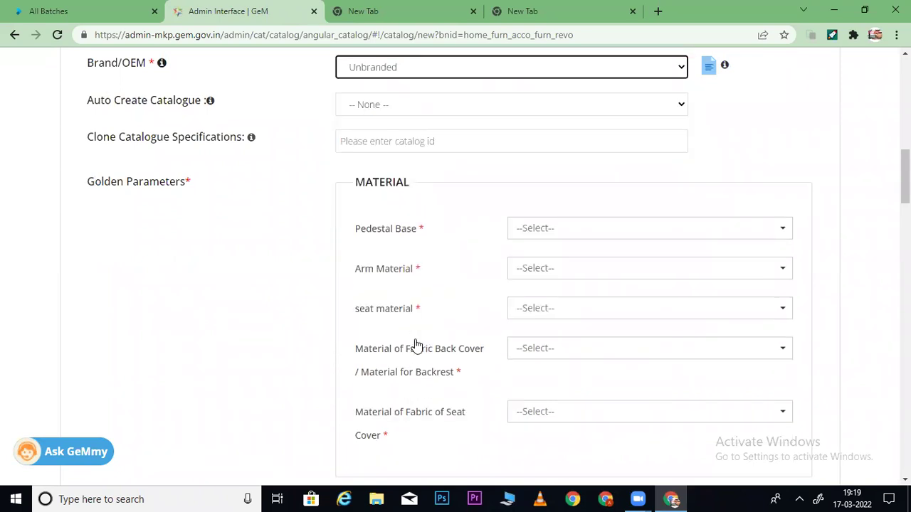
pyautogui.click(368, 22)
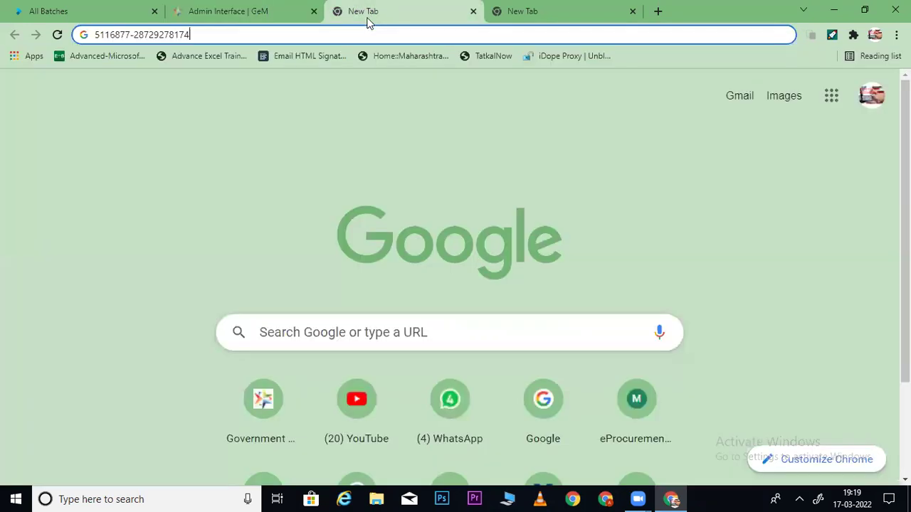
pyautogui.moveTo(207, 36); pyautogui.dragTo(99, 34)
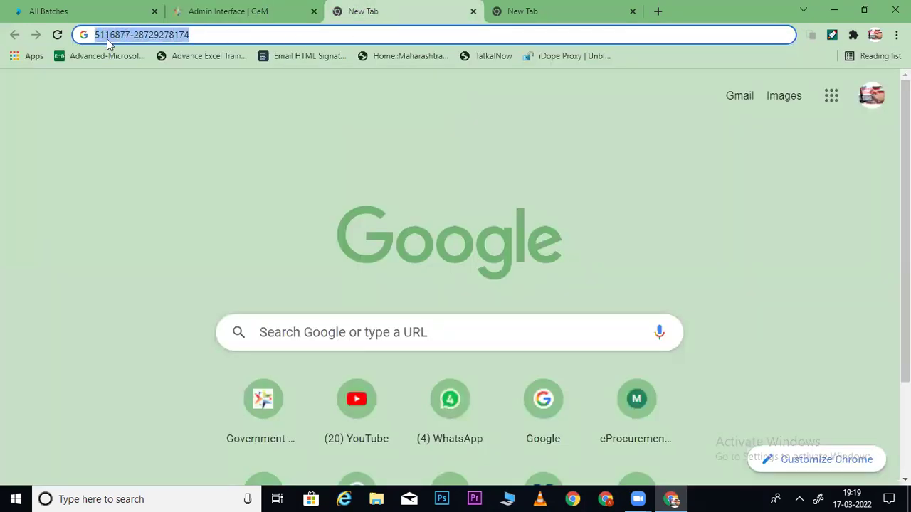
pyautogui.click(254, 11)
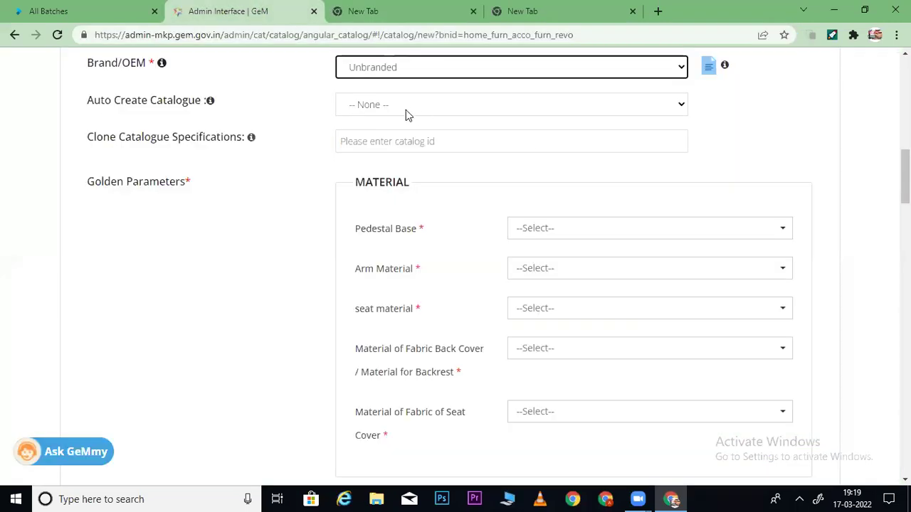
pyautogui.scroll(-2, 772, 200)
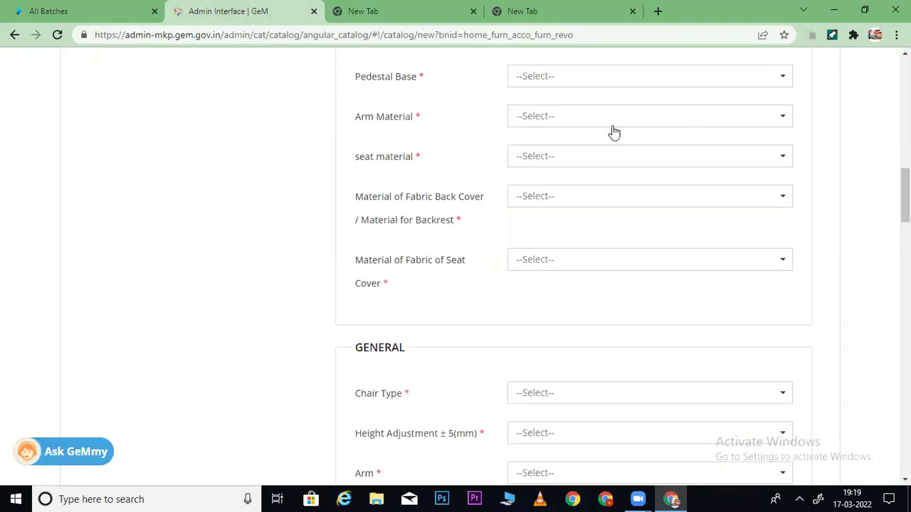
pyautogui.click(555, 83)
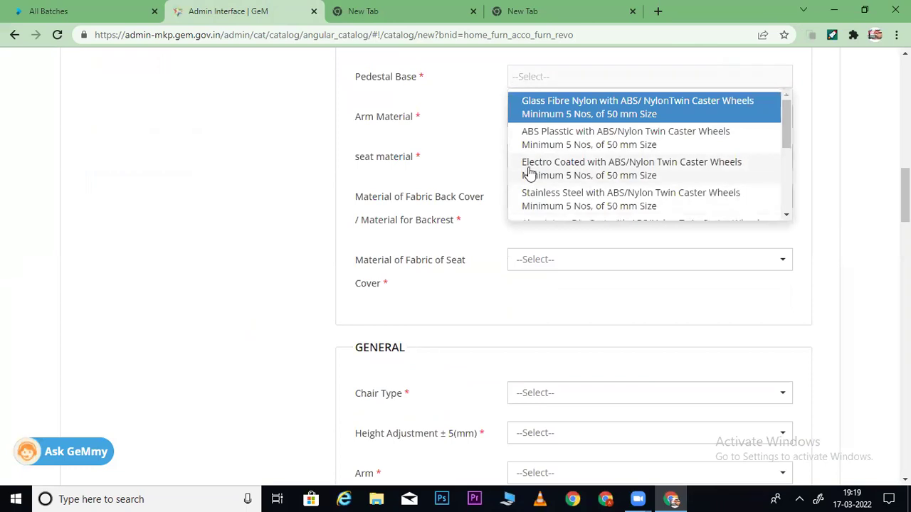
pyautogui.click(864, 205)
pyautogui.moveTo(904, 195); pyautogui.dragTo(904, 162)
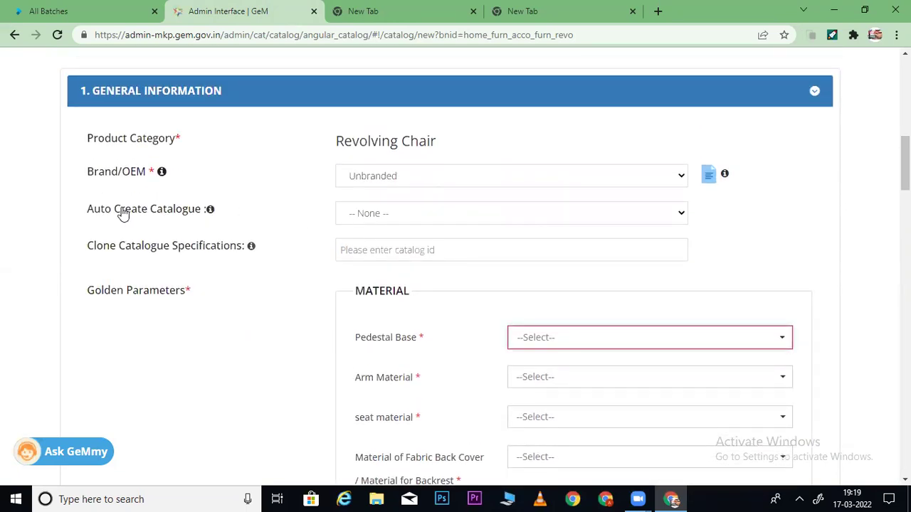
pyautogui.moveTo(89, 253); pyautogui.dragTo(237, 263)
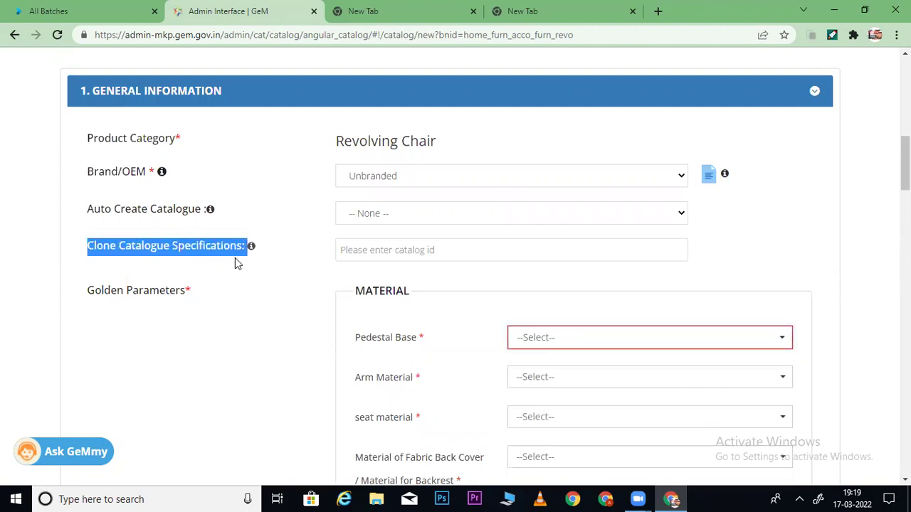
pyautogui.click(400, 247)
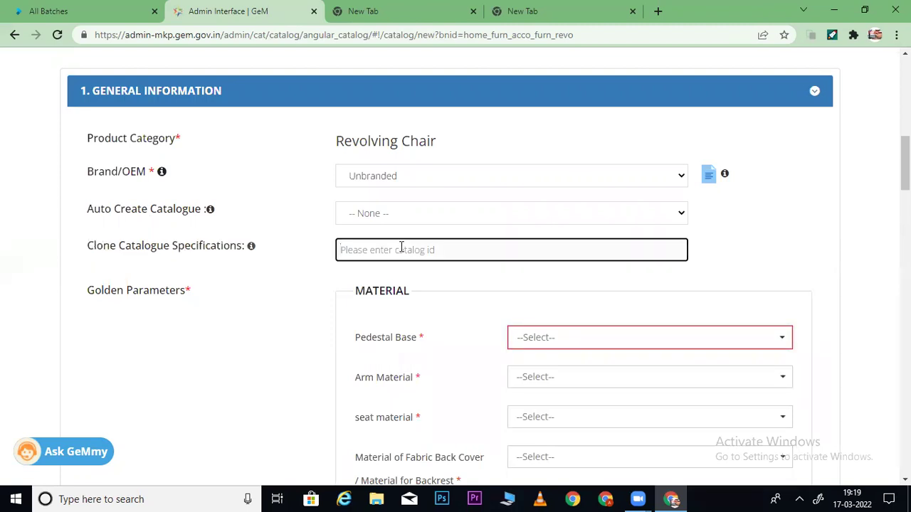
pyautogui.hotkey('ctrl', 'v')
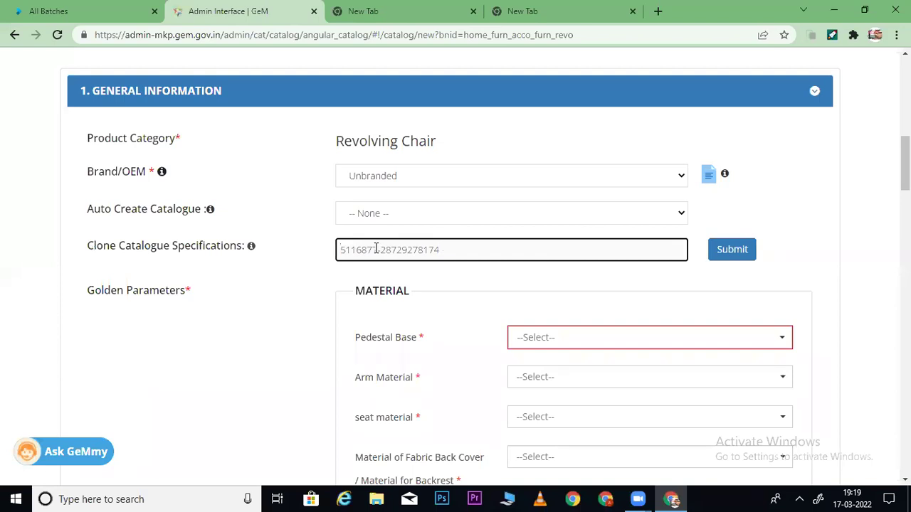
pyautogui.click(745, 250)
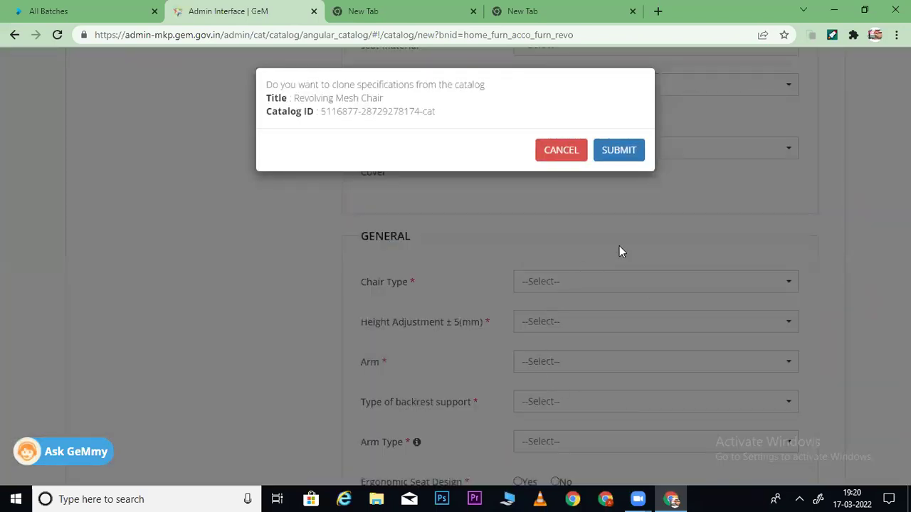
pyautogui.click(616, 150)
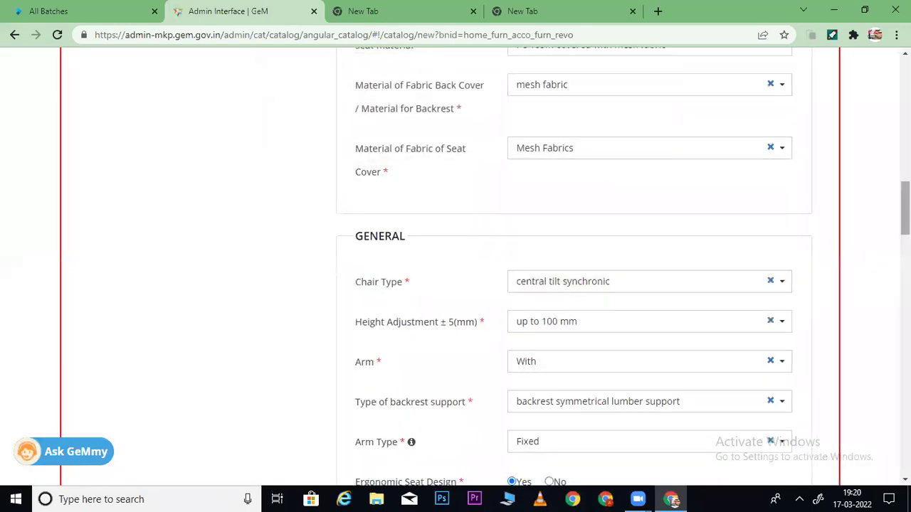
# Review the cloned material, general and dimension specifications, including the thickness options for plywood used in the backrest
pyautogui.scroll(5, 574, 267)
pyautogui.scroll(-7, 574, 266)
pyautogui.scroll(-6, 648, 227)
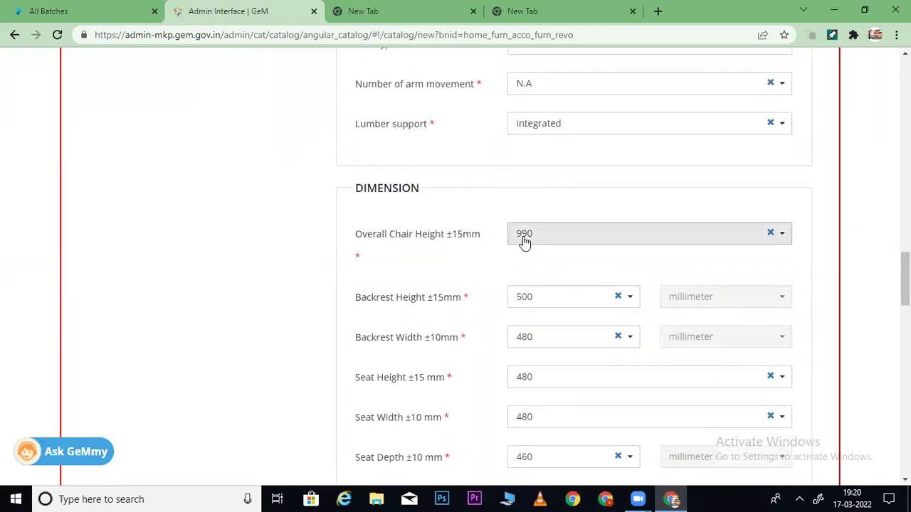
pyautogui.scroll(-6, 524, 243)
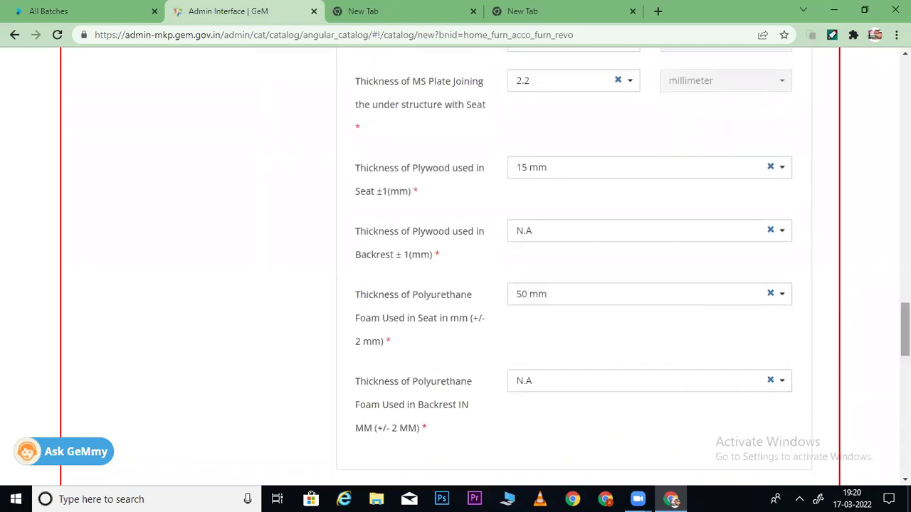
pyautogui.click(552, 234)
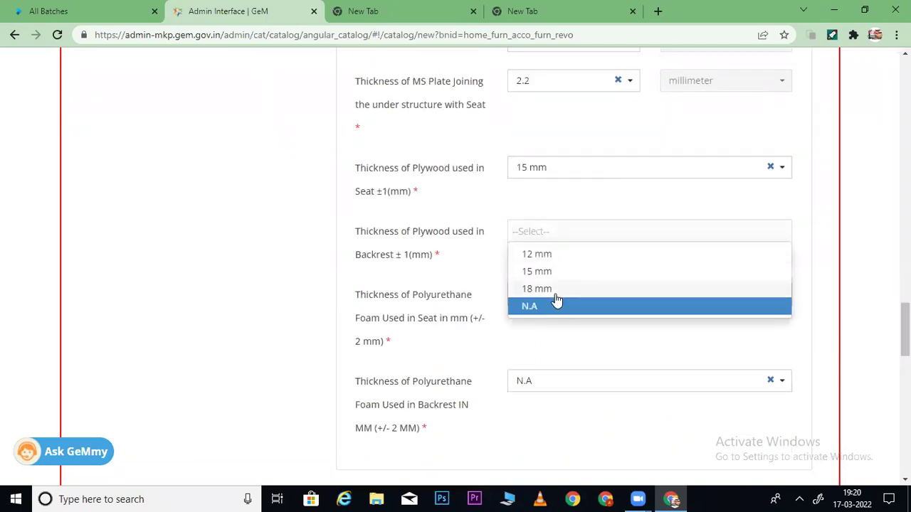
pyautogui.click(485, 279)
pyautogui.scroll(15, 877, 192)
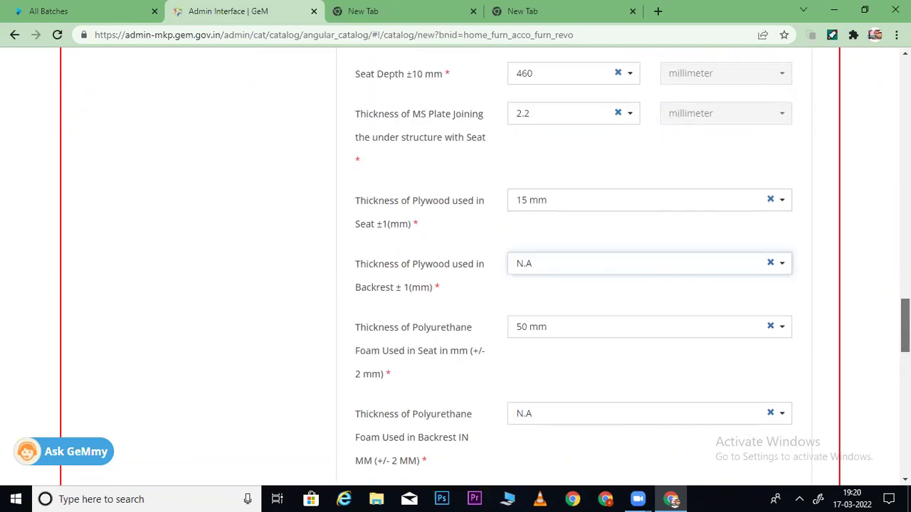
pyautogui.scroll(3, 877, 192)
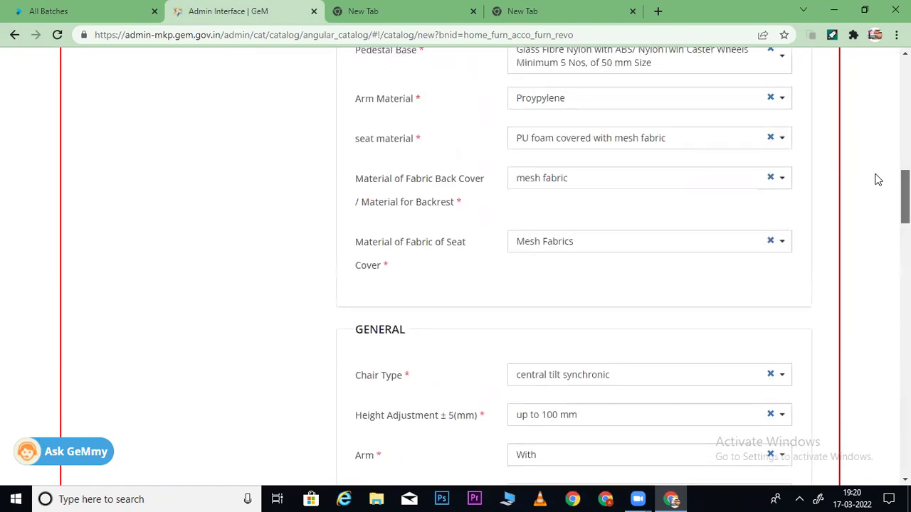
pyautogui.scroll(3, 875, 164)
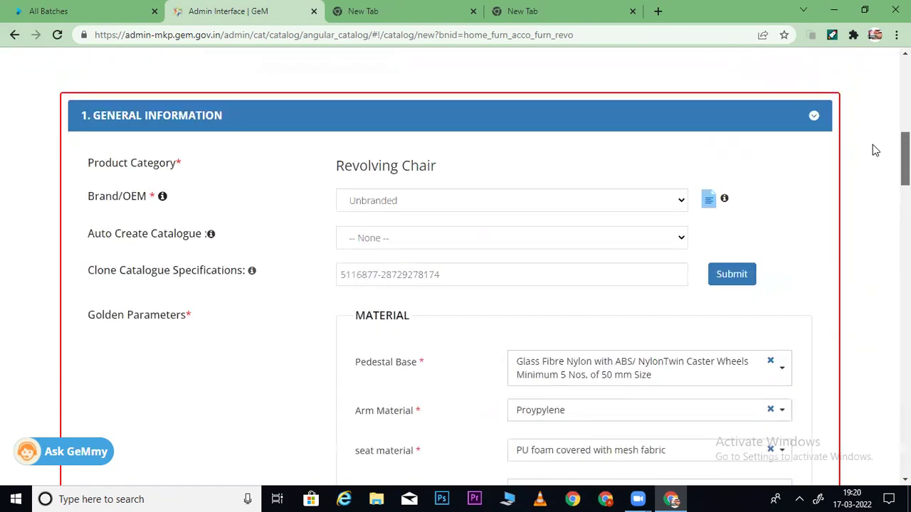
pyautogui.scroll(-2, 876, 157)
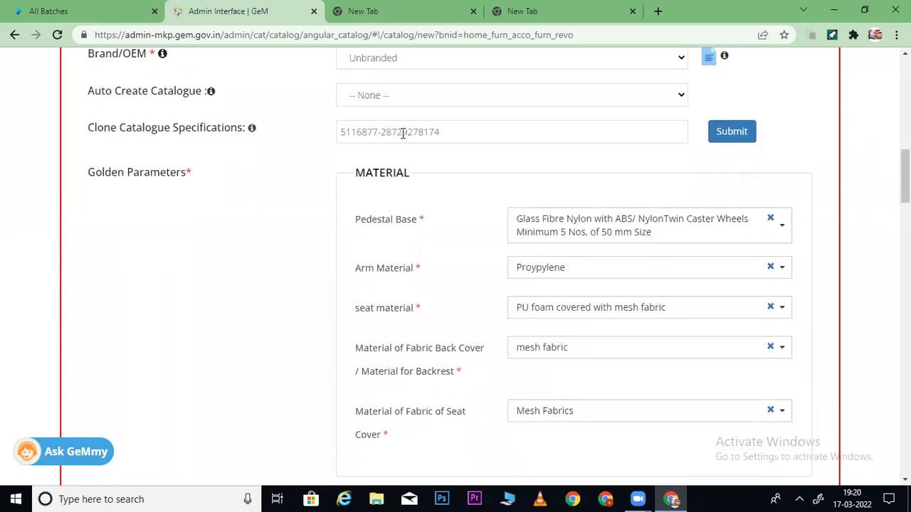
# Save the general information and proceed to the check for existing products with the same specifications
pyautogui.moveTo(904, 177); pyautogui.dragTo(905, 420)
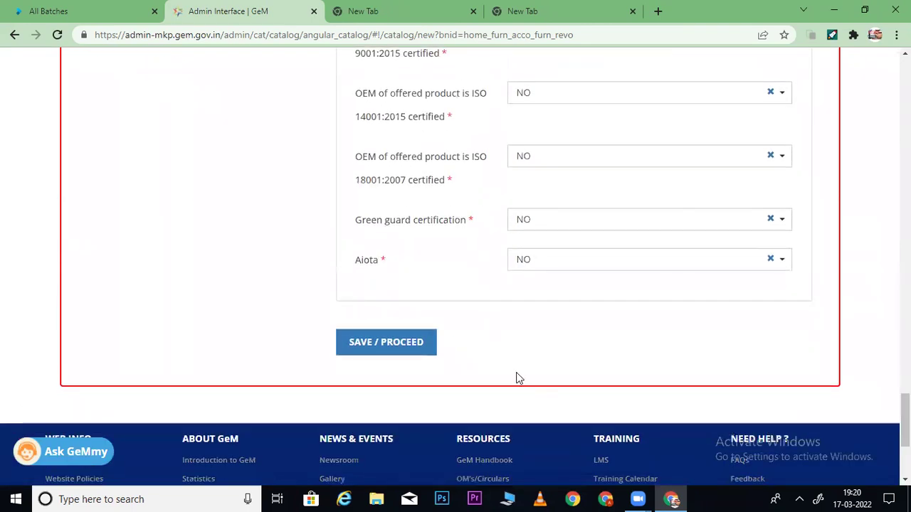
pyautogui.click(400, 345)
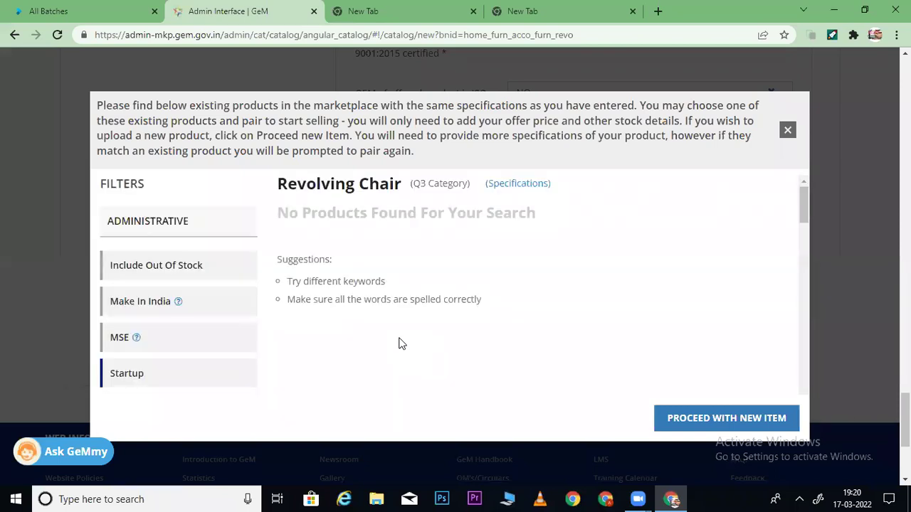
# Filter the existing revolving chairs by the brands NA, AG&AG and Amarjyoti
pyautogui.moveTo(807, 204); pyautogui.dragTo(809, 217)
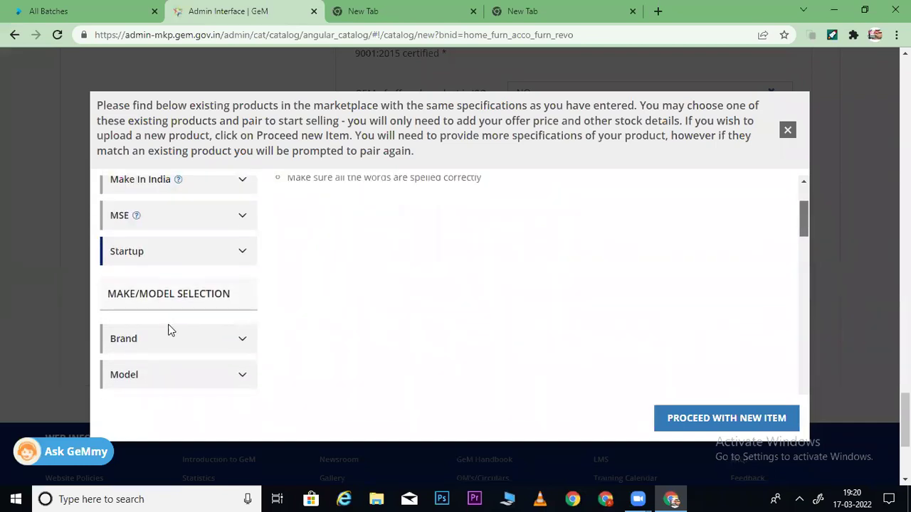
pyautogui.click(146, 340)
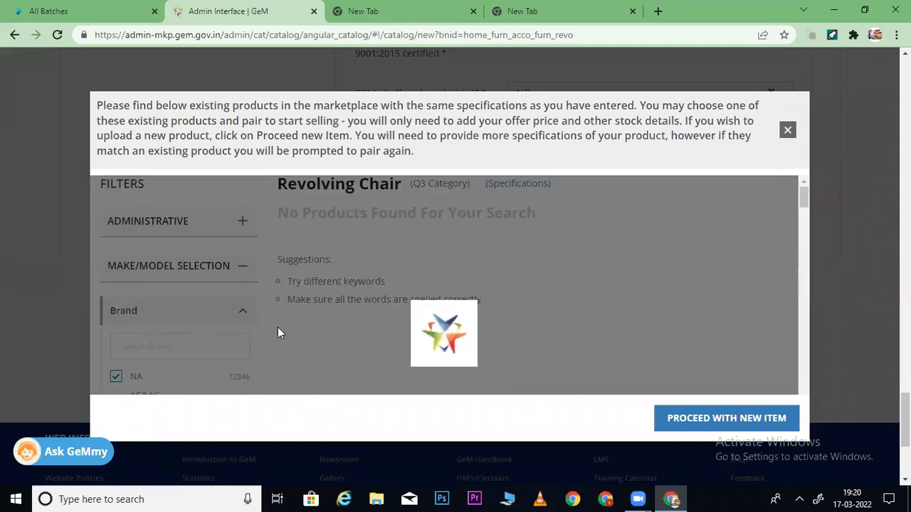
pyautogui.moveTo(798, 202)
pyautogui.mouseDown()
pyautogui.moveTo(801, 220)
pyautogui.moveTo(797, 212)
pyautogui.mouseUp()
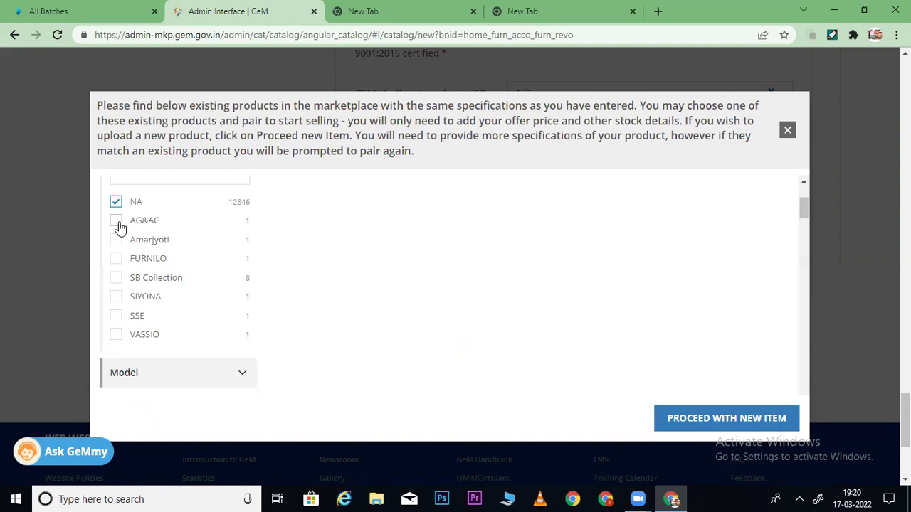
pyautogui.click(150, 239)
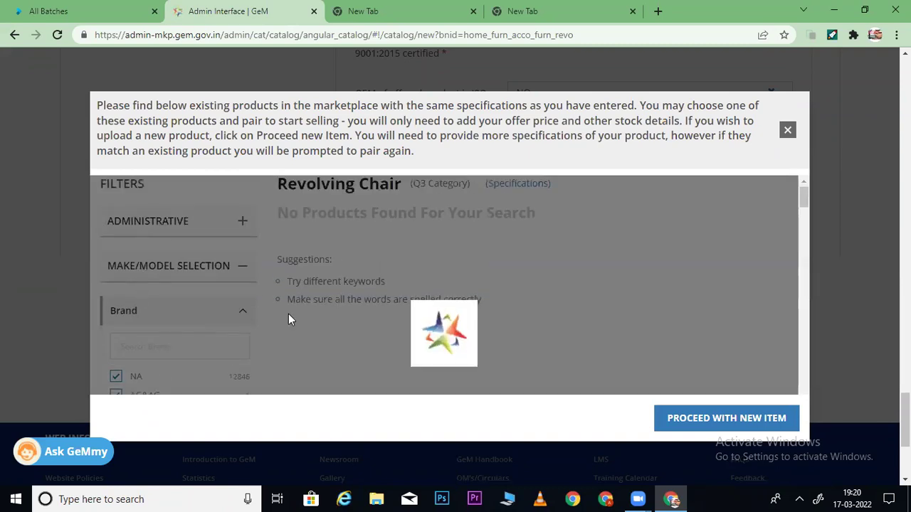
pyautogui.moveTo(805, 199); pyautogui.dragTo(805, 209)
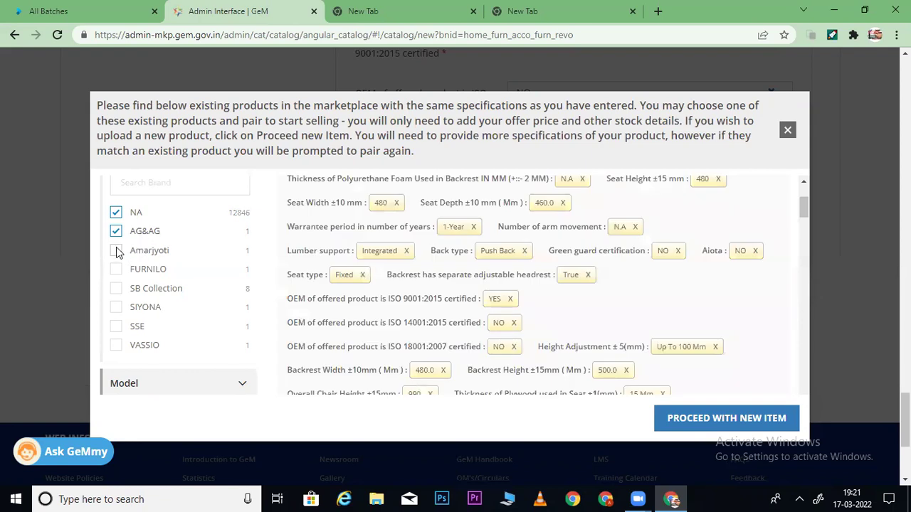
pyautogui.click(116, 251)
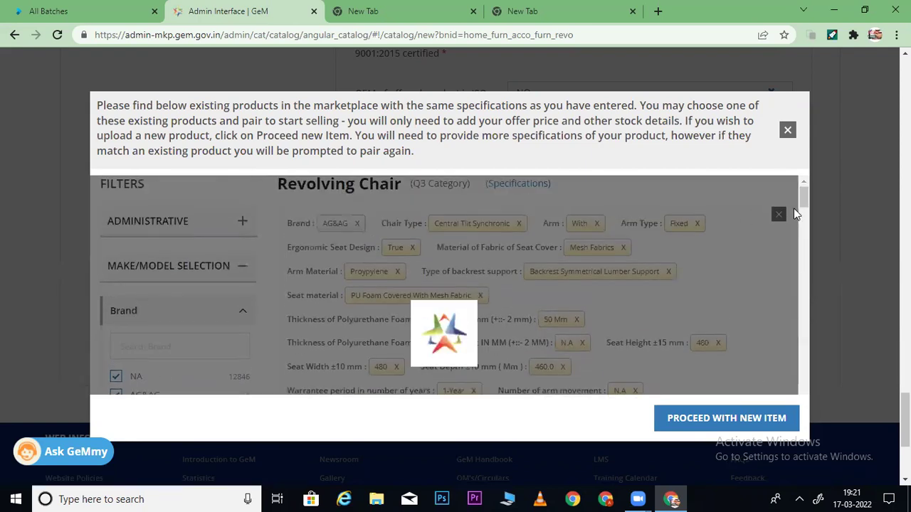
# Remove the Amarjyoti and AG&AG brand filters from the matching revolving chairs, keeping only NA selected
pyautogui.scroll(-4, 797, 215)
pyautogui.scroll(1, 797, 218)
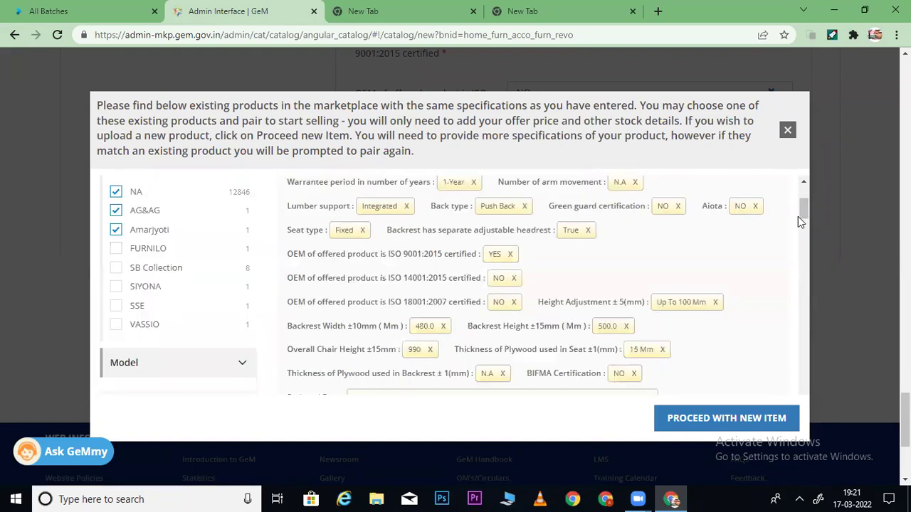
pyautogui.moveTo(798, 216)
pyautogui.mouseDown()
pyautogui.moveTo(808, 278)
pyautogui.moveTo(780, 198)
pyautogui.moveTo(784, 210)
pyautogui.mouseUp()
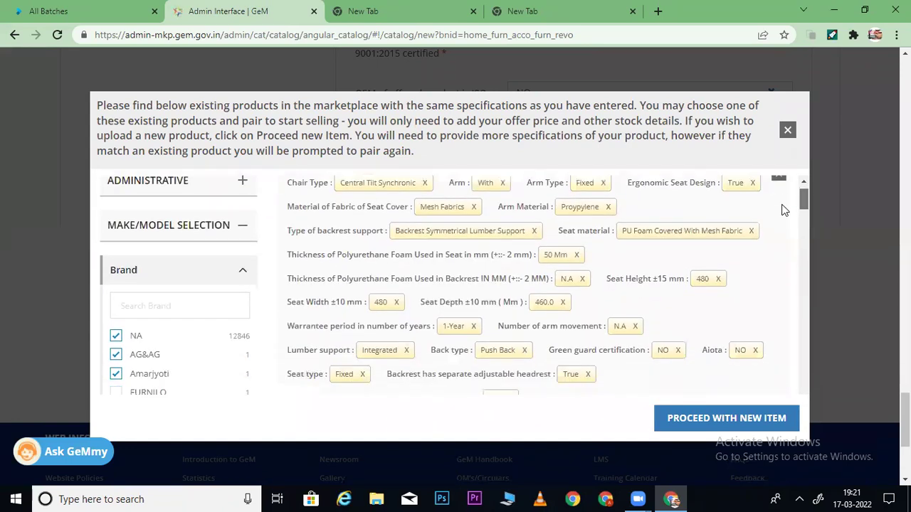
pyautogui.scroll(-2, 785, 209)
pyautogui.click(117, 333)
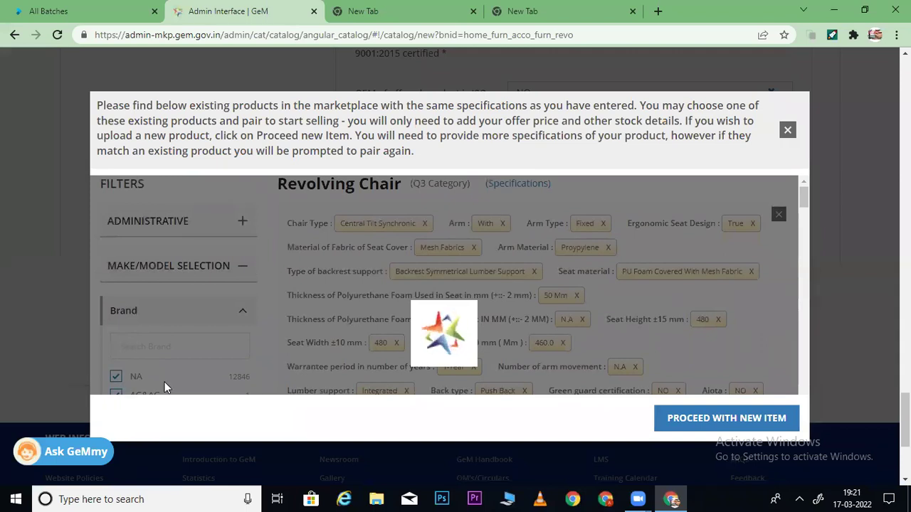
pyautogui.moveTo(811, 192); pyautogui.dragTo(808, 203)
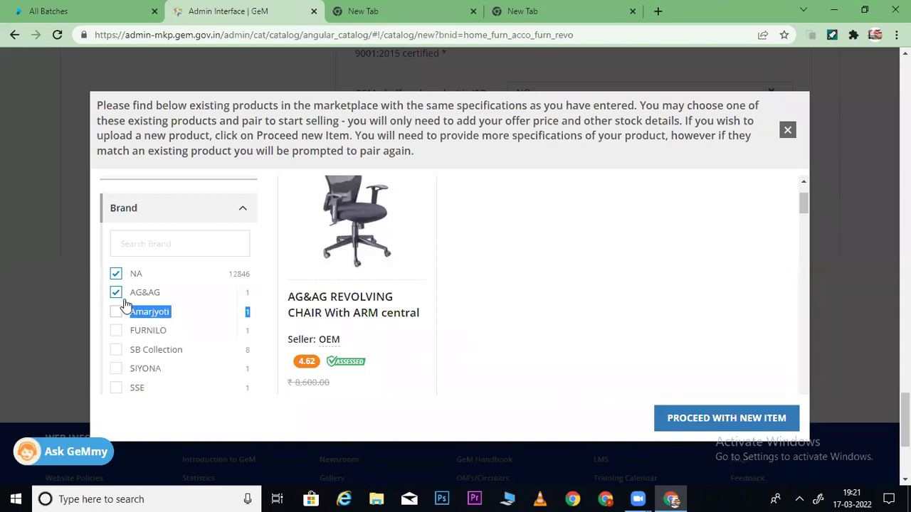
pyautogui.click(116, 293)
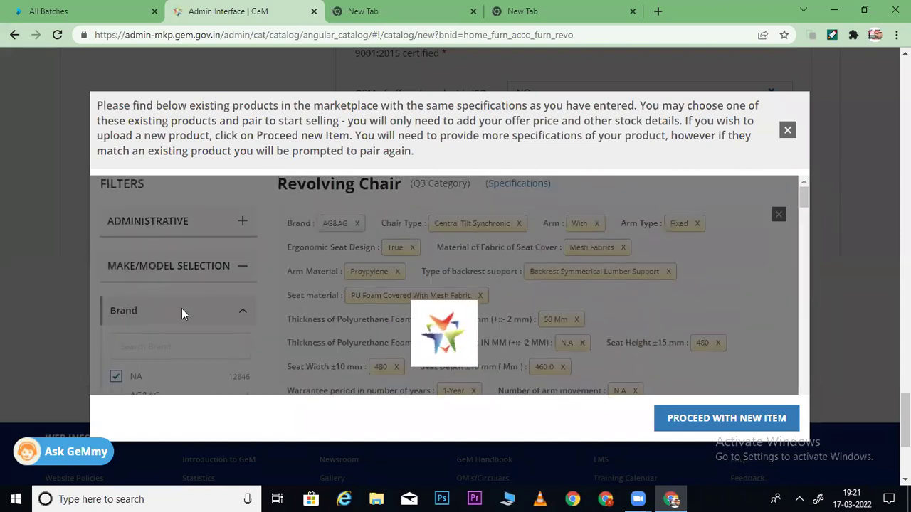
pyautogui.moveTo(805, 198); pyautogui.dragTo(806, 204)
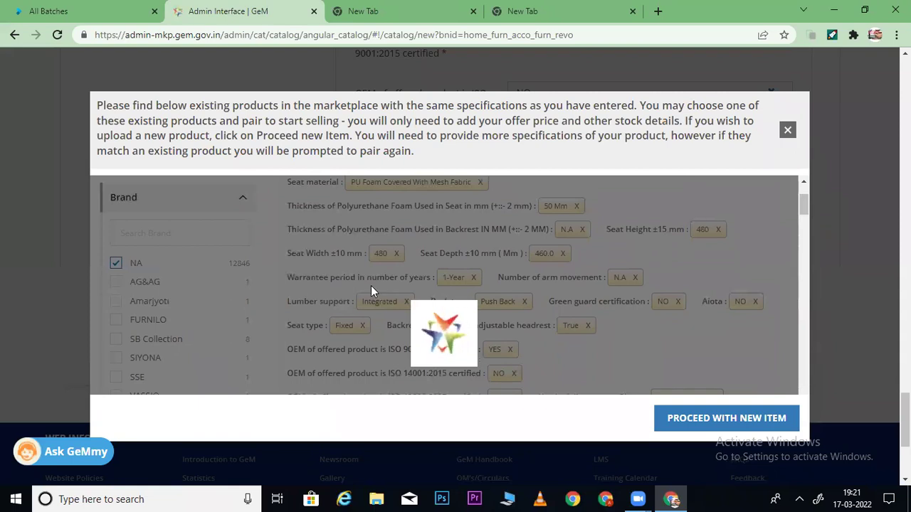
pyautogui.moveTo(803, 204)
pyautogui.mouseDown()
pyautogui.moveTo(806, 239)
pyautogui.moveTo(802, 203)
pyautogui.mouseUp()
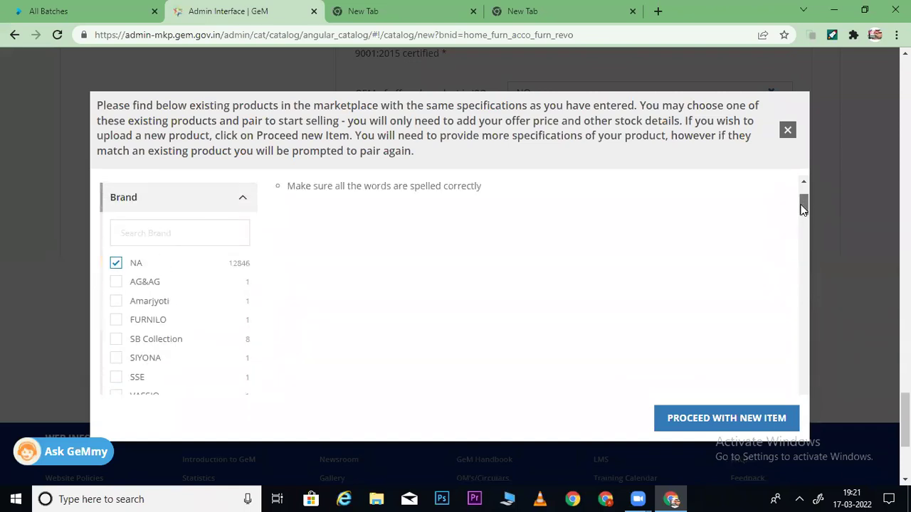
# Add the AG&AG and Amarjyoti brands back to the filter for matching revolving chairs
pyautogui.click(115, 283)
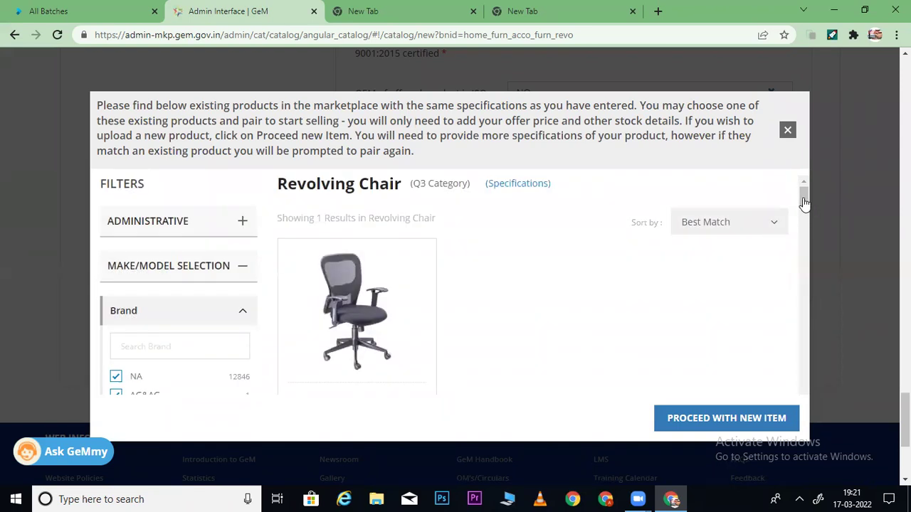
pyautogui.moveTo(804, 199)
pyautogui.mouseDown()
pyautogui.moveTo(810, 252)
pyautogui.moveTo(798, 209)
pyautogui.mouseUp()
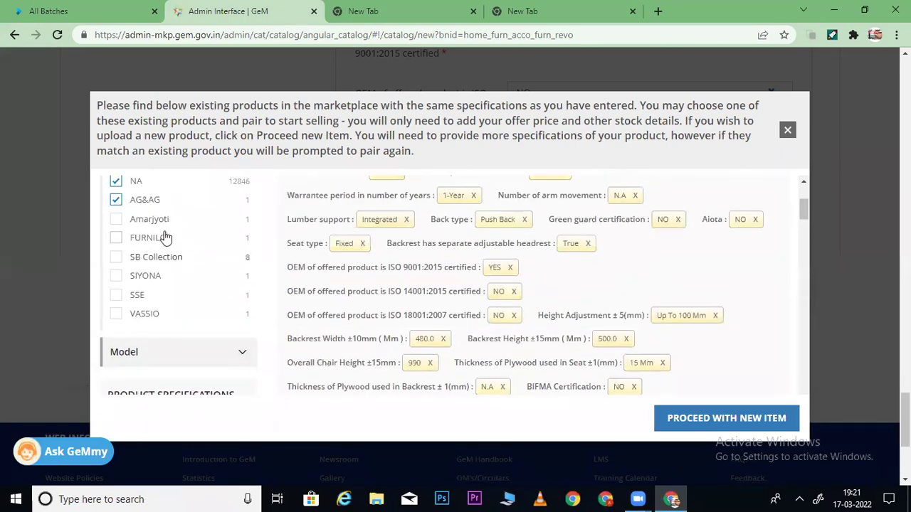
pyautogui.click(116, 220)
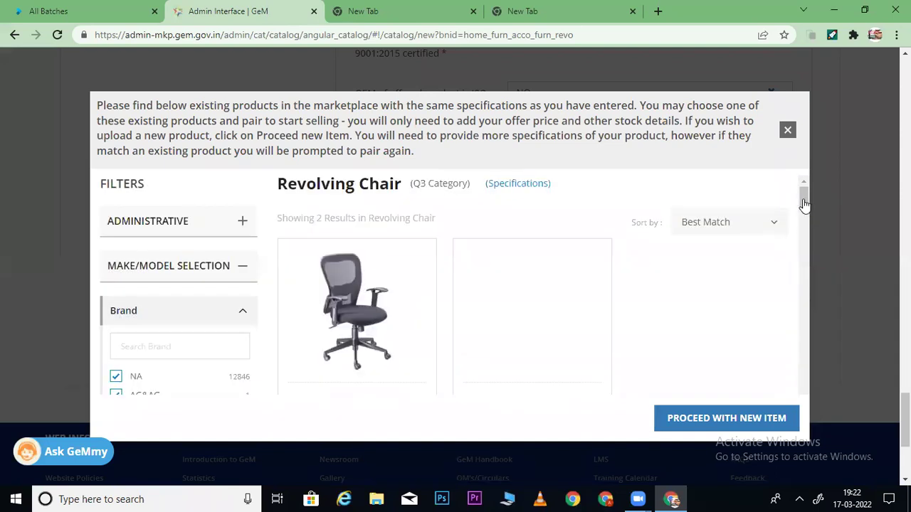
# Choose the existing Amarjyoti revolving chair from the matching products to pair with it
pyautogui.moveTo(803, 203)
pyautogui.mouseDown()
pyautogui.moveTo(804, 232)
pyautogui.moveTo(801, 209)
pyautogui.mouseUp()
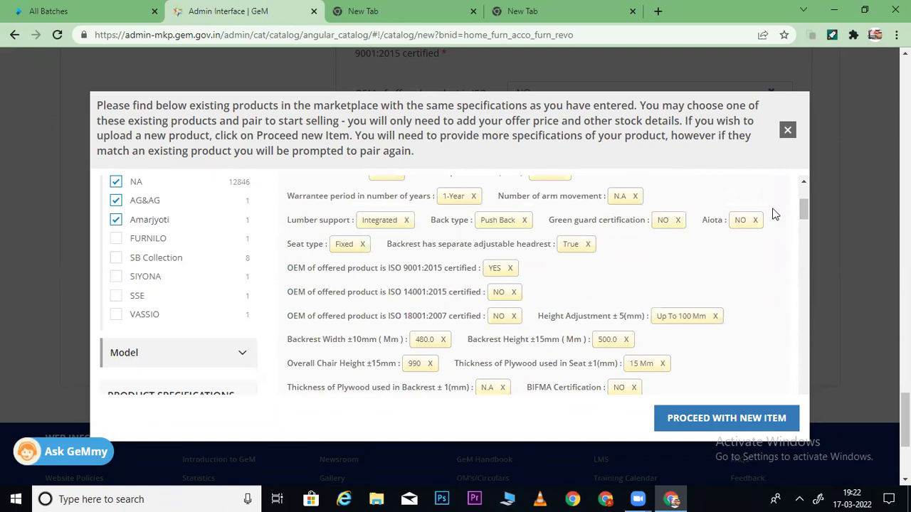
pyautogui.moveTo(803, 211); pyautogui.dragTo(807, 239)
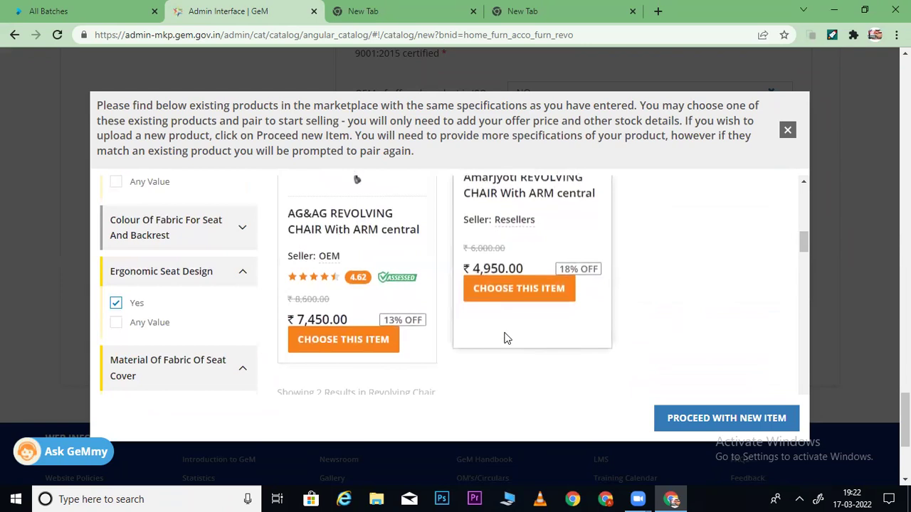
pyautogui.moveTo(805, 244); pyautogui.dragTo(806, 240)
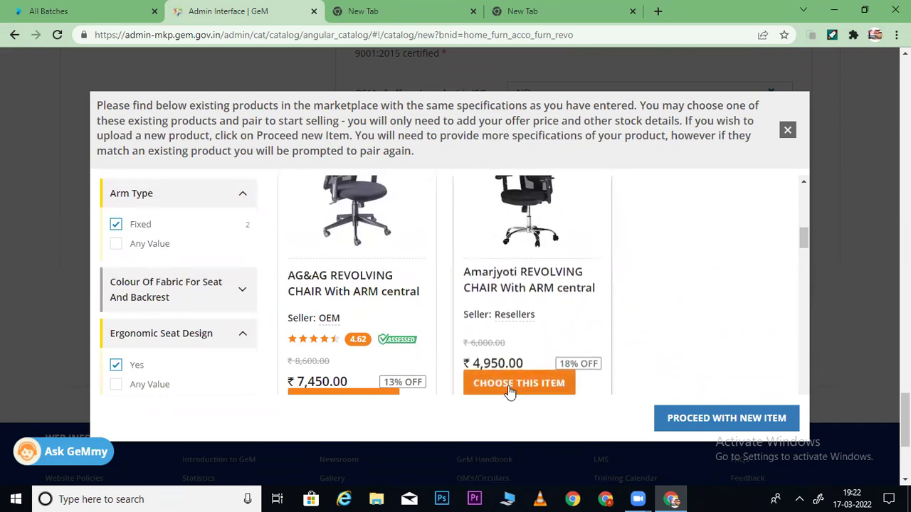
pyautogui.click(502, 360)
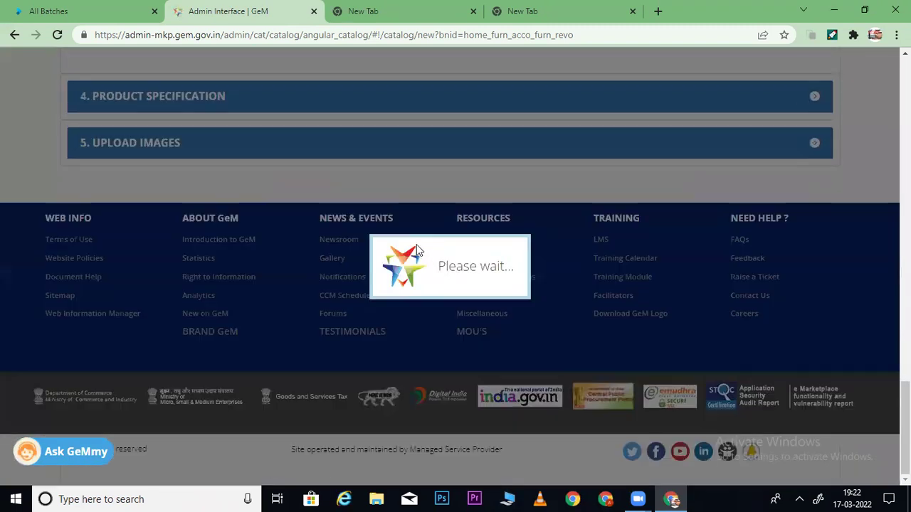
pyautogui.scroll(-5, 456, 284)
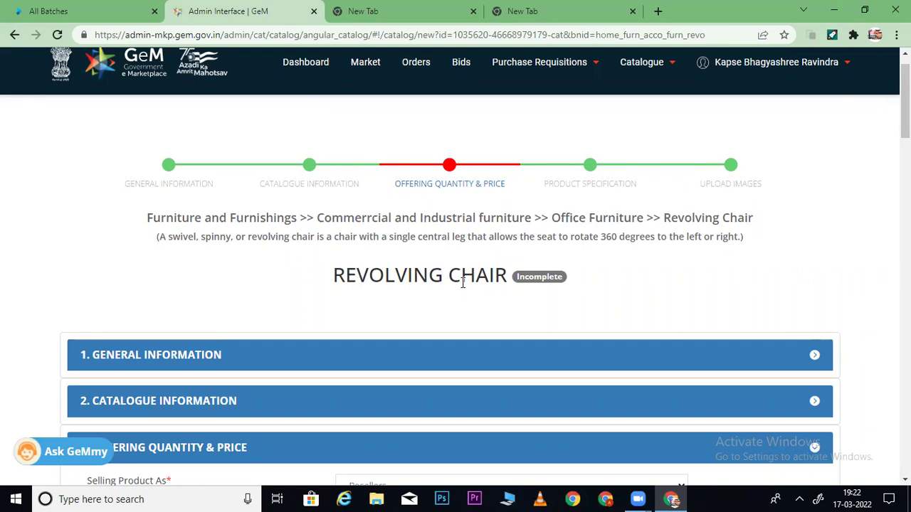
# Start a new product offering and find its category by searching for REVOLVING, choosing Office Furniture>>Revolving Chair
pyautogui.moveTo(676, 66)
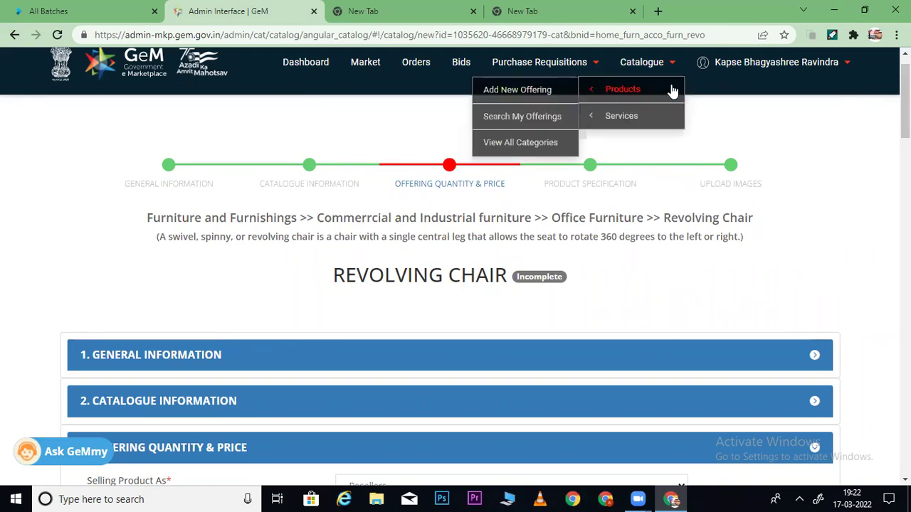
pyautogui.moveTo(661, 86)
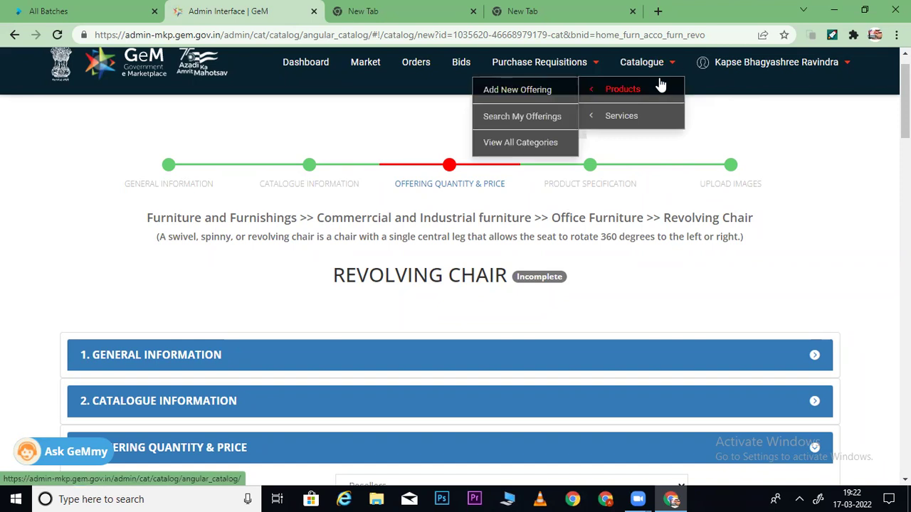
pyautogui.click(523, 93)
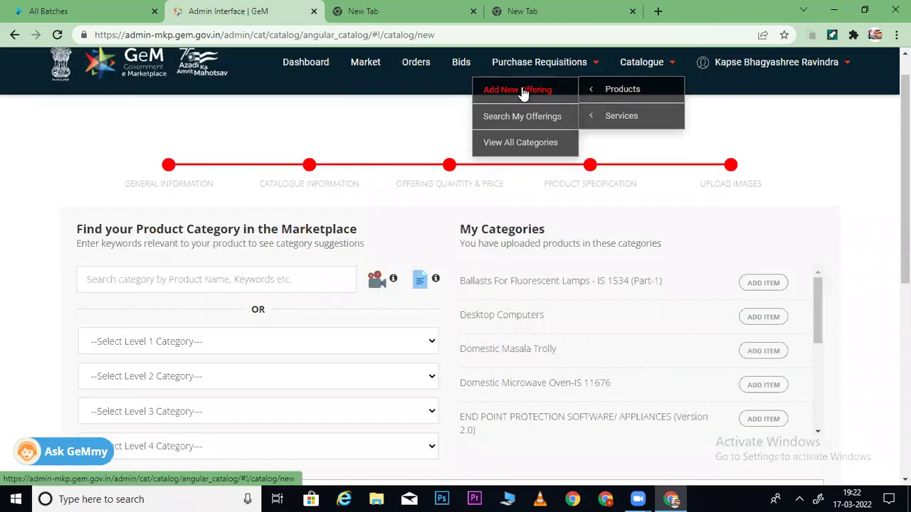
pyautogui.scroll(-2, 380, 98)
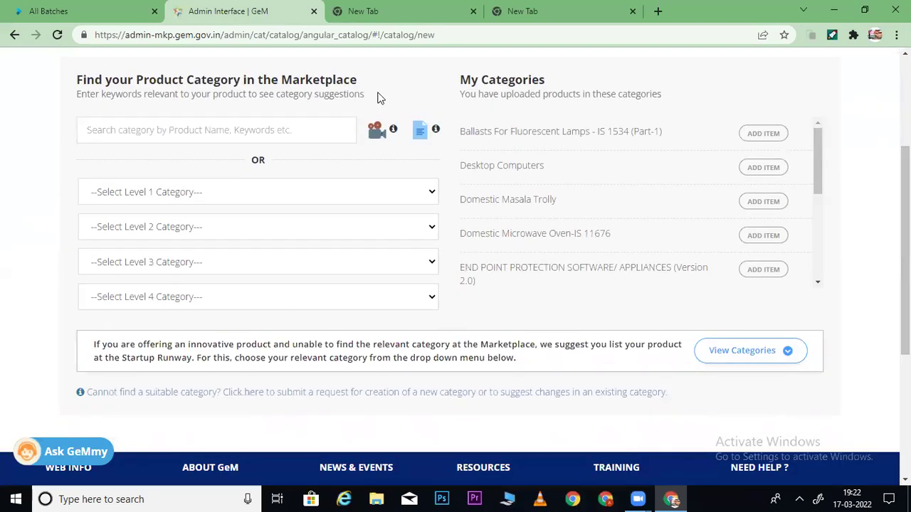
pyautogui.click(259, 130)
pyautogui.write('REVOLVING')
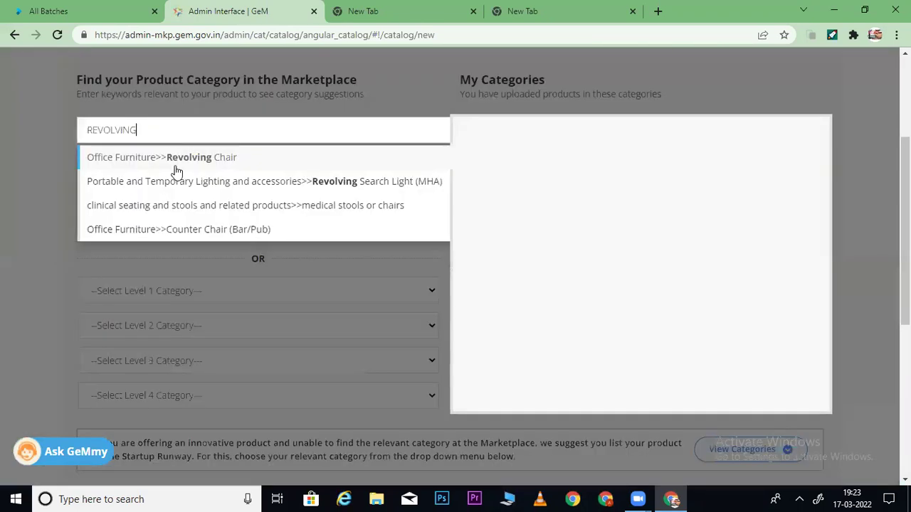
pyautogui.click(176, 163)
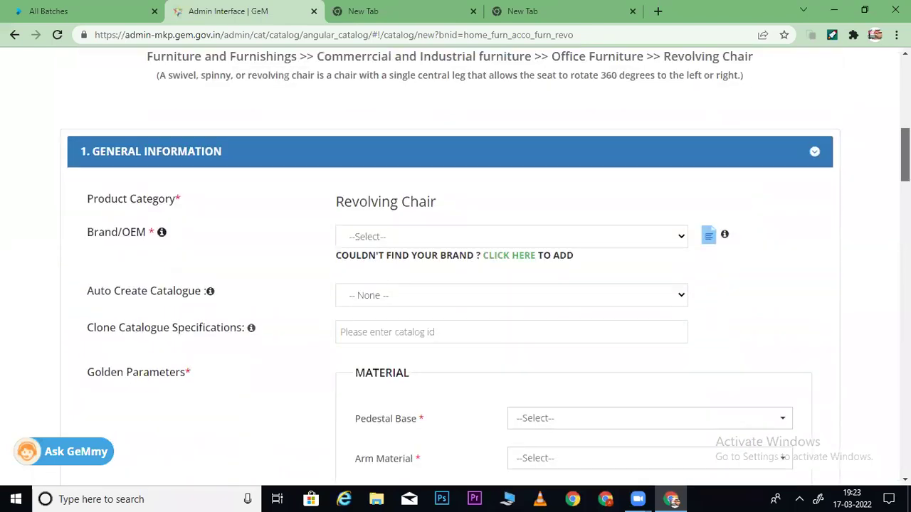
# Set the new catalogue's Brand/OEM to Unbranded
pyautogui.click(375, 231)
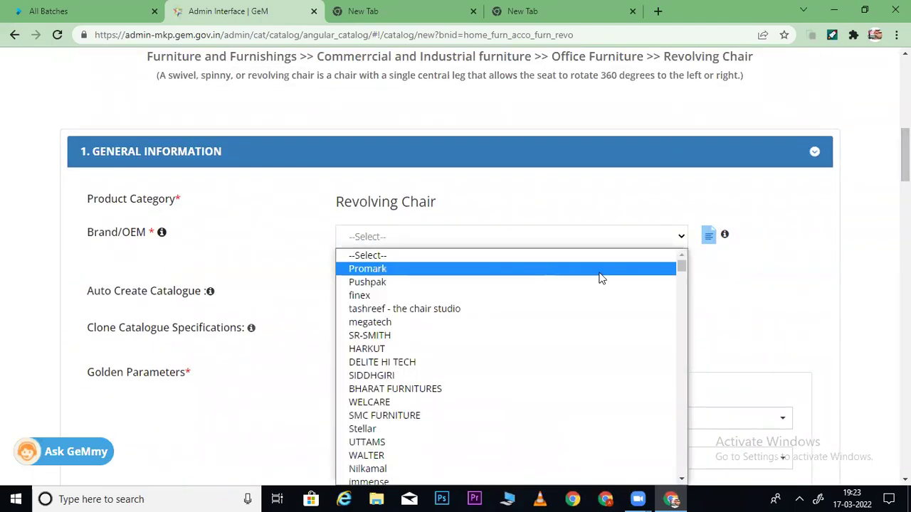
pyautogui.scroll(-2, 678, 115)
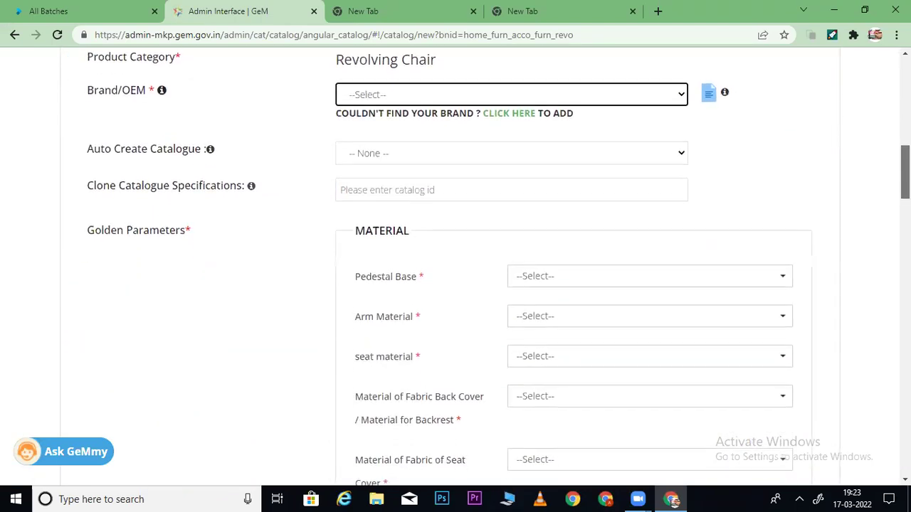
pyautogui.click(678, 103)
pyautogui.moveTo(683, 122); pyautogui.dragTo(681, 386)
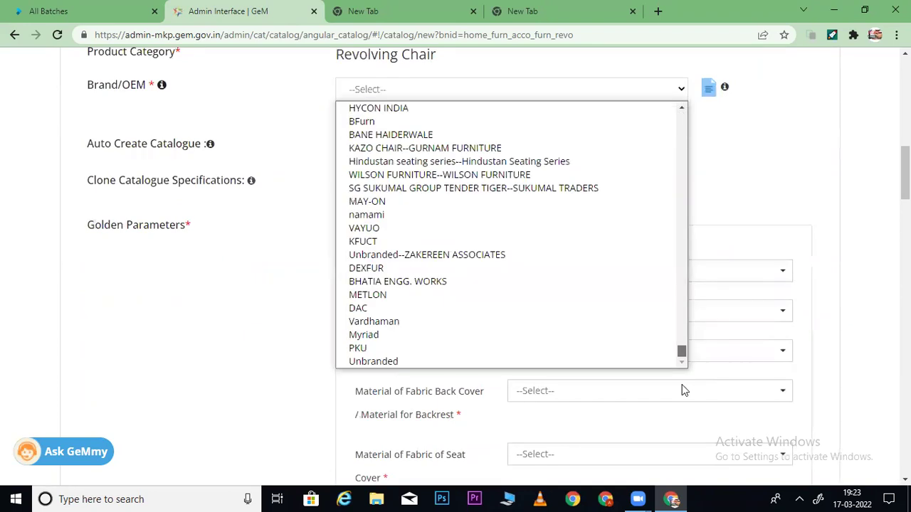
pyautogui.click(423, 362)
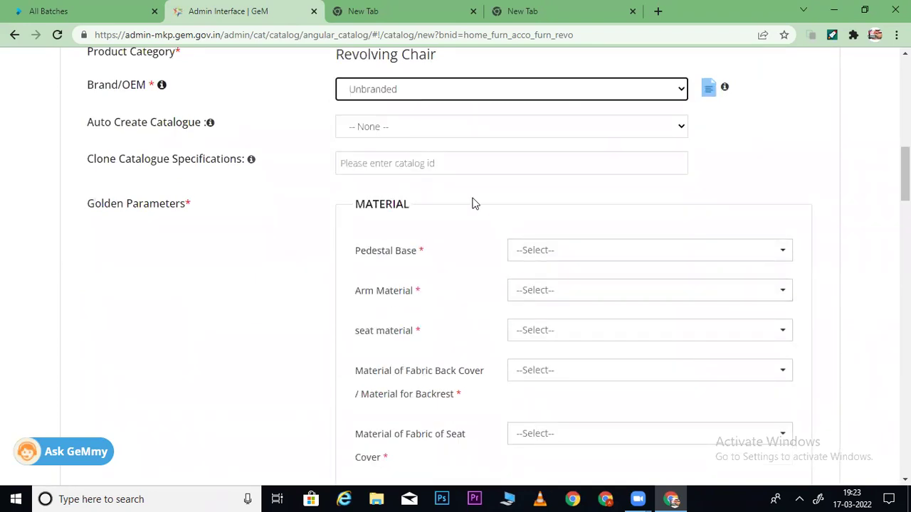
pyautogui.click(411, 168)
pyautogui.hotkey('ctrl', 'v')
pyautogui.click(730, 169)
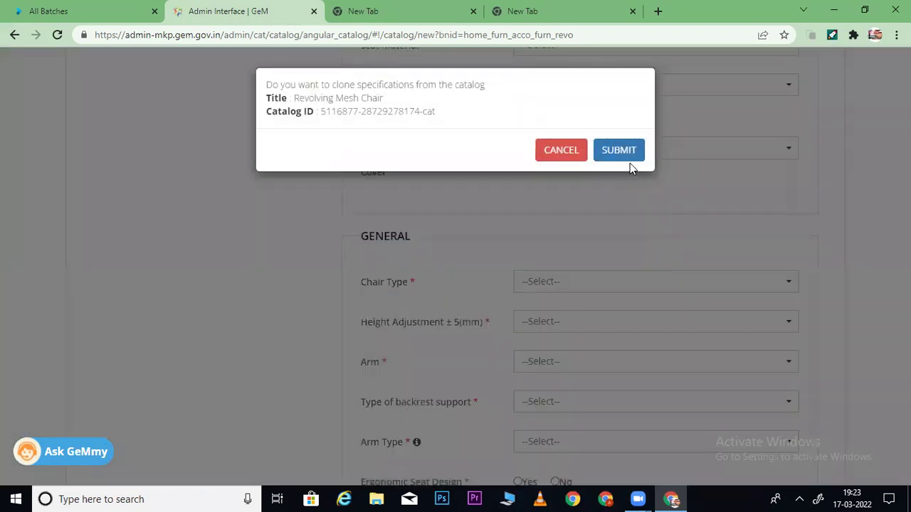
pyautogui.click(619, 151)
# Set the warranty period of the cloned revolving chair specifications to 2-year
pyautogui.scroll(-5, 456, 263)
pyautogui.scroll(-5, 456, 263)
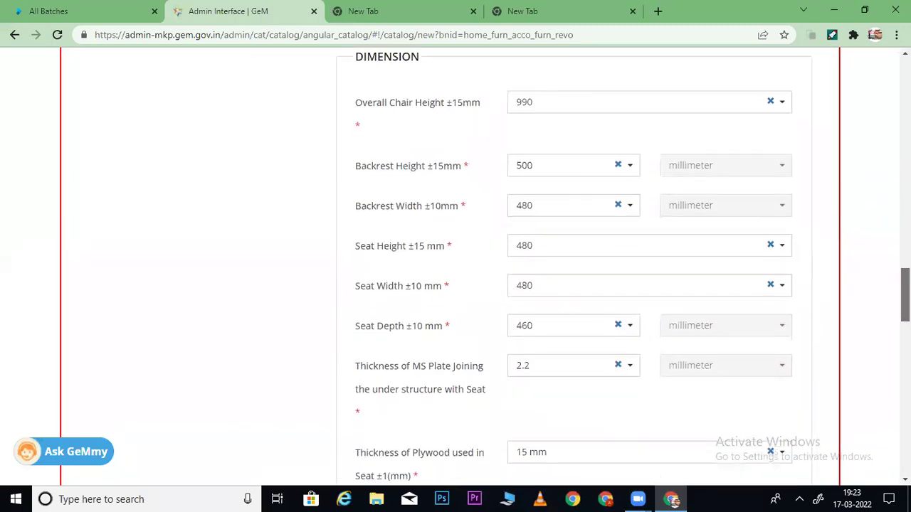
pyautogui.scroll(-8, 456, 264)
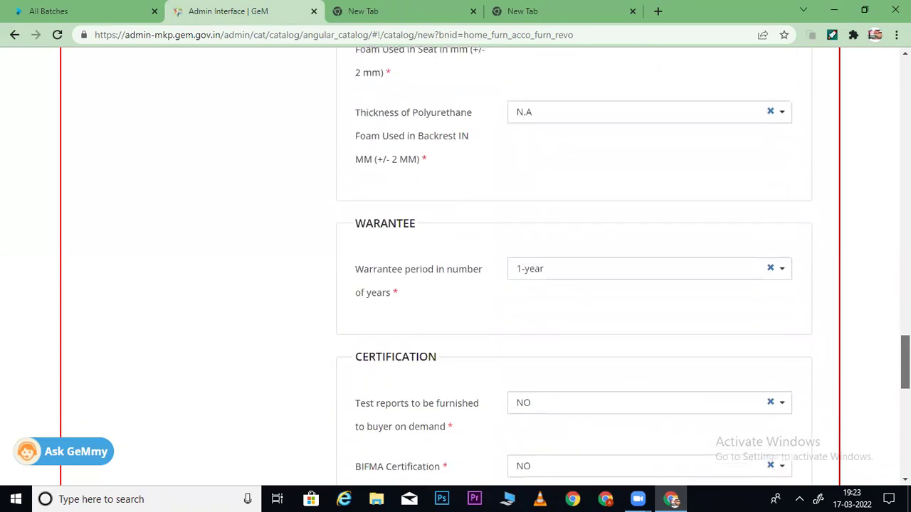
pyautogui.scroll(-15, 455, 263)
pyautogui.scroll(14, 456, 263)
pyautogui.scroll(2, 456, 263)
pyautogui.scroll(-1, 456, 263)
pyautogui.click(531, 307)
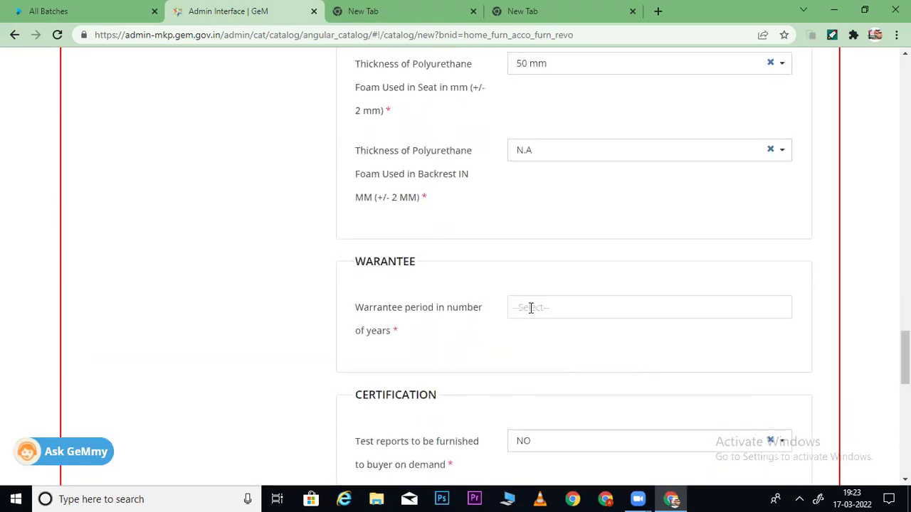
pyautogui.click(535, 348)
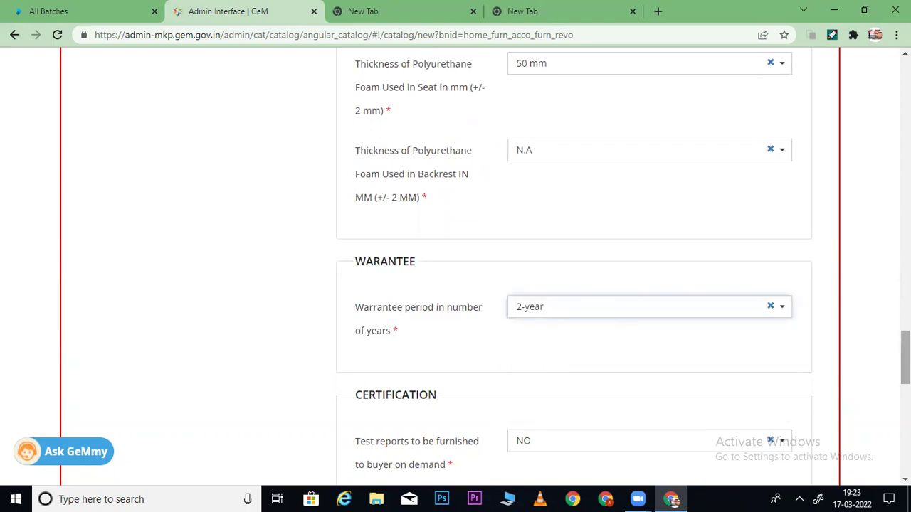
# Set the Overall Chair Height in the dimension specifications to 920
pyautogui.scroll(-5, 574, 267)
pyautogui.scroll(-2, 573, 266)
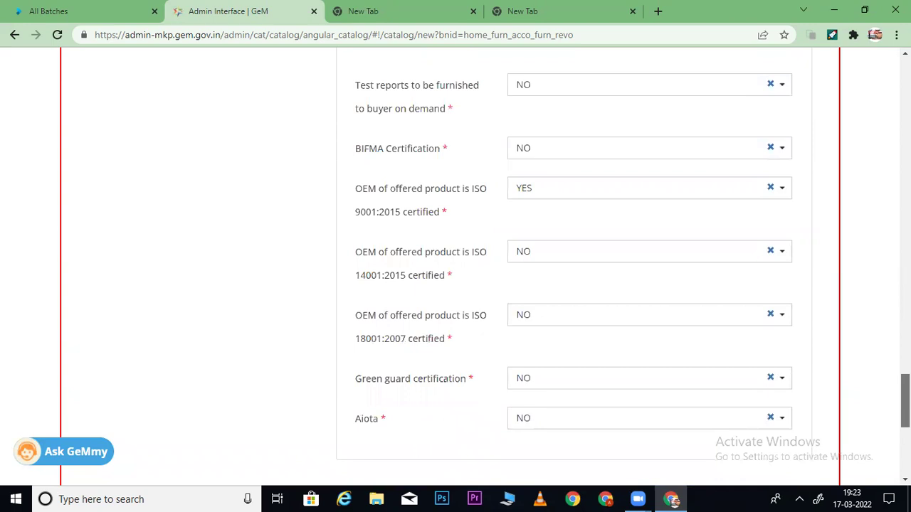
pyautogui.scroll(8, 574, 267)
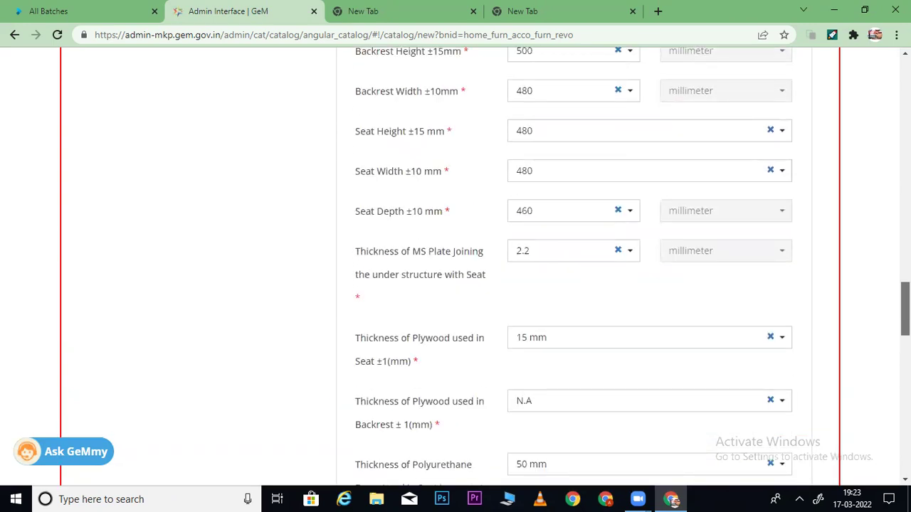
pyautogui.scroll(3, 576, 228)
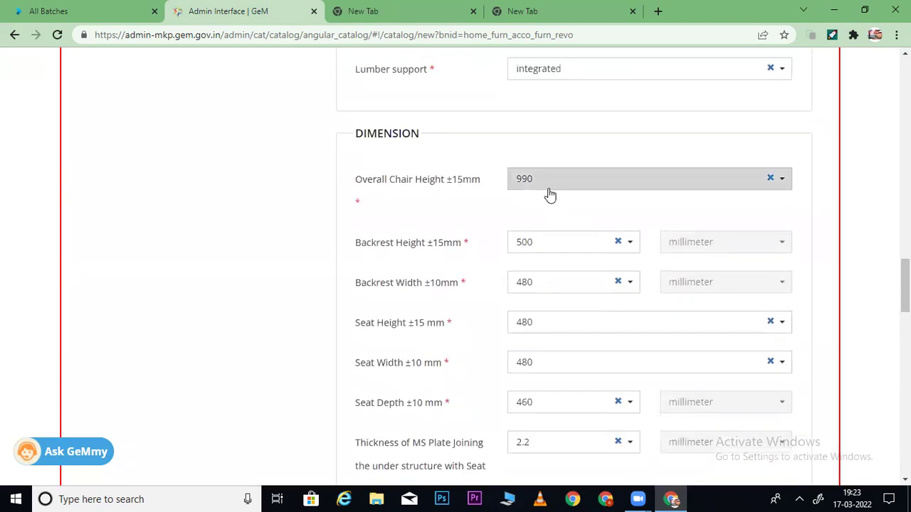
pyautogui.click(550, 192)
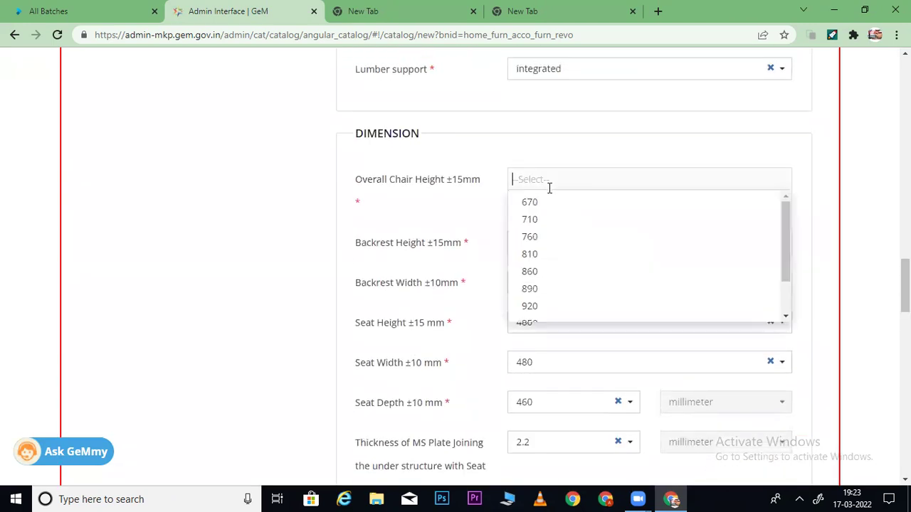
pyautogui.click(571, 307)
pyautogui.scroll(-12, 905, 285)
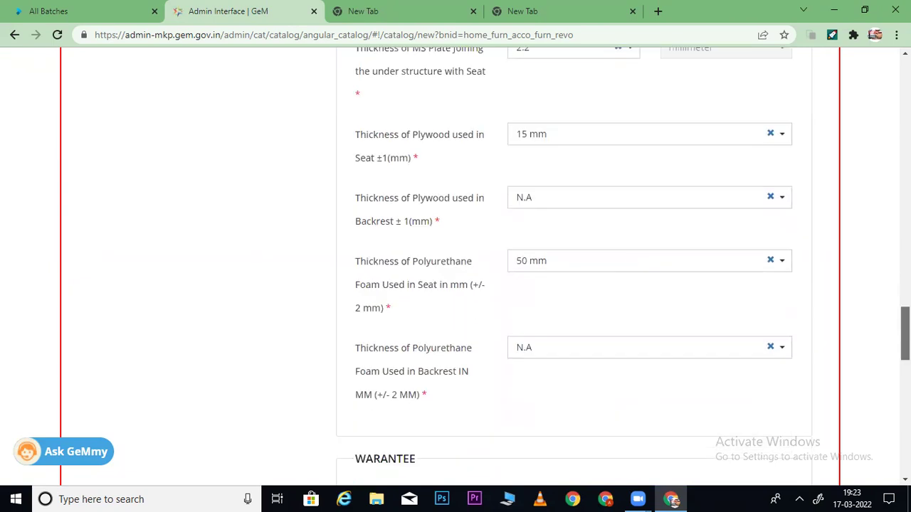
# Save the general information, check the Brand filter for matching marketplace products, and proceed with a new item
pyautogui.scroll(-4, 905, 399)
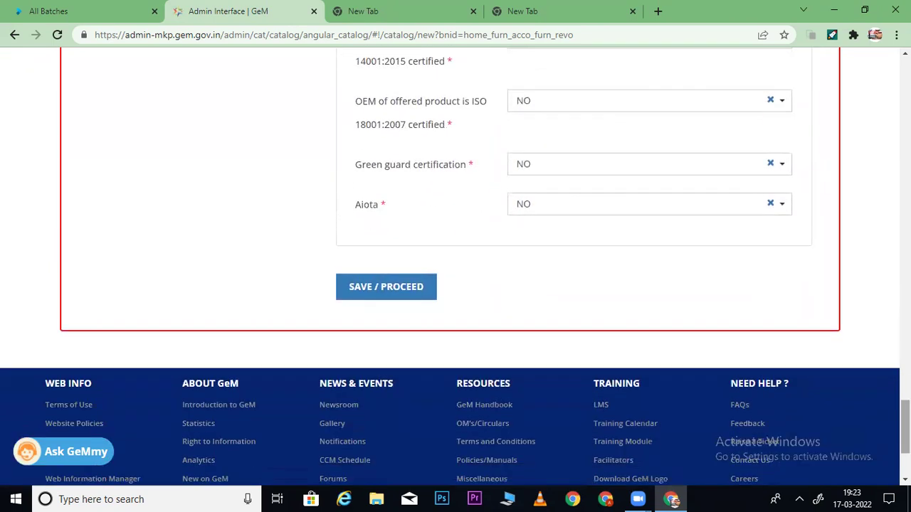
pyautogui.click(398, 286)
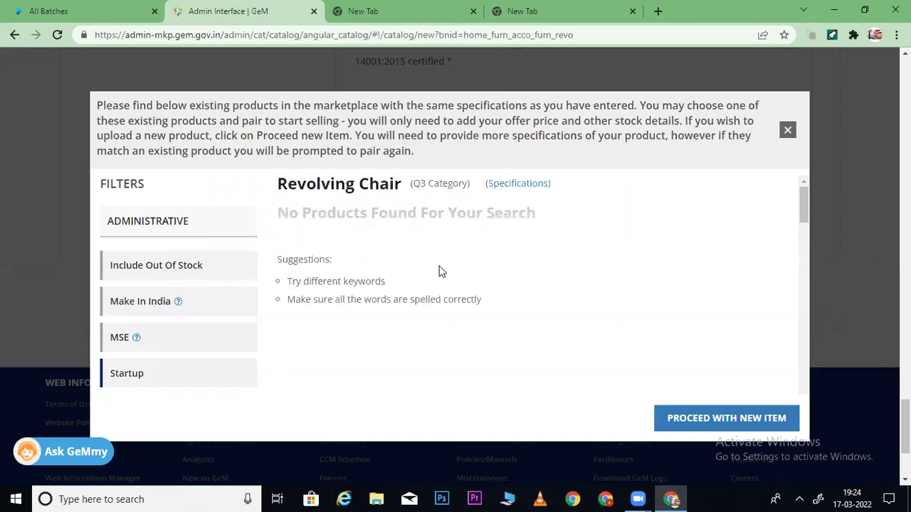
pyautogui.moveTo(804, 202); pyautogui.dragTo(806, 229)
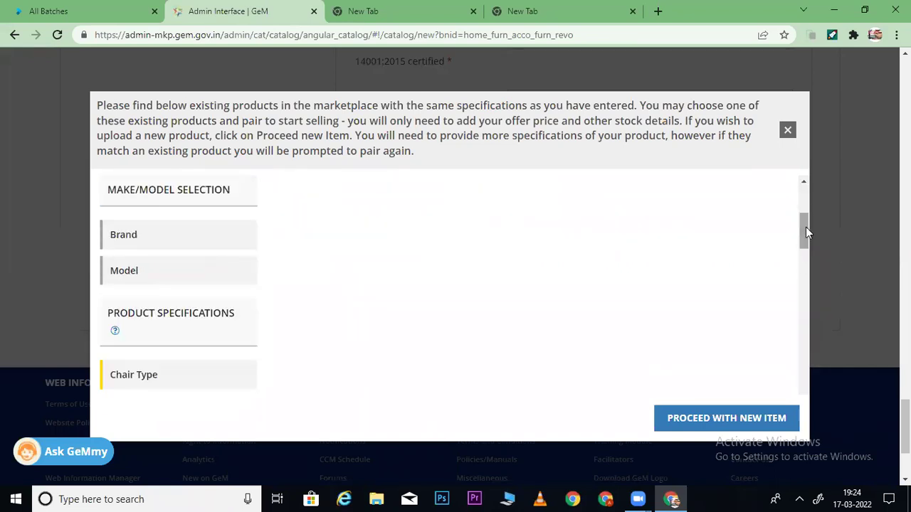
pyautogui.click(195, 235)
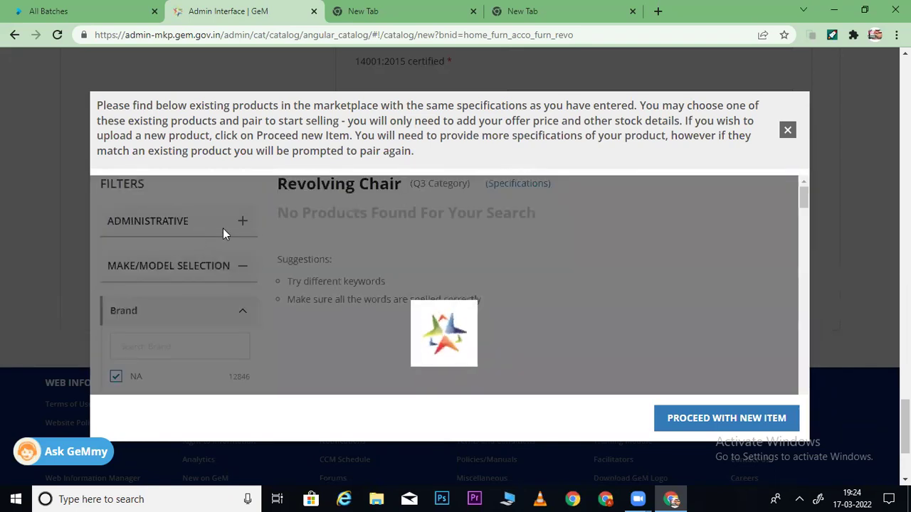
pyautogui.moveTo(804, 196); pyautogui.dragTo(803, 203)
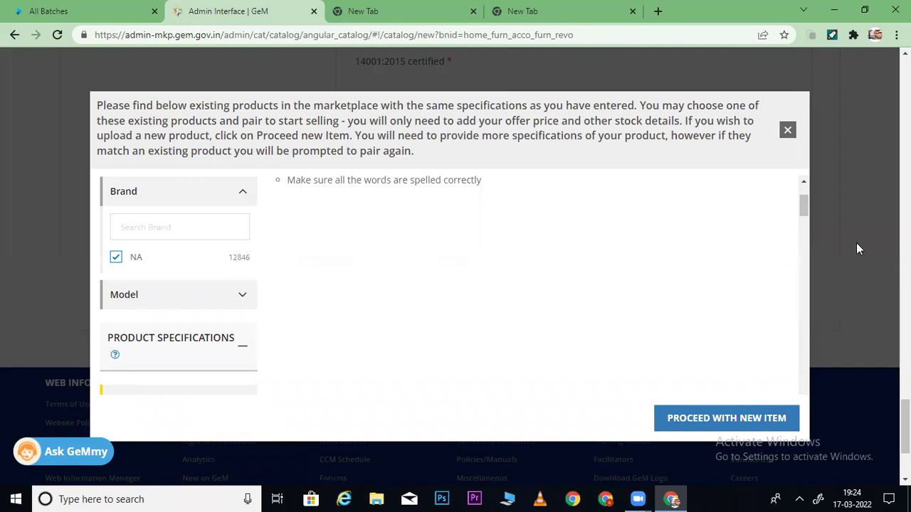
pyautogui.moveTo(807, 208); pyautogui.dragTo(804, 203)
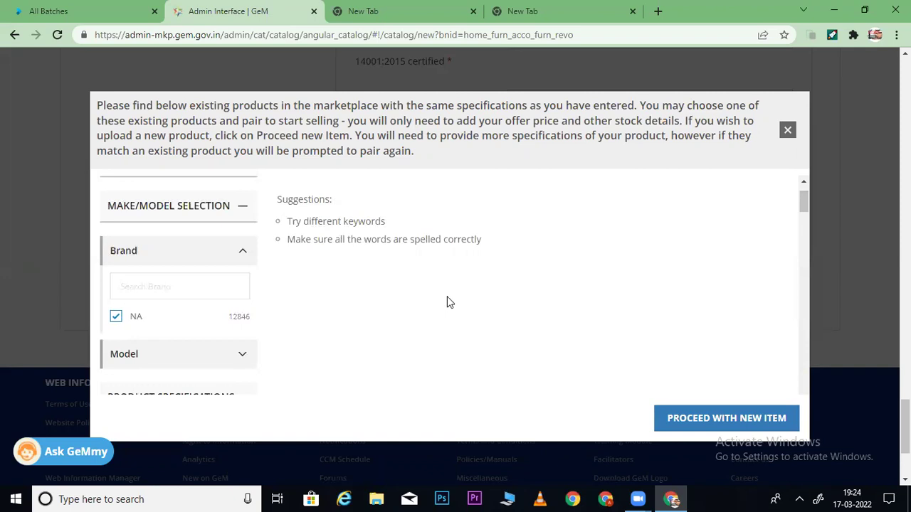
pyautogui.click(749, 406)
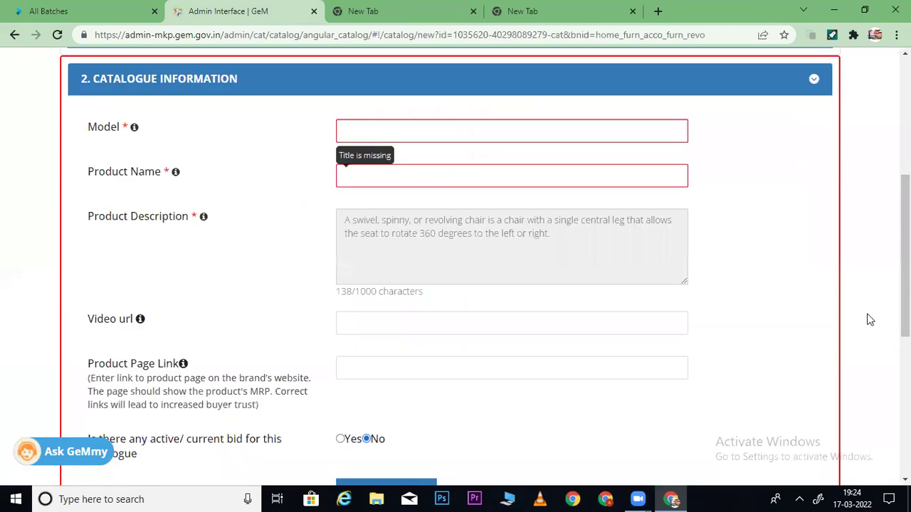
# Review the saved General Information section of the catalogue and return to the Catalogue Information section
pyautogui.scroll(3, 883, 306)
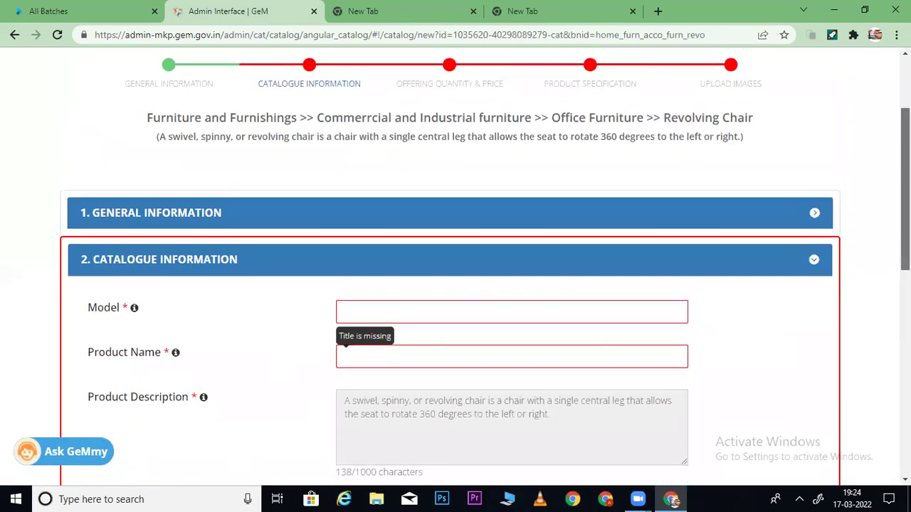
pyautogui.click(220, 213)
pyautogui.scroll(-1, 531, 228)
pyautogui.scroll(-20, 456, 271)
pyautogui.scroll(20, 871, 153)
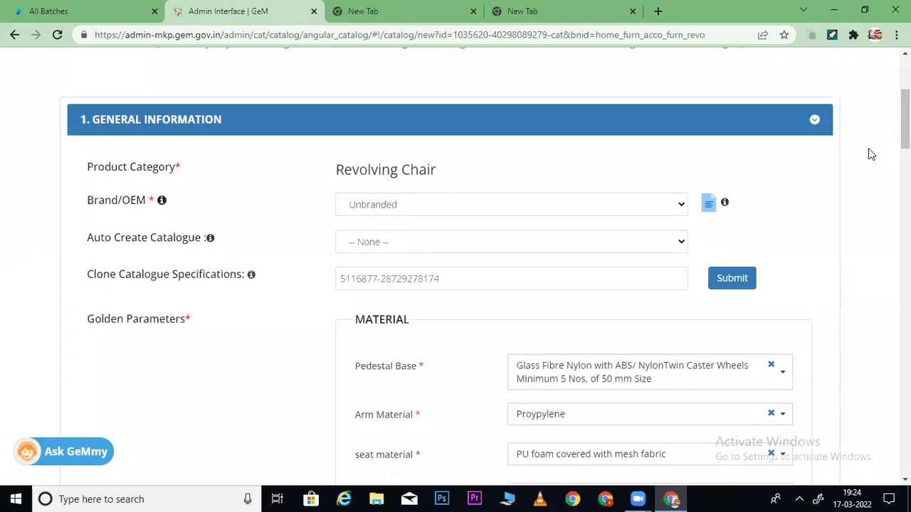
pyautogui.click(814, 119)
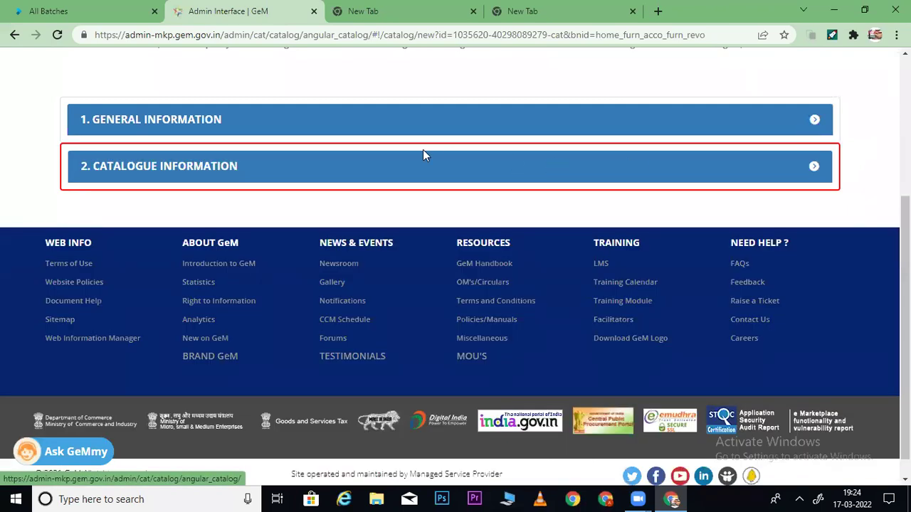
pyautogui.click(403, 175)
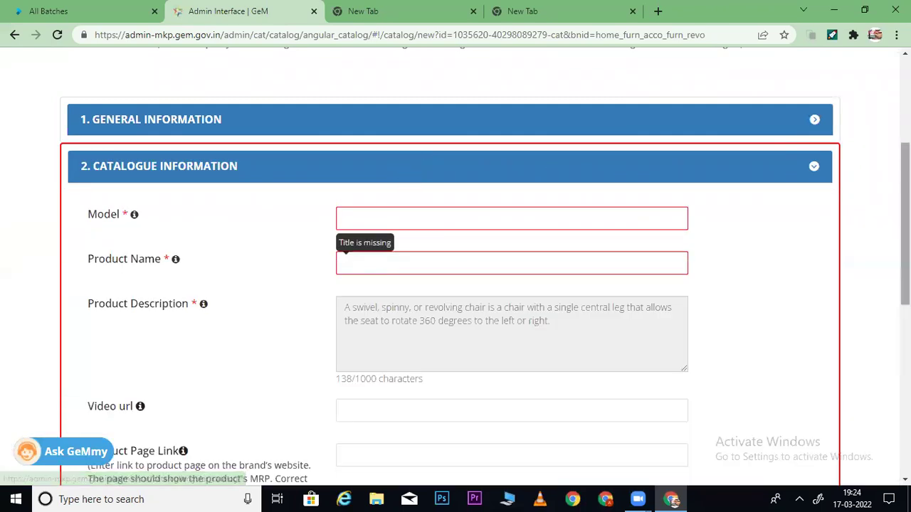
# Search Google for "REVOLVING CHAIR" in a new browser tab and open Nexa7's Office Products CaressoftPlus Executive Chair listing
pyautogui.click(420, 181)
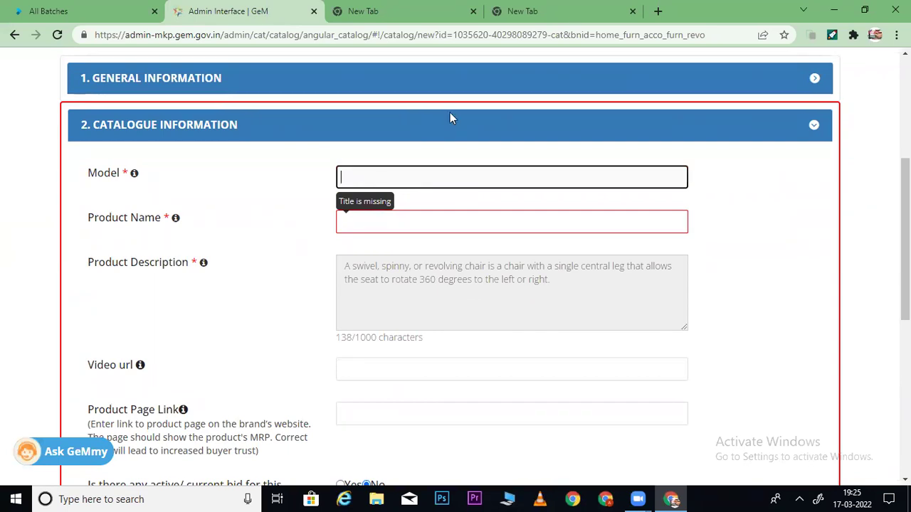
pyautogui.click(658, 10)
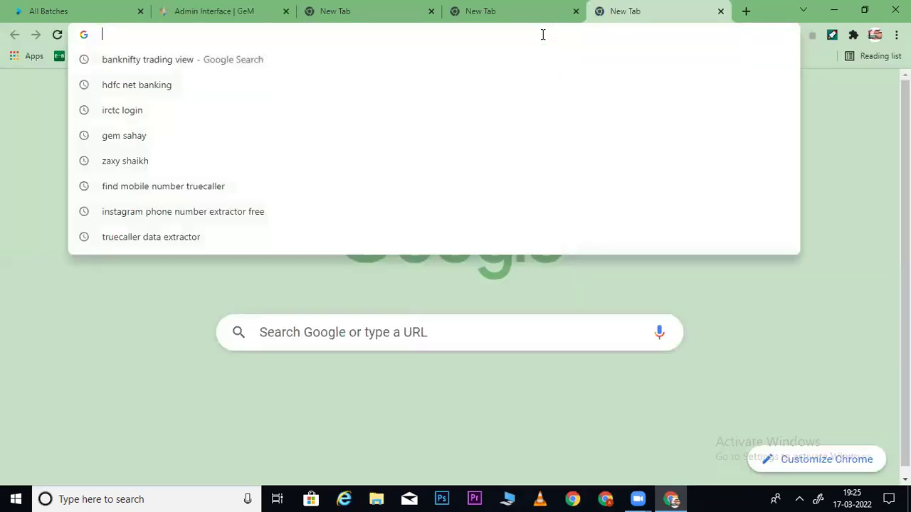
pyautogui.write('REVOLVING CH')
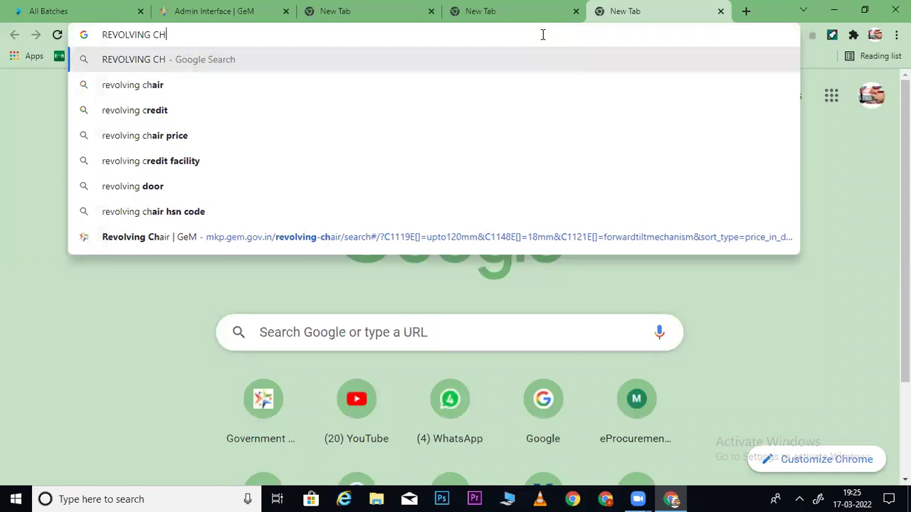
pyautogui.write('AIR')
pyautogui.press('Return')
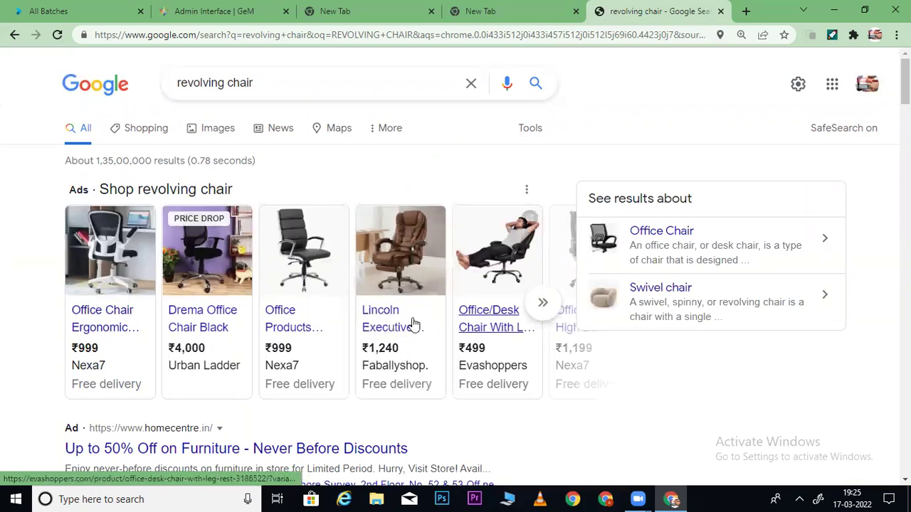
pyautogui.moveTo(383, 318)
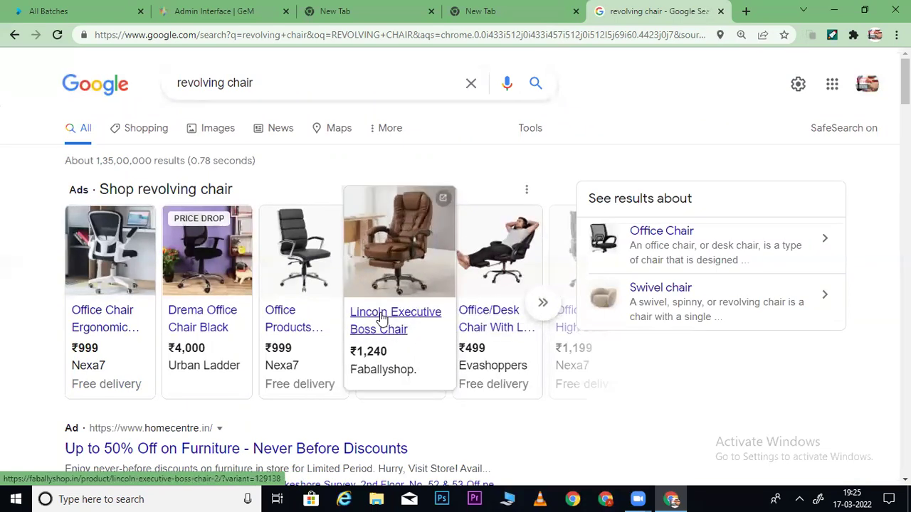
pyautogui.click(282, 321)
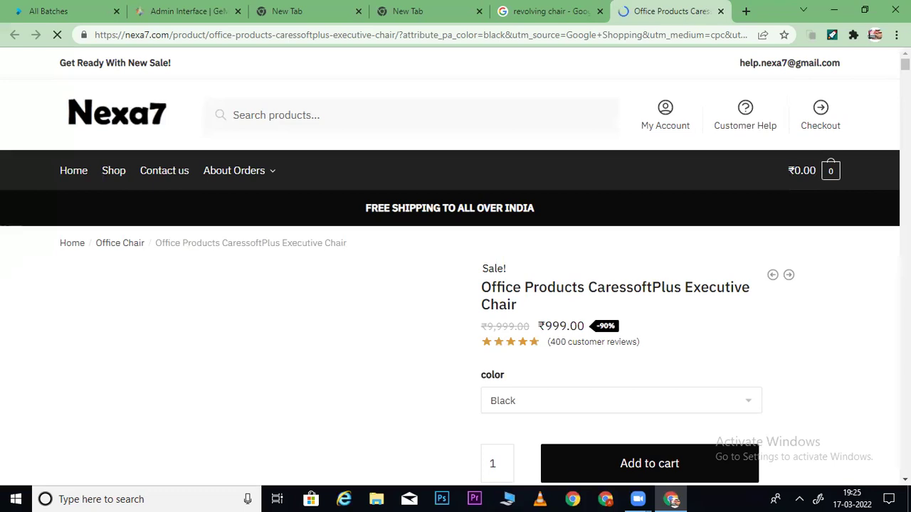
# Copy the title "Office Products CaressoftPlus Executive Chair" from the listing into the catalogue's Model and Product Name
pyautogui.scroll(-1, 562, 206)
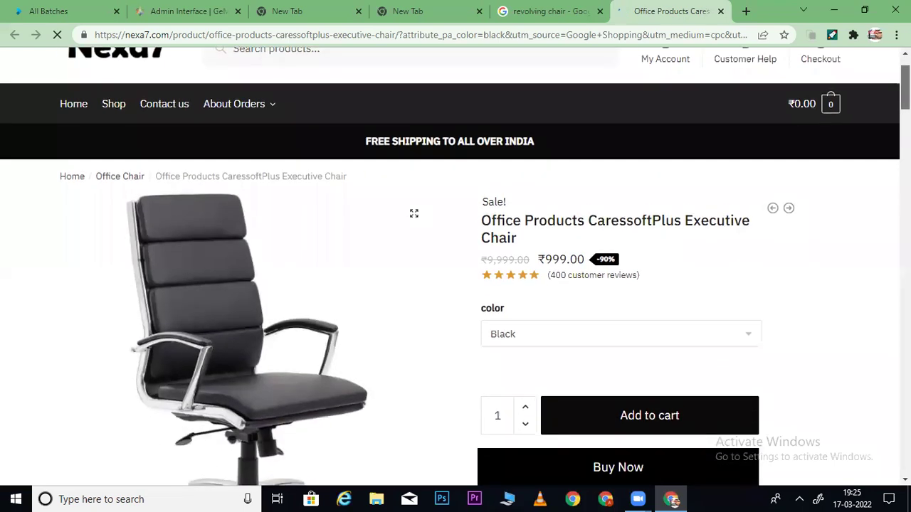
pyautogui.moveTo(482, 212); pyautogui.dragTo(519, 235)
pyautogui.hotkey('ctrl', 'c')
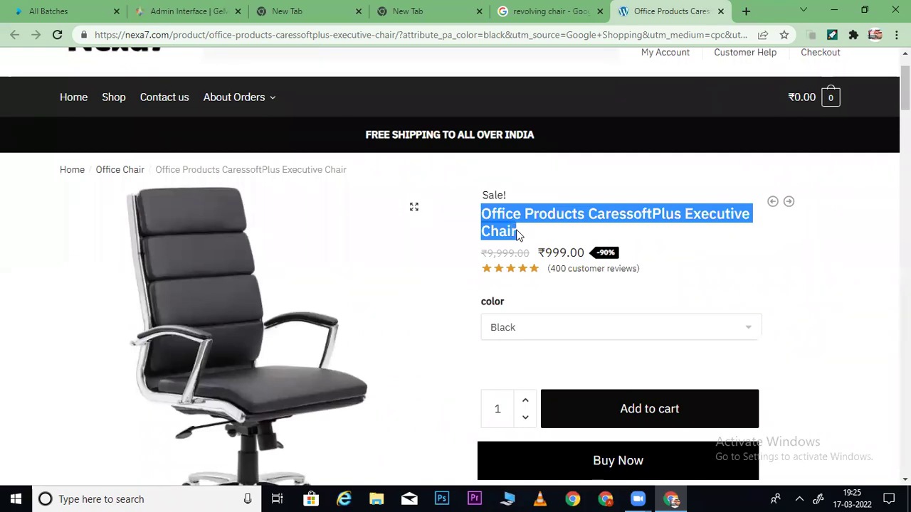
pyautogui.click(187, 11)
pyautogui.hotkey('ctrl', 'v')
pyautogui.click(403, 222)
pyautogui.hotkey('ctrl', 'v')
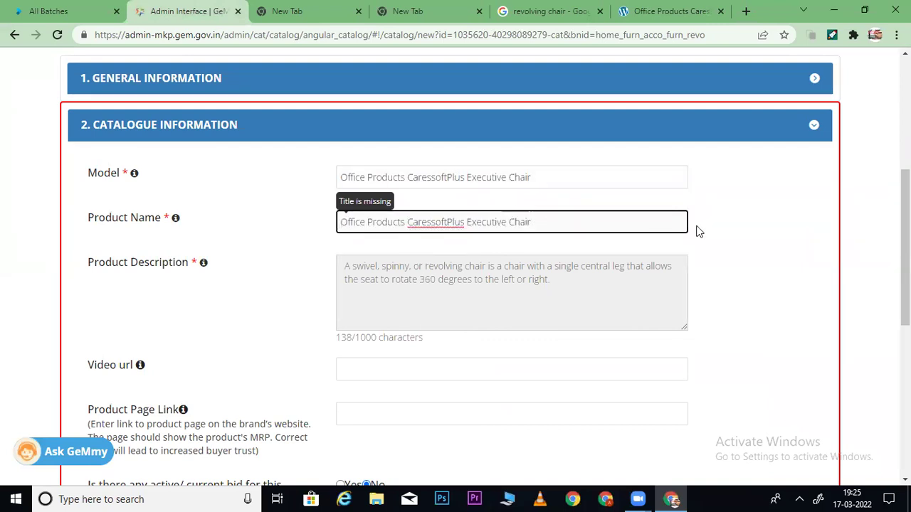
pyautogui.click(774, 246)
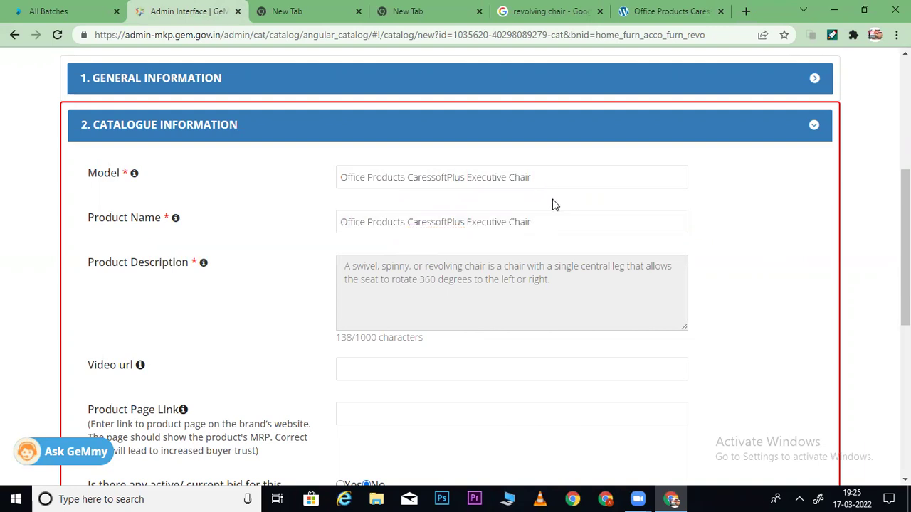
# Examine the Product Name, Video url, Product Page Link and active bid fields in the catalogue information
pyautogui.moveTo(342, 219); pyautogui.dragTo(555, 223)
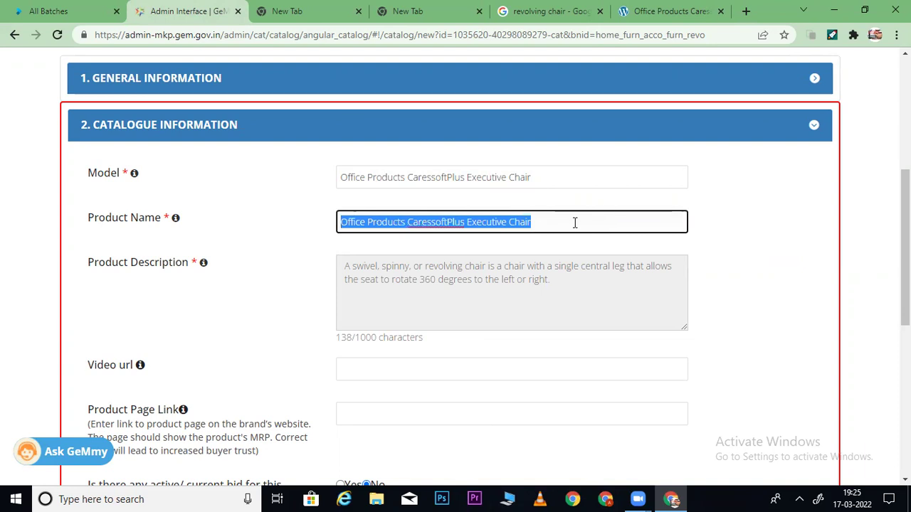
pyautogui.scroll(3, 575, 223)
pyautogui.moveTo(199, 231); pyautogui.dragTo(903, 313)
pyautogui.scroll(-2, 815, 298)
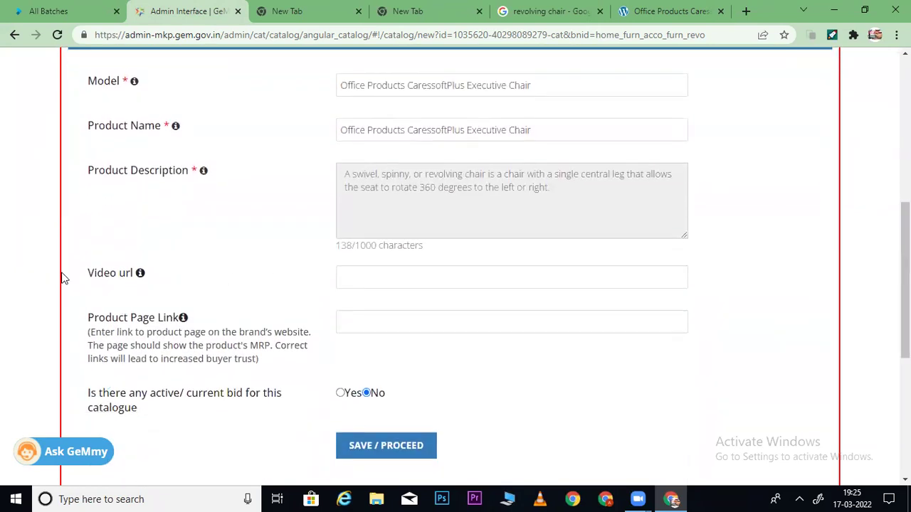
pyautogui.moveTo(61, 275); pyautogui.dragTo(138, 273)
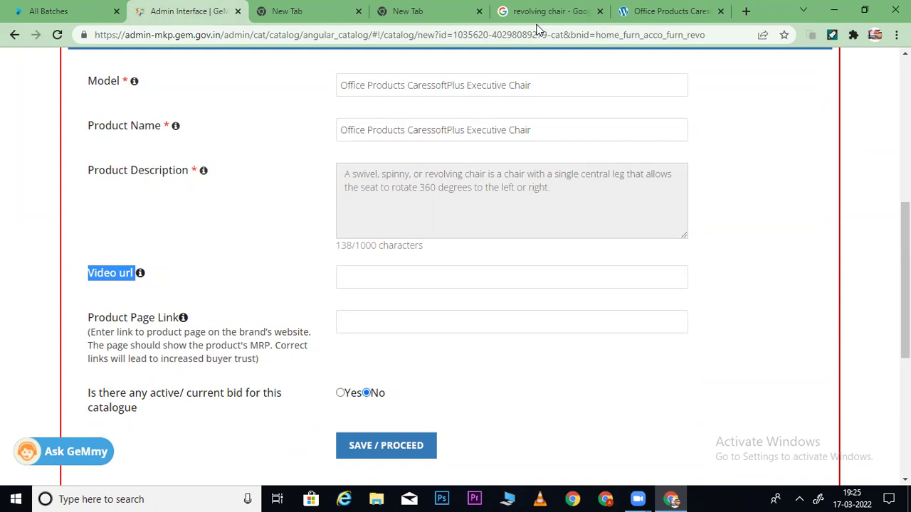
pyautogui.click(397, 280)
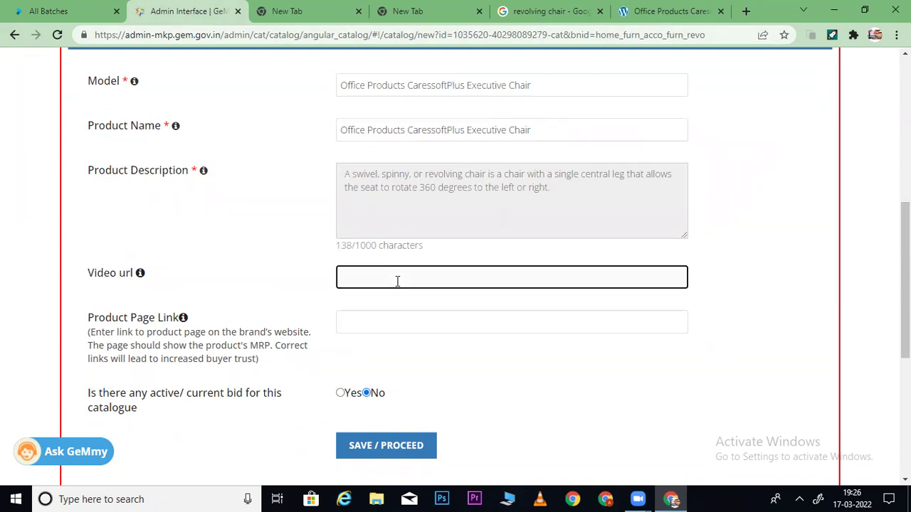
pyautogui.click(361, 329)
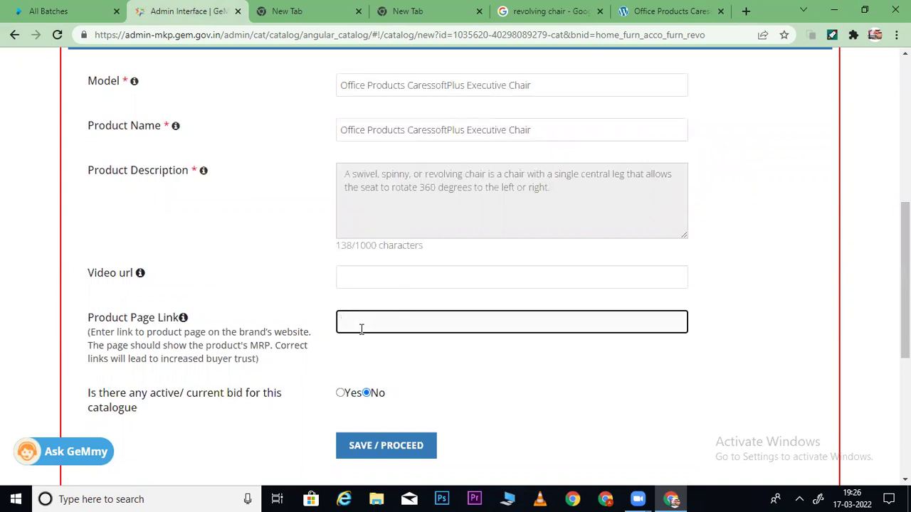
pyautogui.scroll(-1, 844, 259)
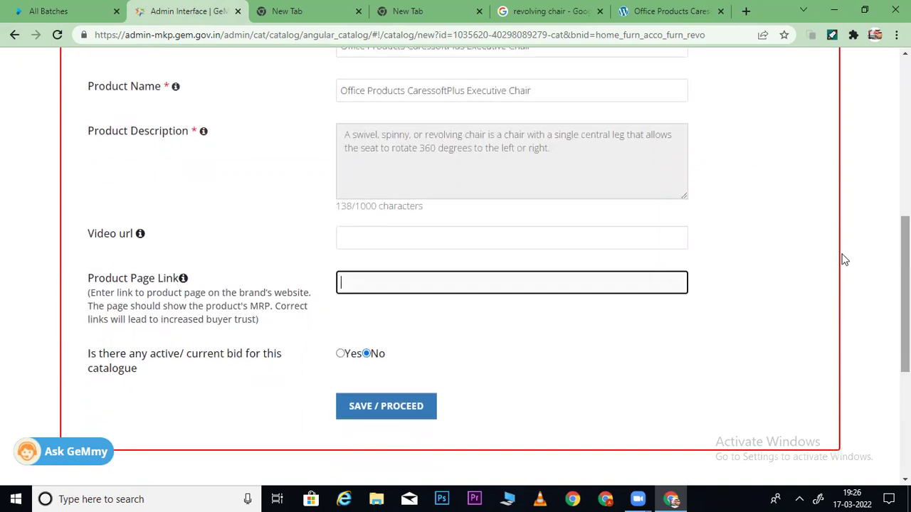
pyautogui.click(91, 362)
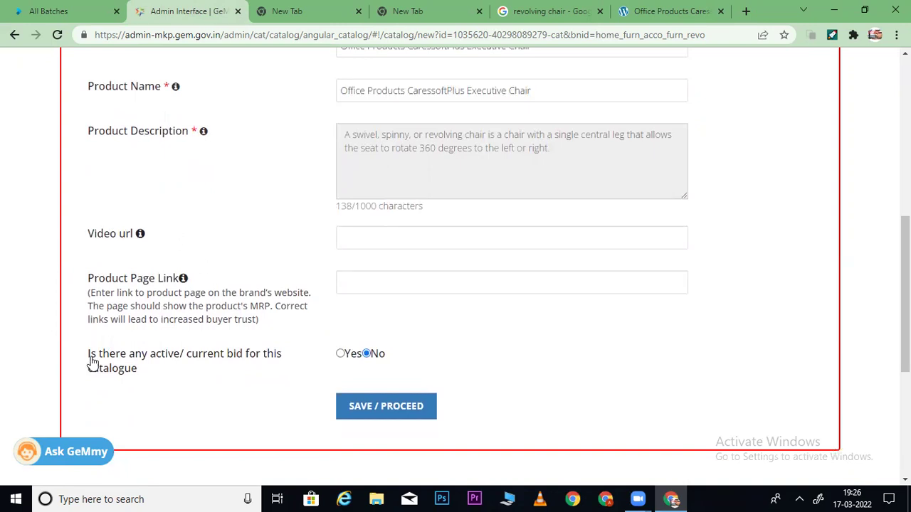
pyautogui.moveTo(91, 363); pyautogui.dragTo(155, 381)
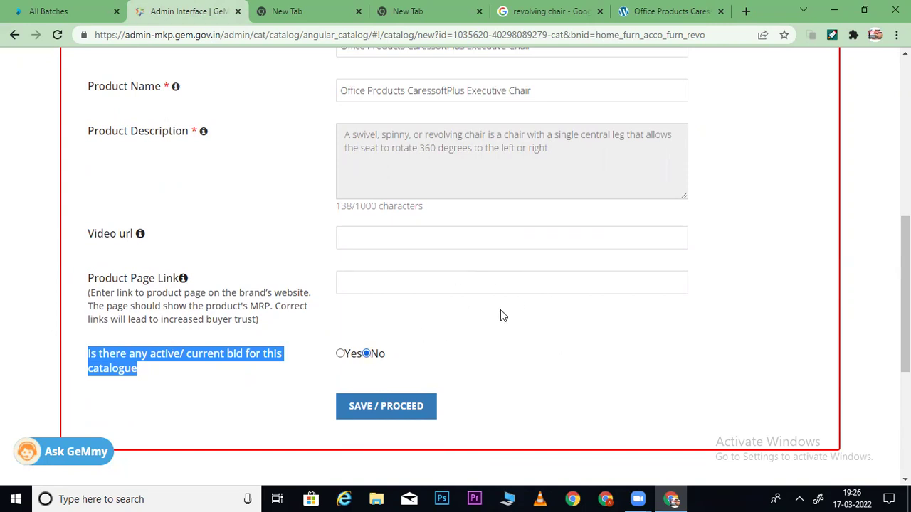
# Answer Yes to the active/current bid question and open GeM's Ongoing Bids search from gem.gov.in in a new browser tab
pyautogui.click(341, 354)
pyautogui.click(350, 371)
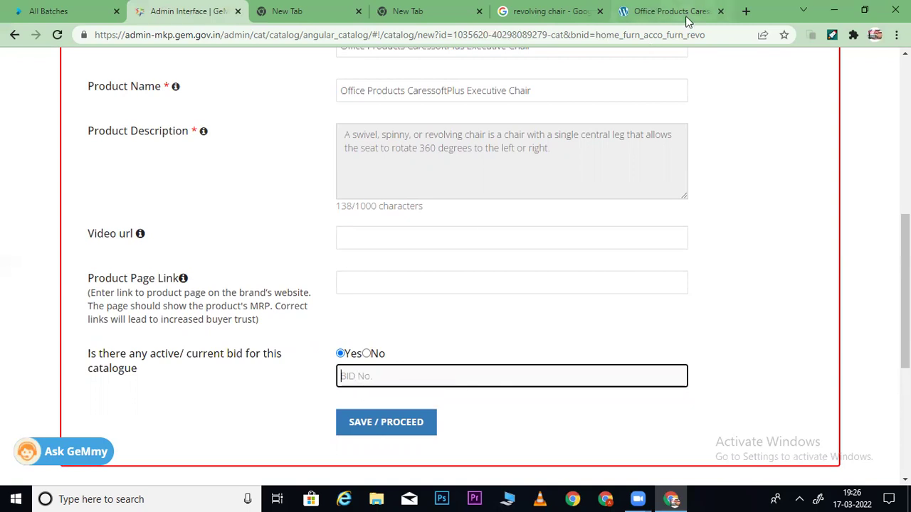
pyautogui.click(746, 11)
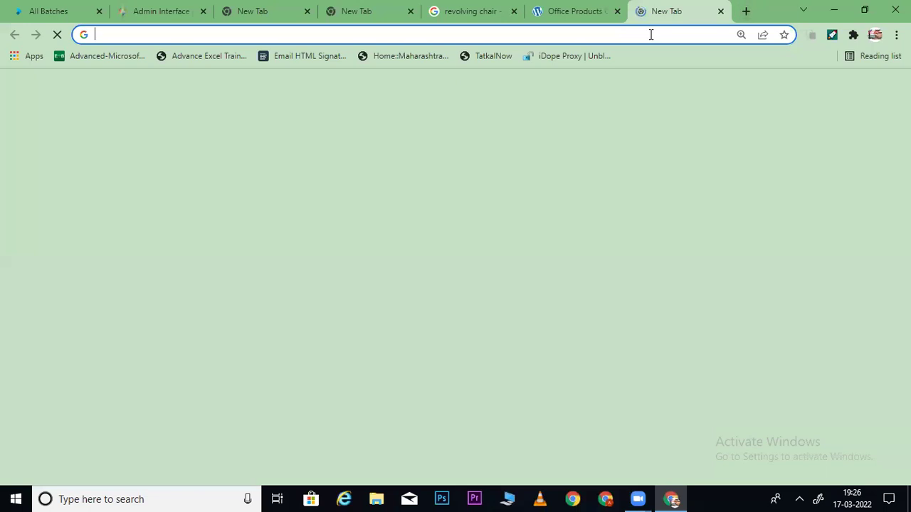
pyautogui.write('GEM')
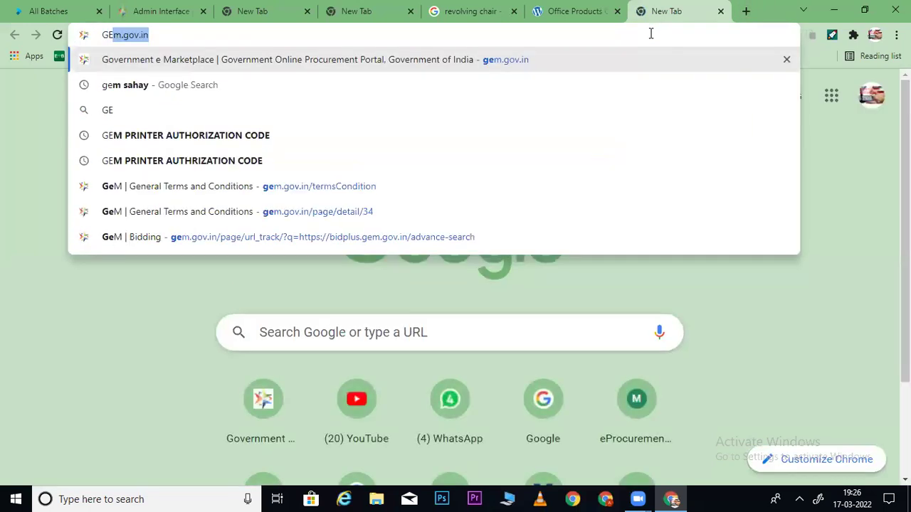
pyautogui.press('Return')
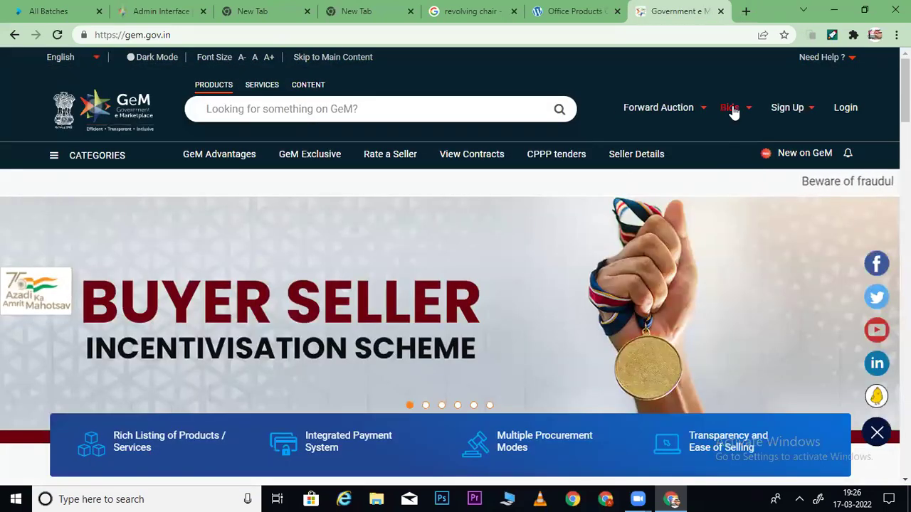
pyautogui.moveTo(740, 112)
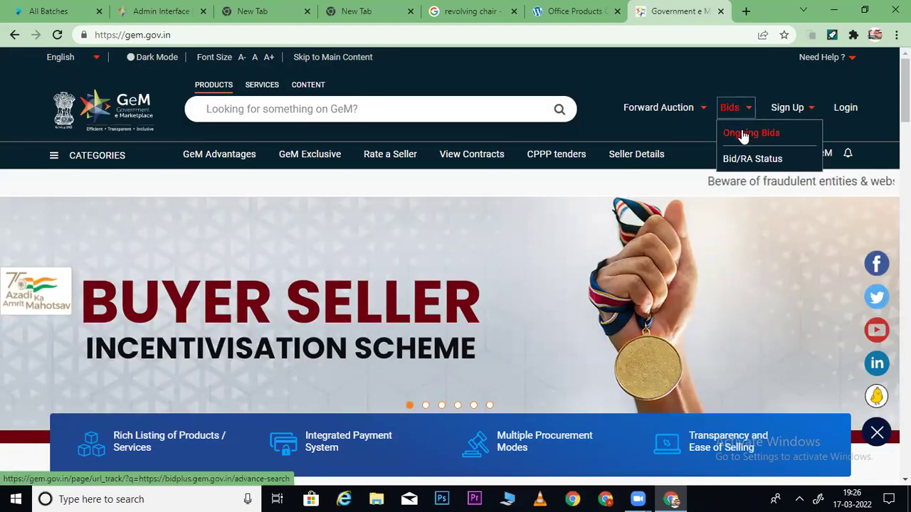
pyautogui.click(743, 134)
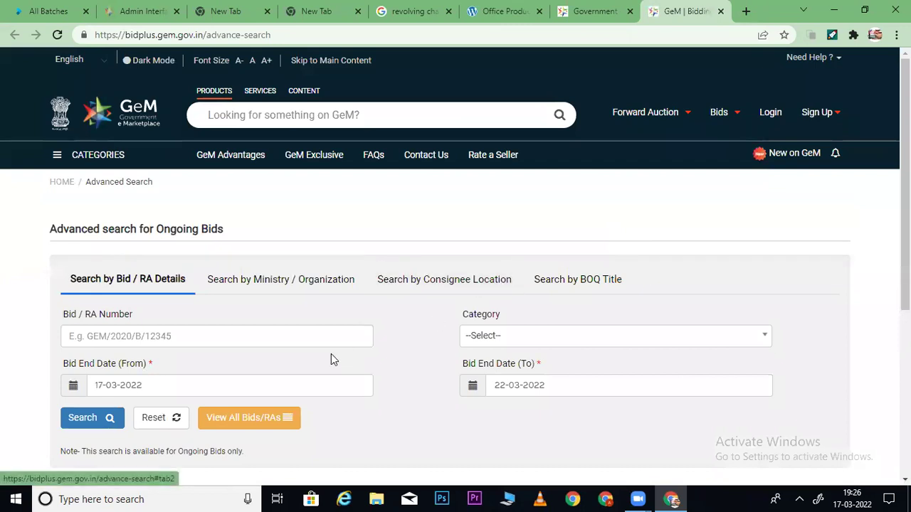
# Search GeM's ongoing bids for the Revolving Chair category
pyautogui.click(481, 338)
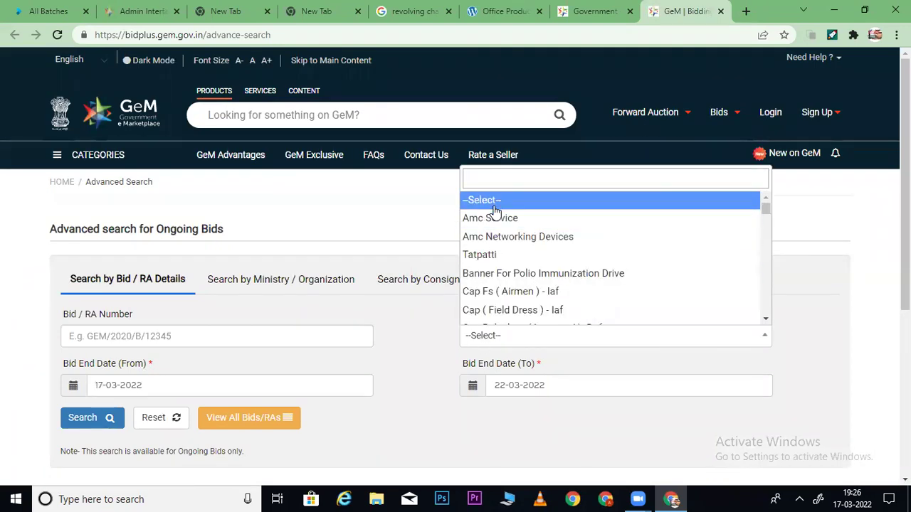
pyautogui.click(482, 179)
pyautogui.write('REVOL')
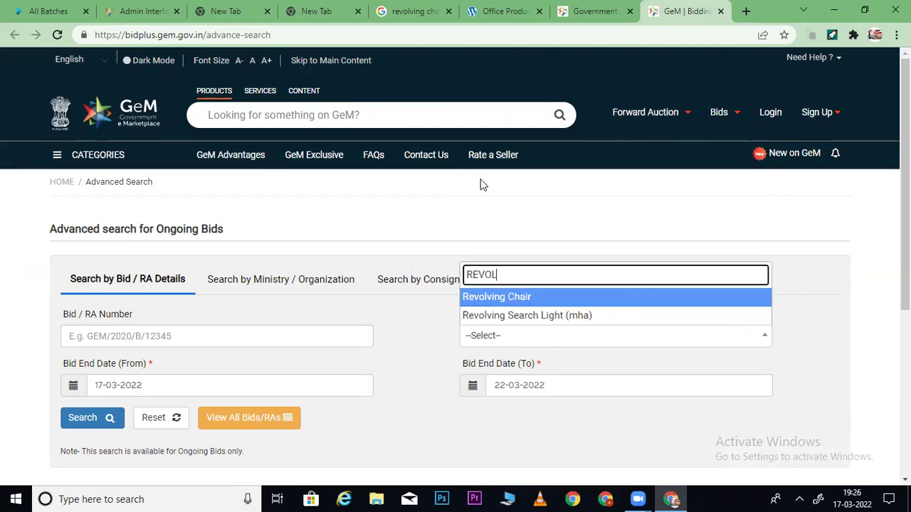
pyautogui.click(488, 300)
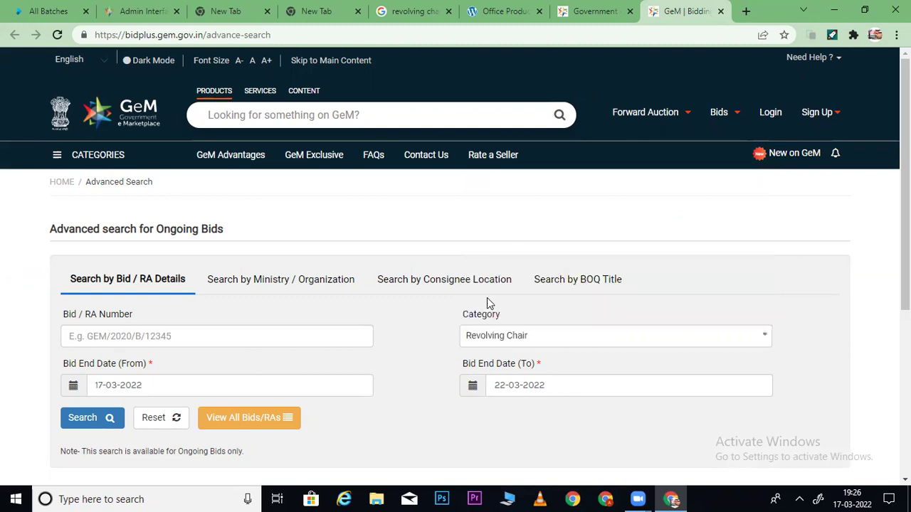
pyautogui.click(77, 420)
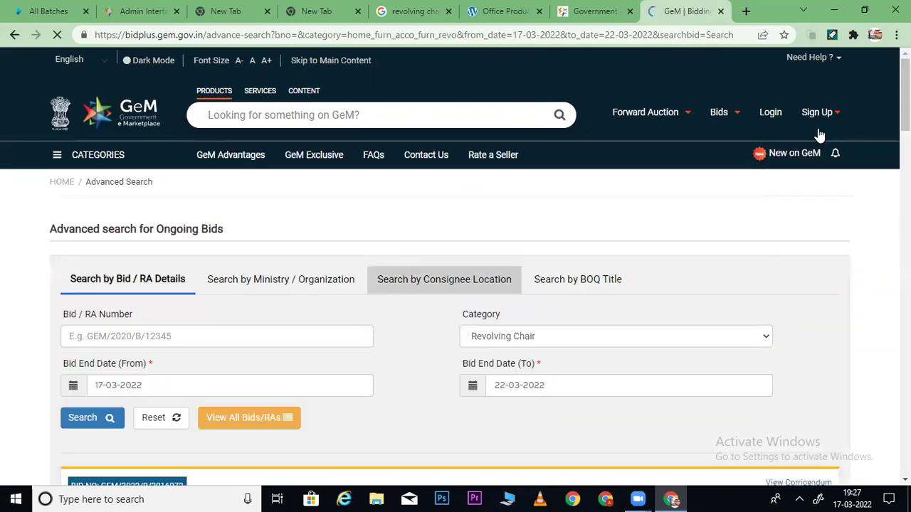
# Copy bid number GEM/2022/B/2040354 from the results into the catalogue's active bid field and save the catalogue information
pyautogui.scroll(-3, 292, 258)
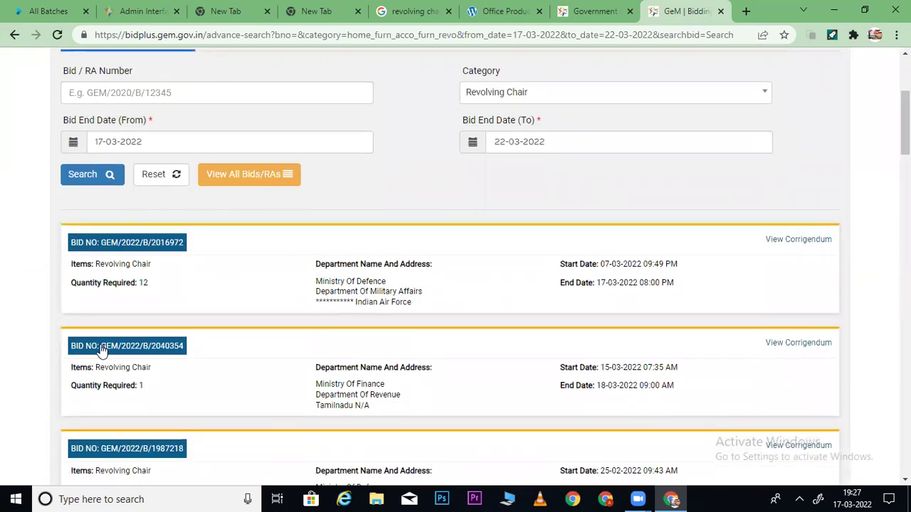
pyautogui.moveTo(102, 344); pyautogui.dragTo(183, 349)
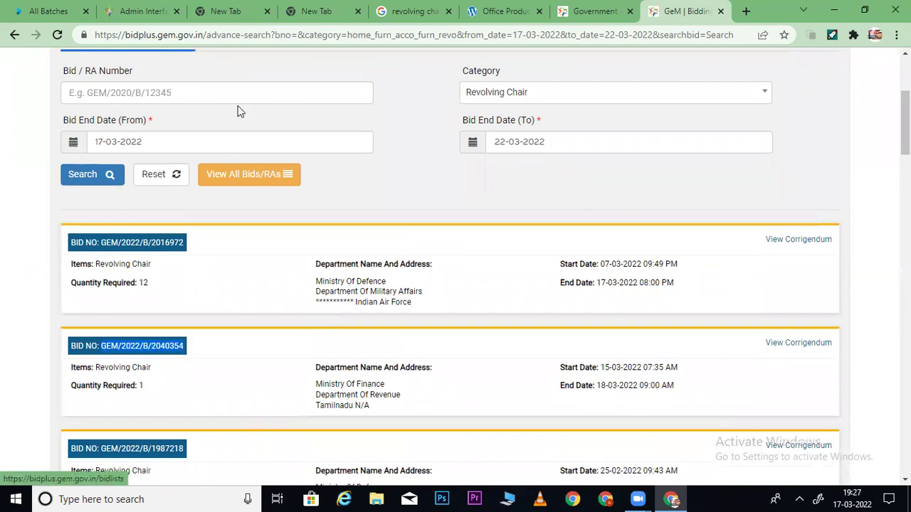
pyautogui.hotkey('ctrl', 'c')
pyautogui.hotkey('ctrl', '2')
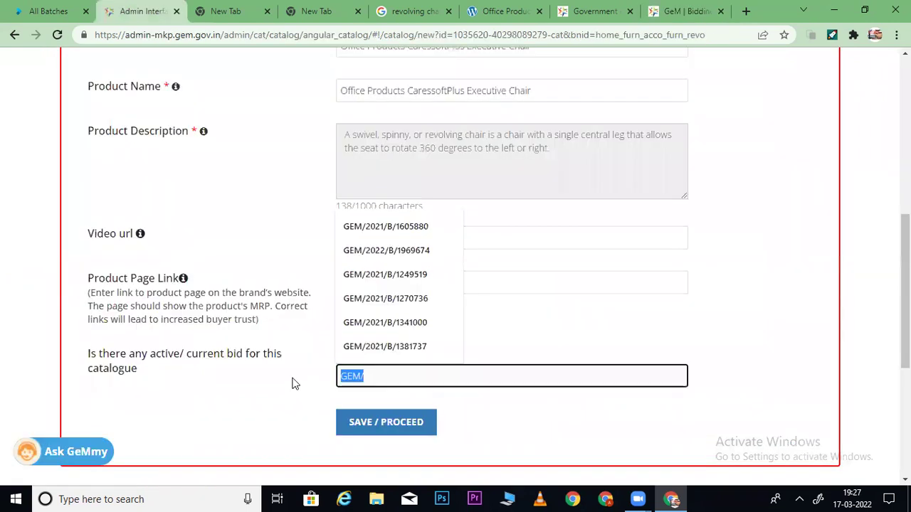
pyautogui.hotkey('ctrl', 'v')
pyautogui.click(503, 408)
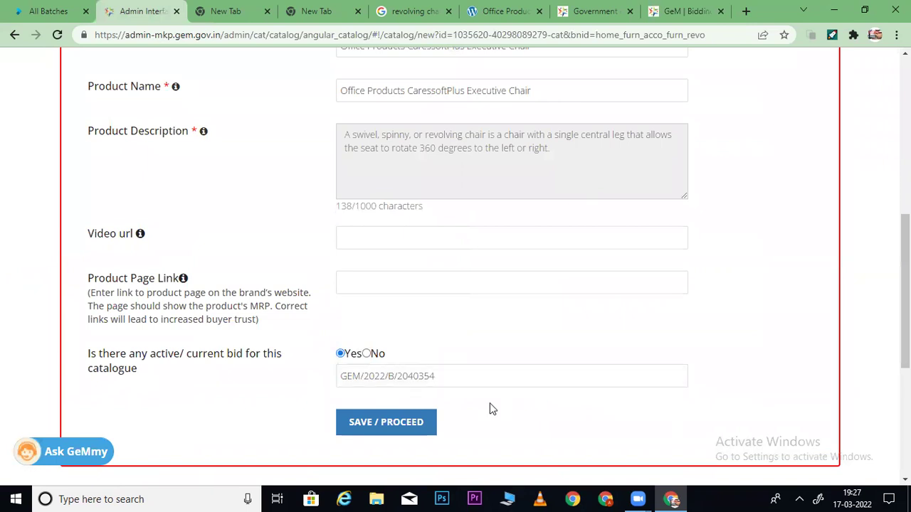
pyautogui.click(375, 412)
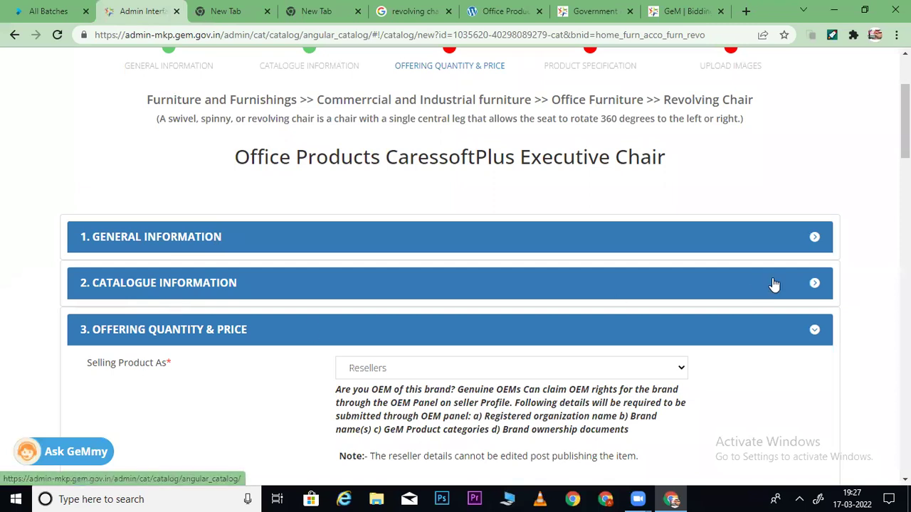
# Enter the reseller authorization number, NA as the Authorization Agency and 2022-03-01 as the Authorization Date
pyautogui.scroll(-5, 500, 118)
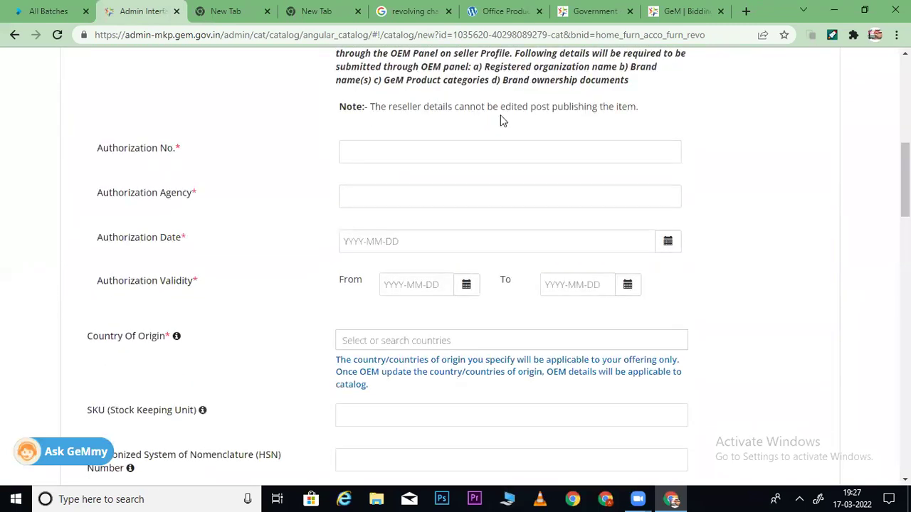
pyautogui.click(398, 159)
pyautogui.write('21323')
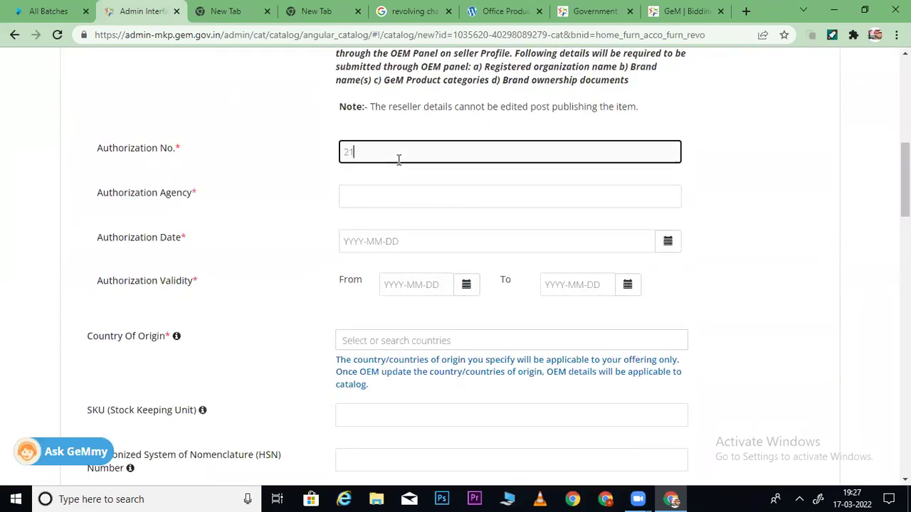
pyautogui.click(410, 204)
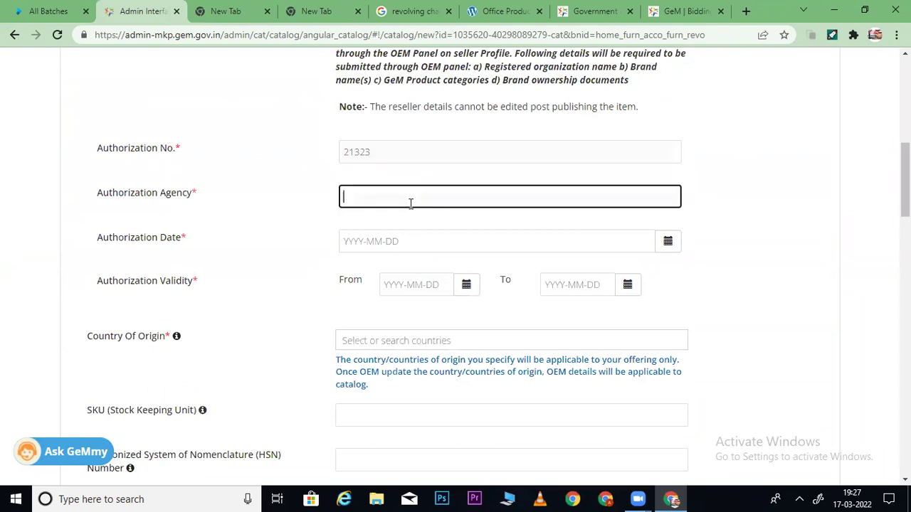
pyautogui.write('NA')
pyautogui.click(669, 241)
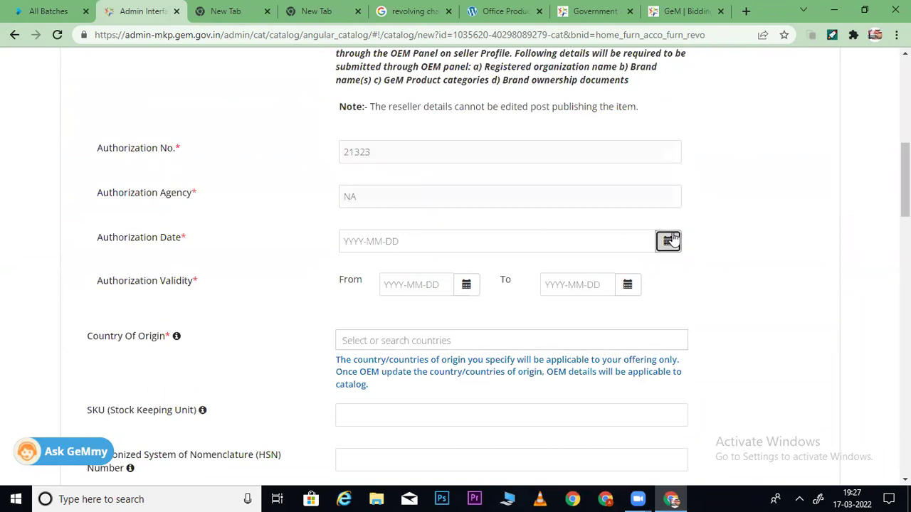
pyautogui.click(422, 316)
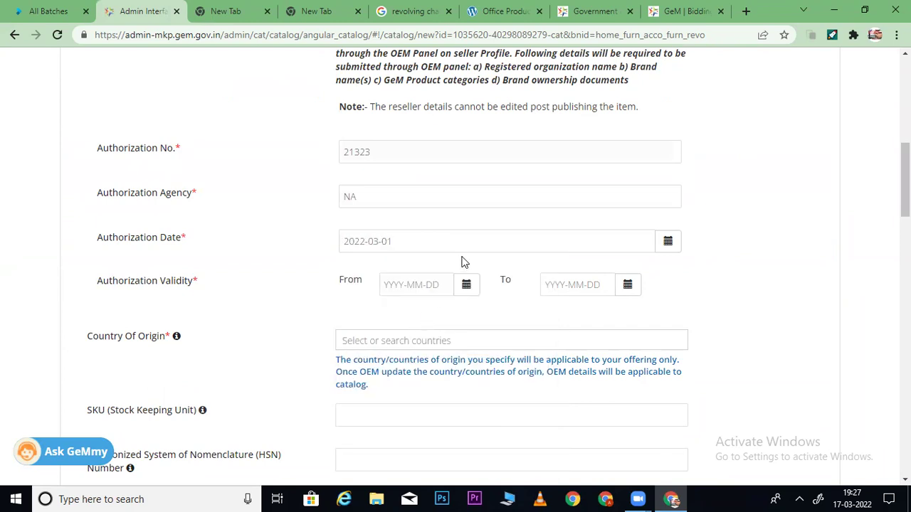
# Set the Authorization Validity from 2022-03-01 to 2023-12-30
pyautogui.click(465, 284)
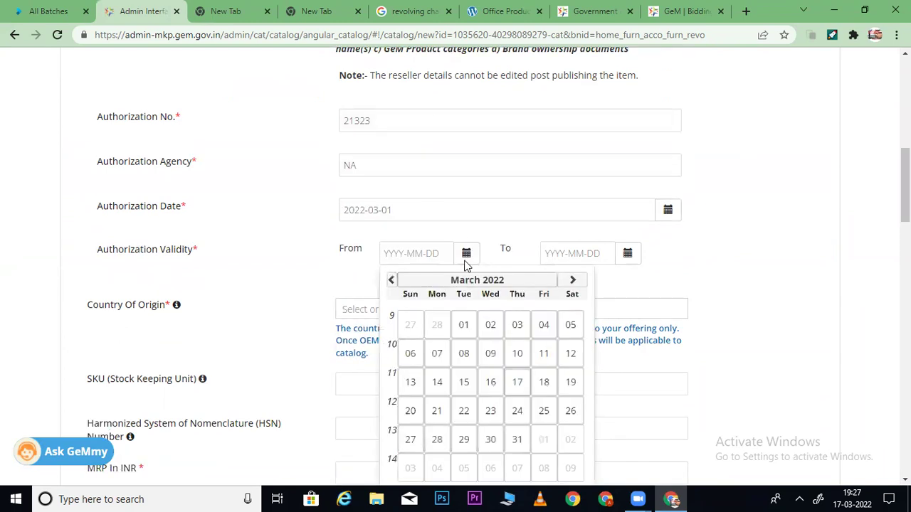
pyautogui.click(463, 325)
pyautogui.click(627, 254)
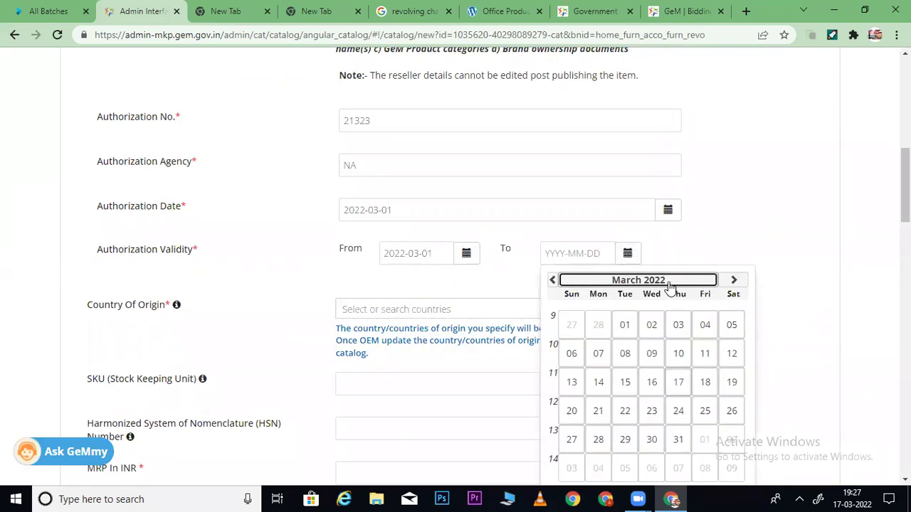
pyautogui.click(638, 279)
pyautogui.click(730, 289)
pyautogui.click(730, 427)
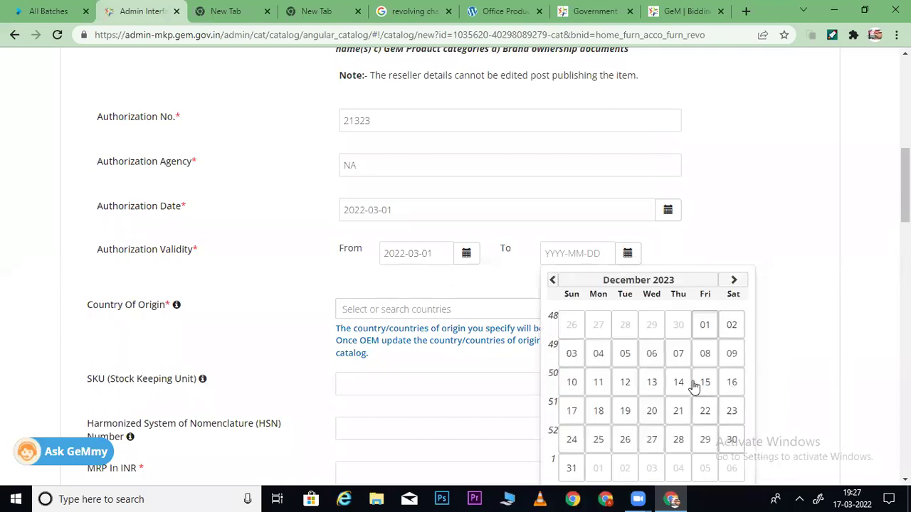
pyautogui.click(730, 437)
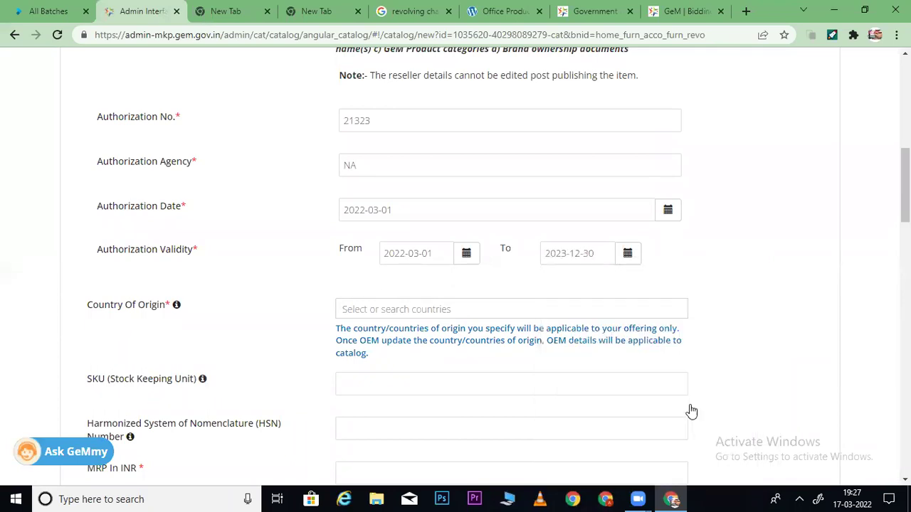
# Set the Country Of Origin to India and answer No to declaring local content under the PPP-MII Policy
pyautogui.click(422, 310)
pyautogui.write('ind')
pyautogui.press('Return')
pyautogui.click(759, 306)
pyautogui.scroll(-3, 906, 182)
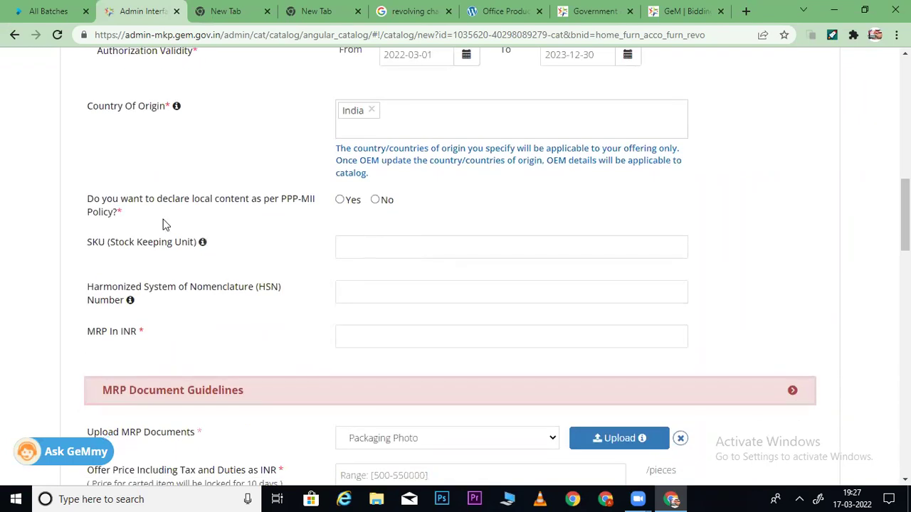
pyautogui.click(375, 201)
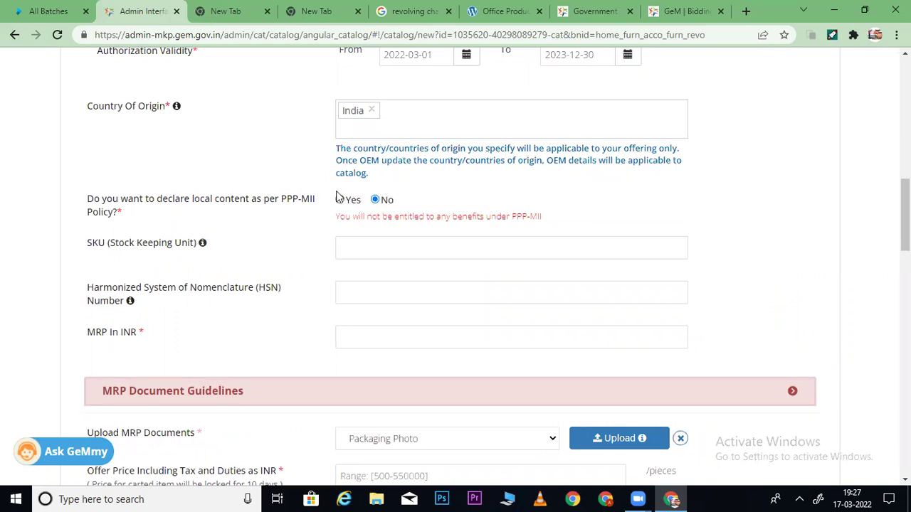
# Look up the chair's original price on the Nexa7 listing and set the catalogue's MRP In INR to 9999
pyautogui.scroll(-1, 880, 256)
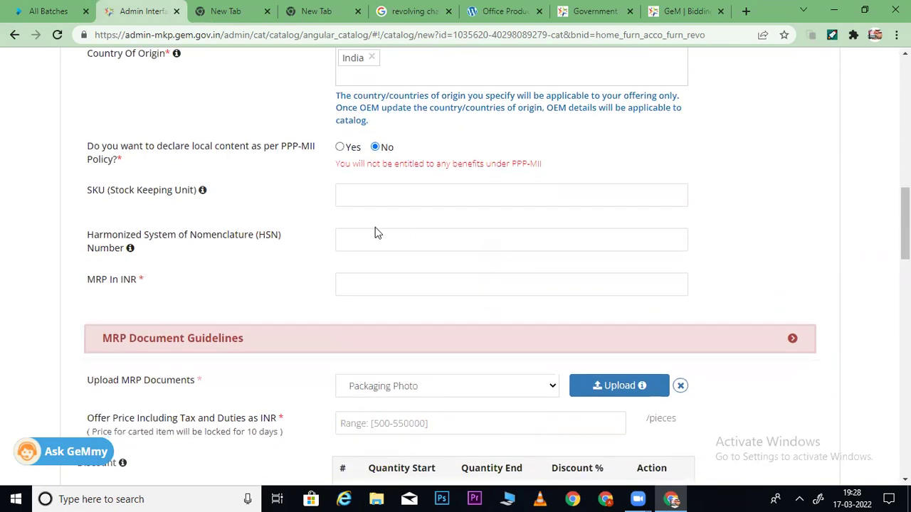
pyautogui.moveTo(85, 292); pyautogui.dragTo(61, 285)
pyautogui.click(414, 279)
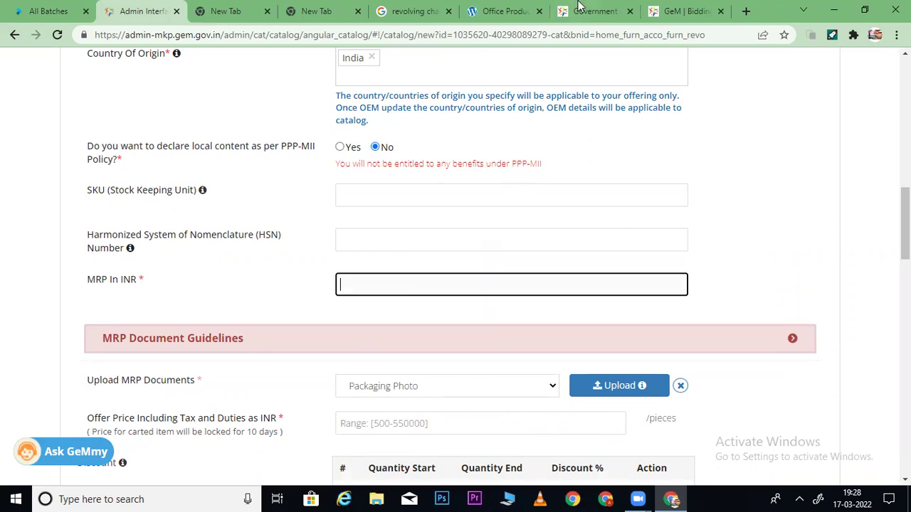
pyautogui.click(499, 11)
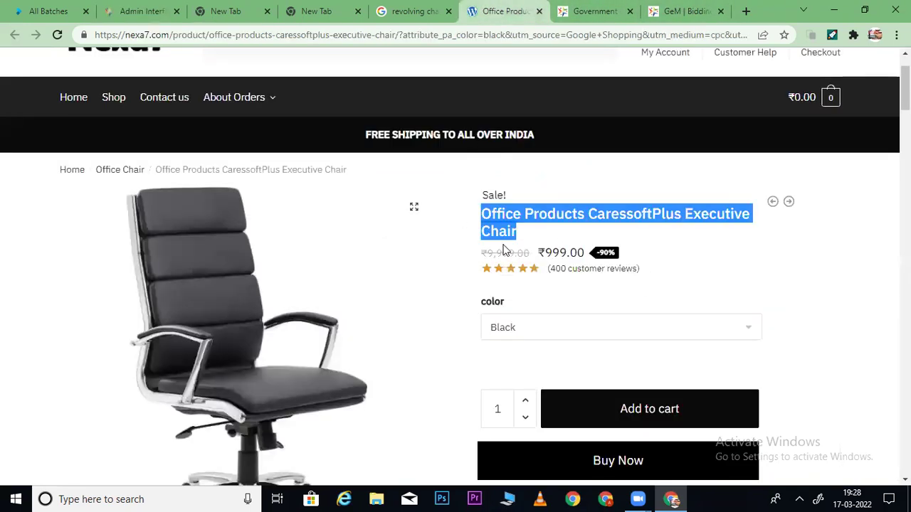
pyautogui.moveTo(487, 249); pyautogui.dragTo(512, 248)
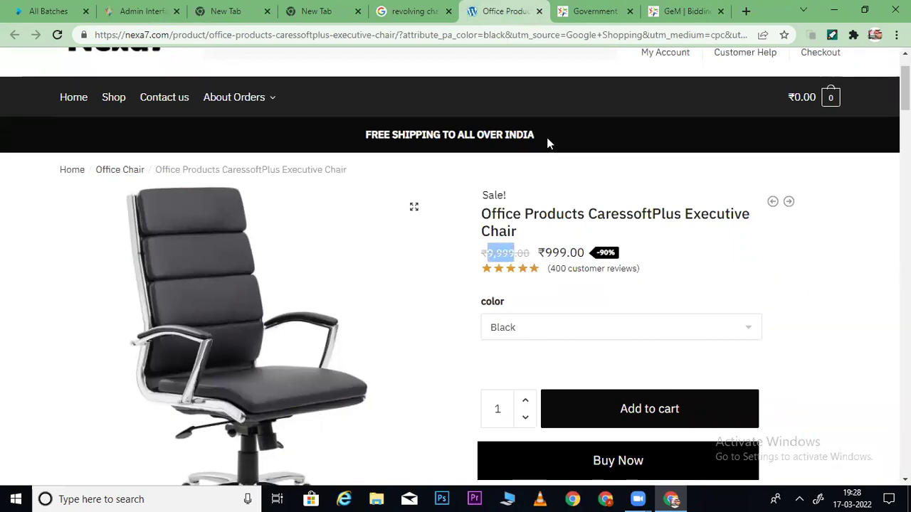
pyautogui.click(140, 11)
pyautogui.write('9999')
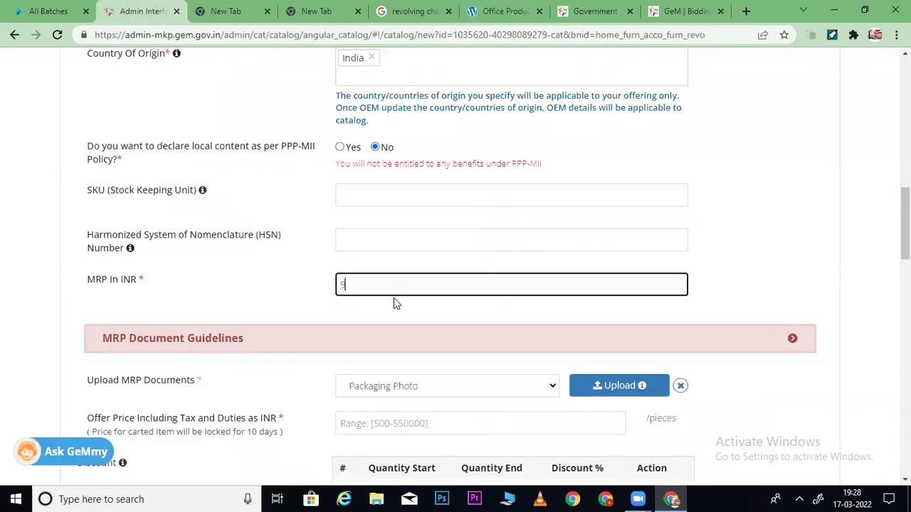
pyautogui.click(731, 281)
pyautogui.scroll(-2, 263, 248)
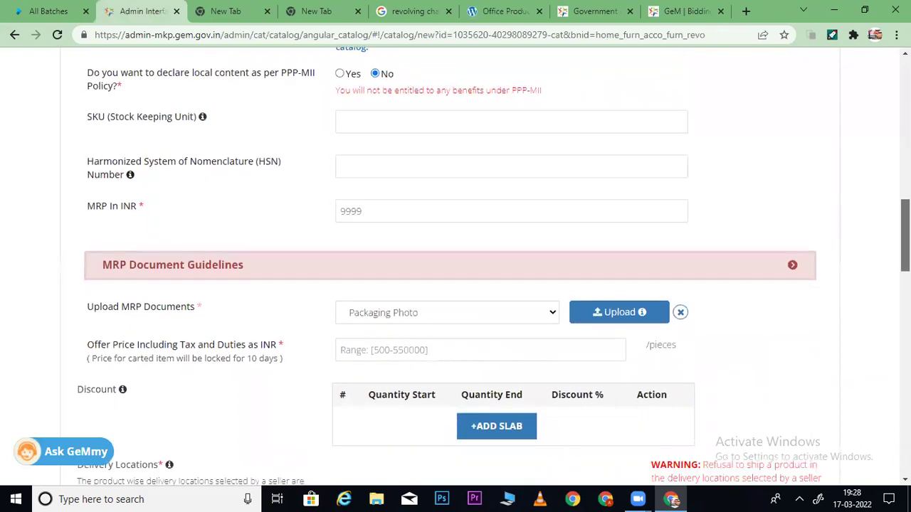
pyautogui.moveTo(372, 157); pyautogui.dragTo(316, 164)
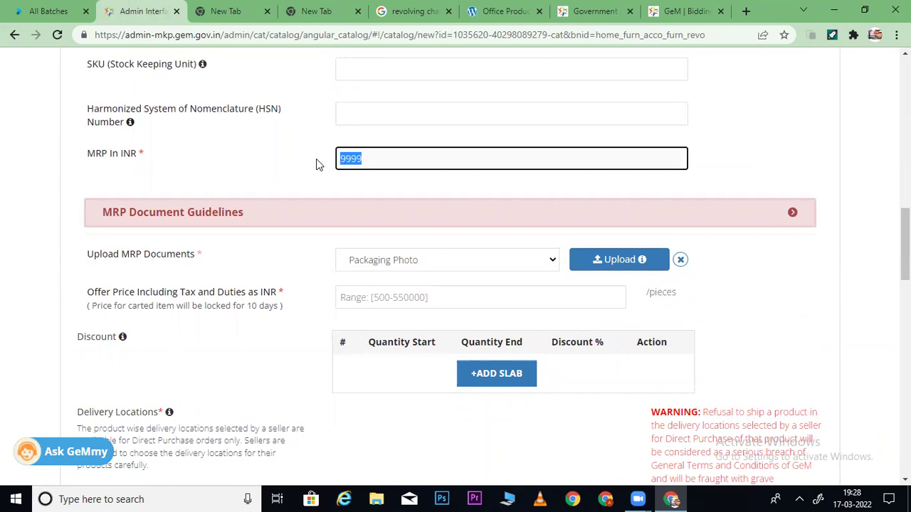
# Choose Product Brochure as the MRP document type and bring up the chair's image and prices on the Nexa7 listing
pyautogui.click(384, 269)
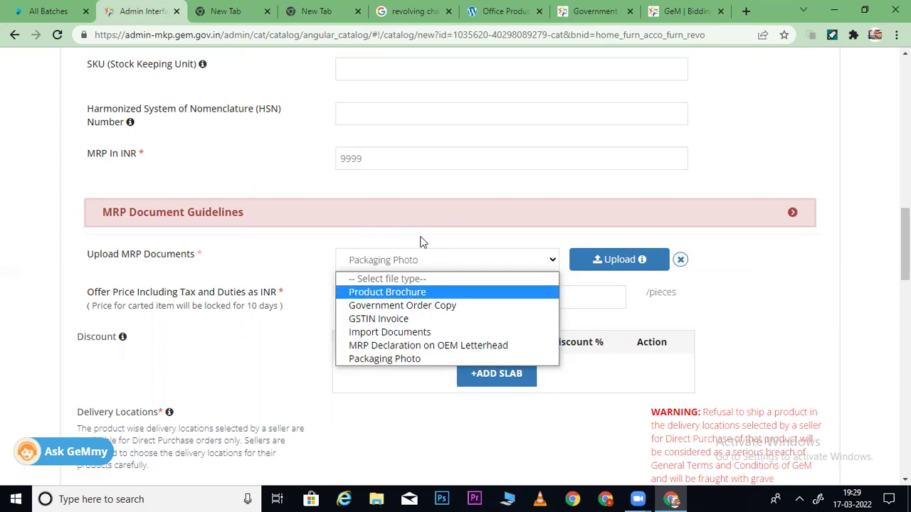
pyautogui.click(379, 292)
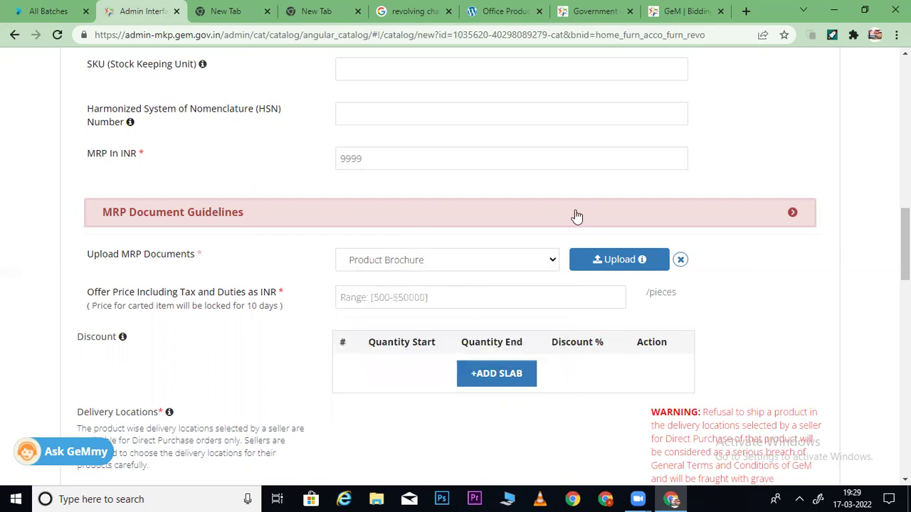
pyautogui.click(471, 11)
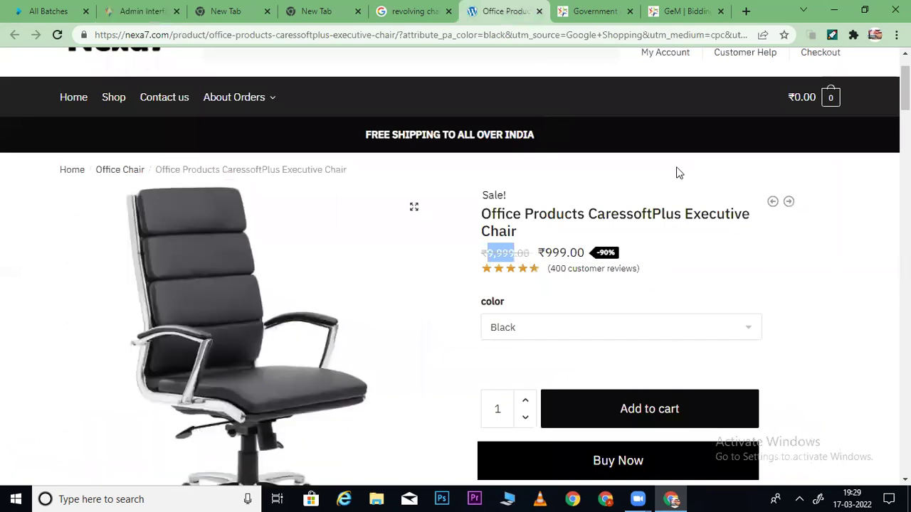
pyautogui.click(829, 267)
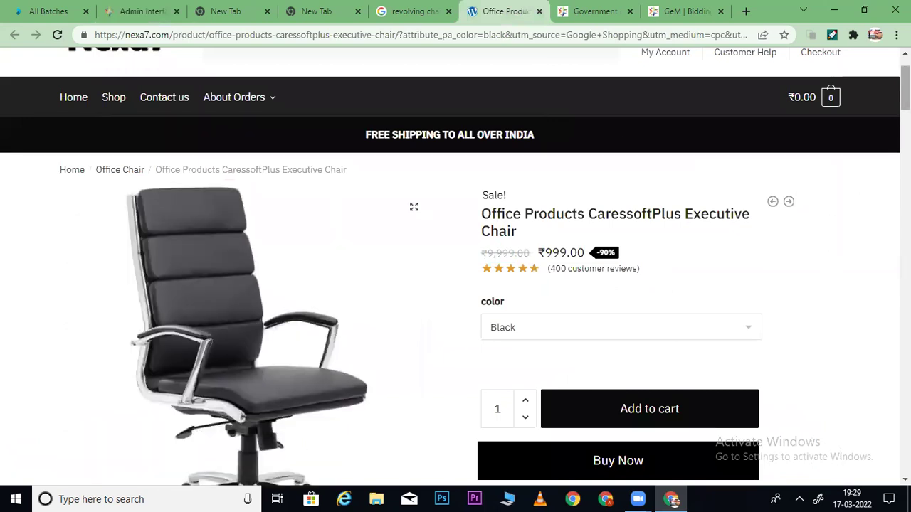
pyautogui.scroll(-1, 903, 93)
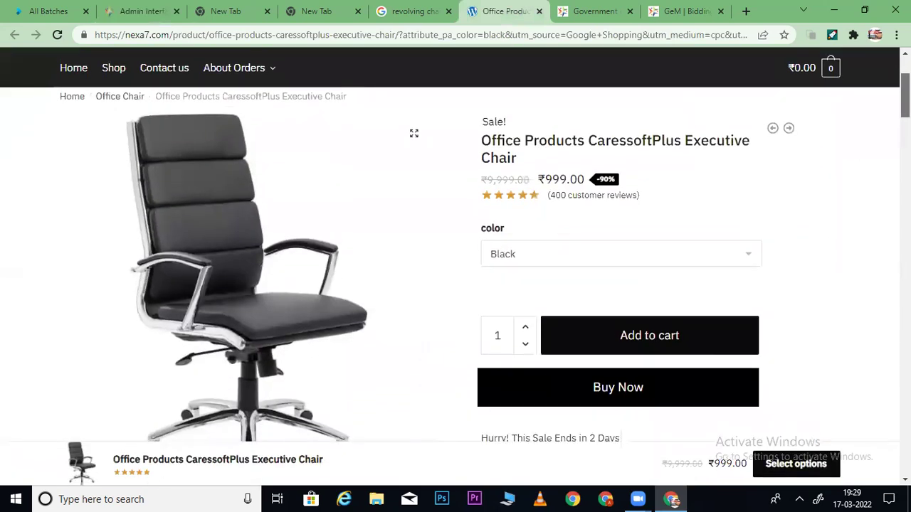
pyautogui.scroll(-1, 903, 93)
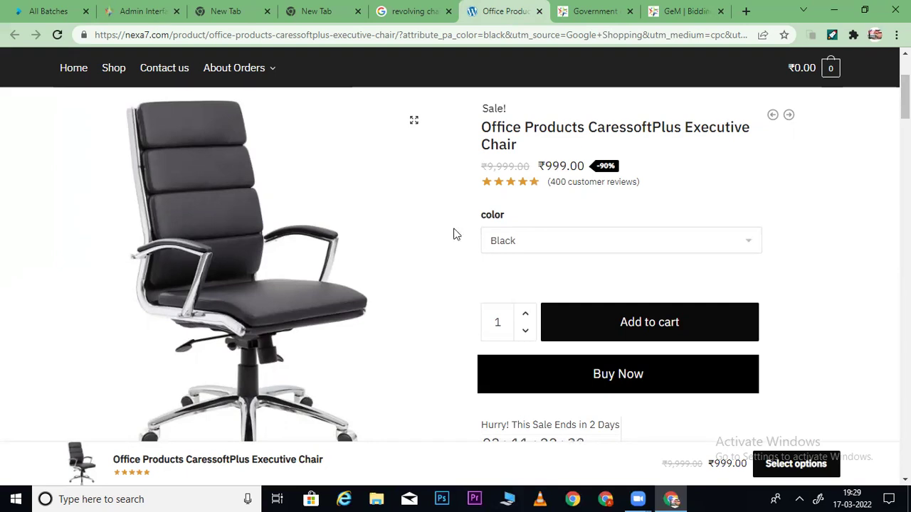
# Open Paint and paste the captured screenshot of the Nexa7 chair listing onto the blank canvas
pyautogui.click(103, 499)
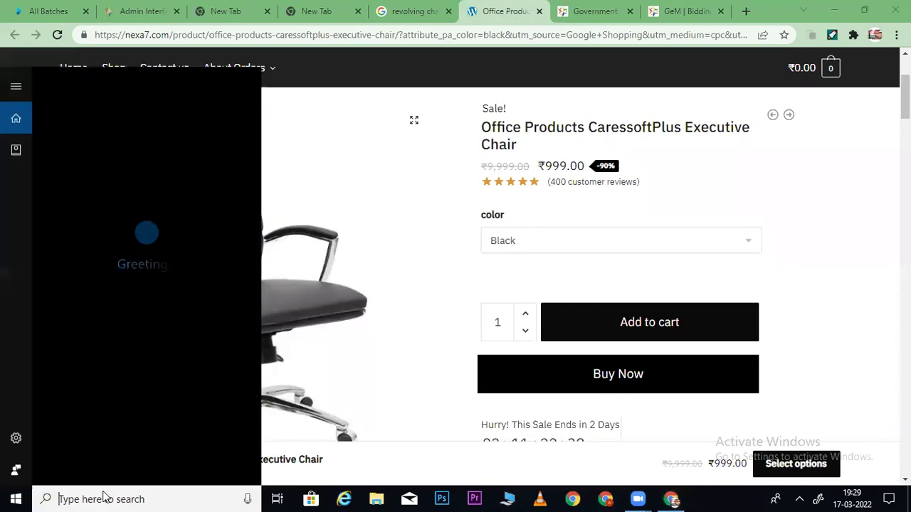
pyautogui.write('p')
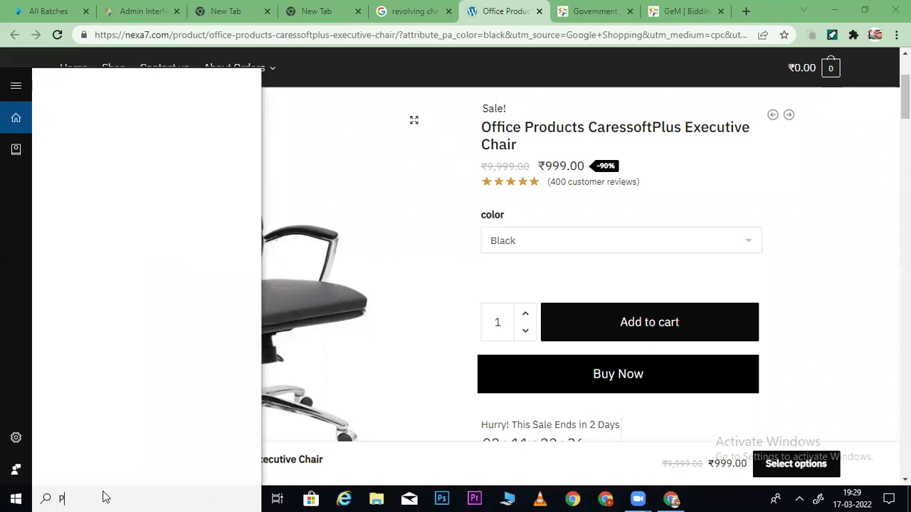
pyautogui.write('AINT')
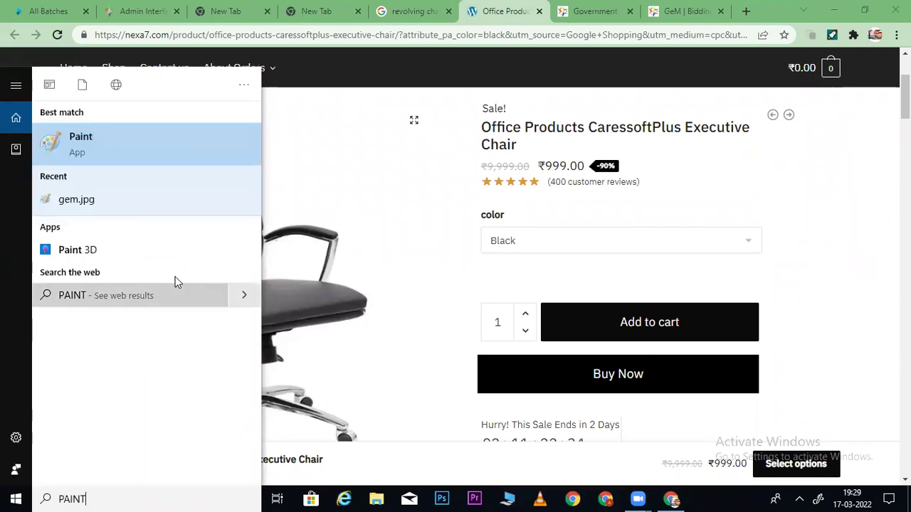
pyautogui.click(72, 140)
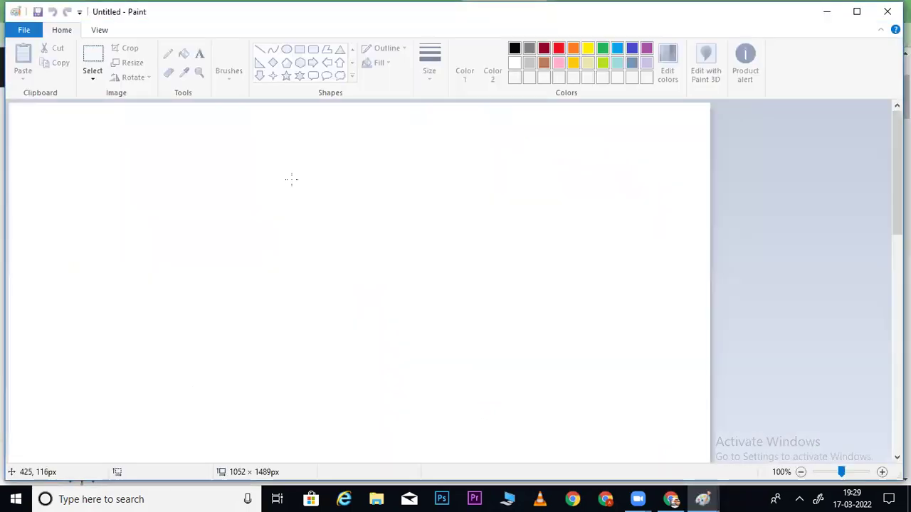
pyautogui.hotkey('ctrl', 'v')
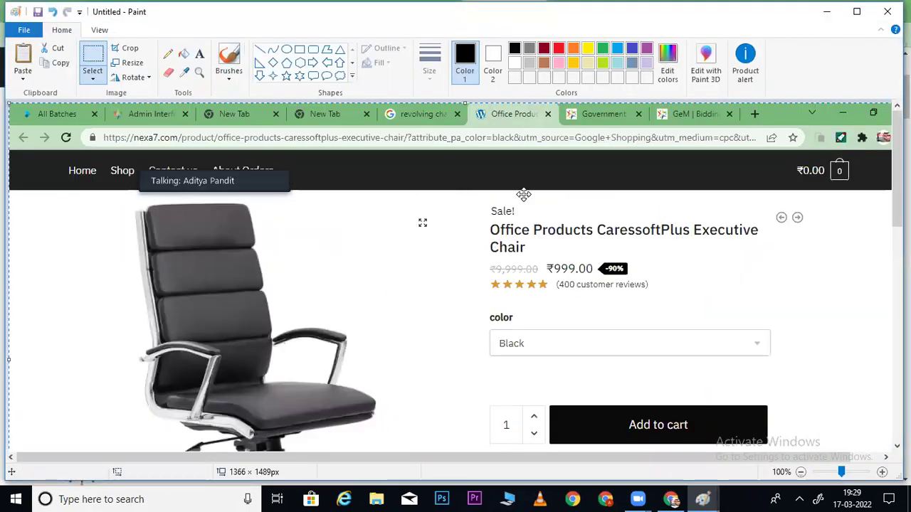
# Crop the screenshot to about 1323 × 535 px, keeping the chair image, product title and prices
pyautogui.click(801, 472)
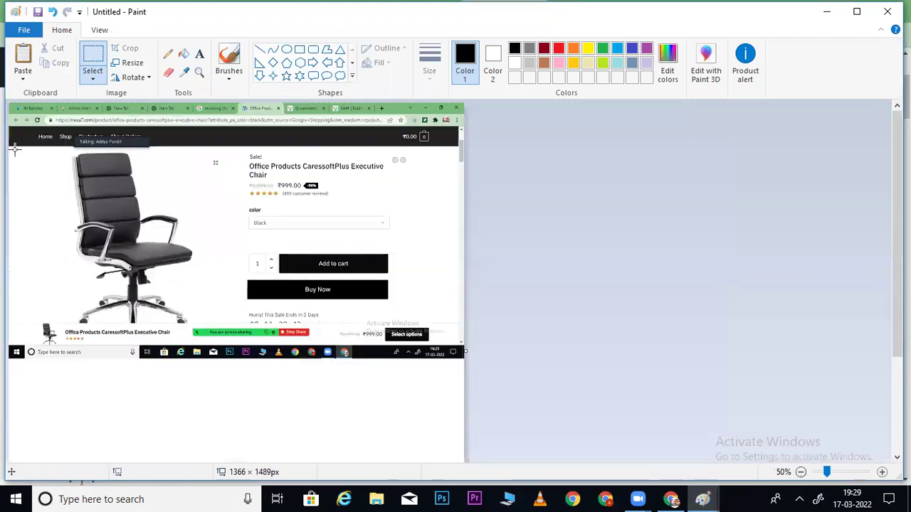
pyautogui.moveTo(12, 148)
pyautogui.mouseDown()
pyautogui.moveTo(165, 207)
pyautogui.moveTo(370, 249)
pyautogui.moveTo(477, 304)
pyautogui.moveTo(476, 321)
pyautogui.moveTo(450, 325)
pyautogui.mouseUp()
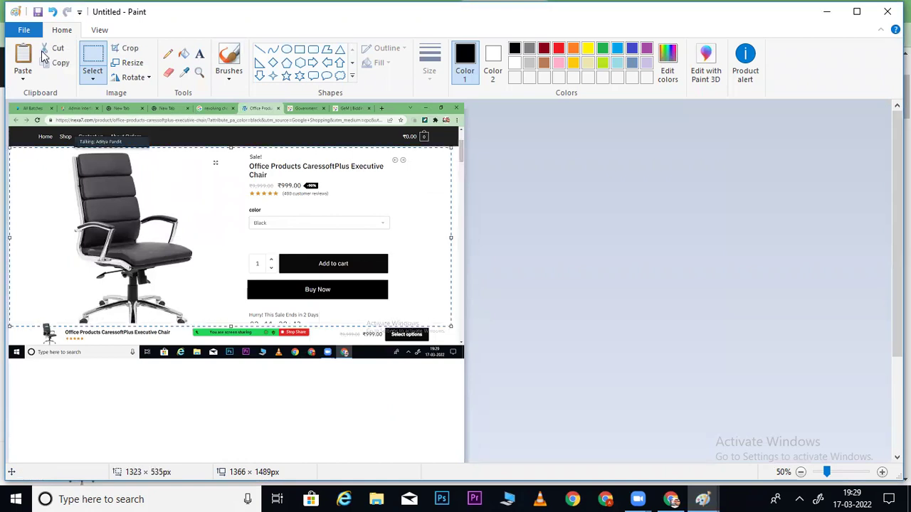
pyautogui.hotkey('ctrl', 'shift', 'x')
# Start saving the cropped picture as a JPEG, with a new folder on the Desktop as its location
pyautogui.click(25, 32)
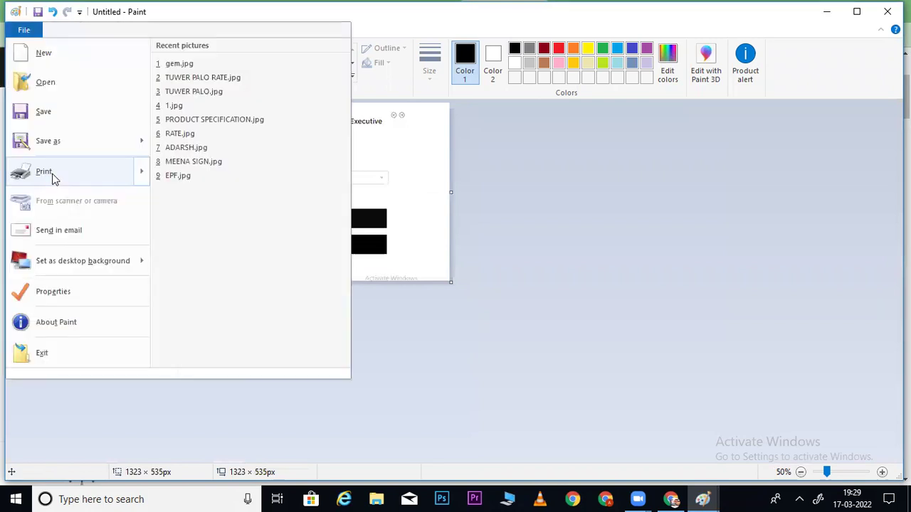
pyautogui.moveTo(53, 140)
pyautogui.click(216, 112)
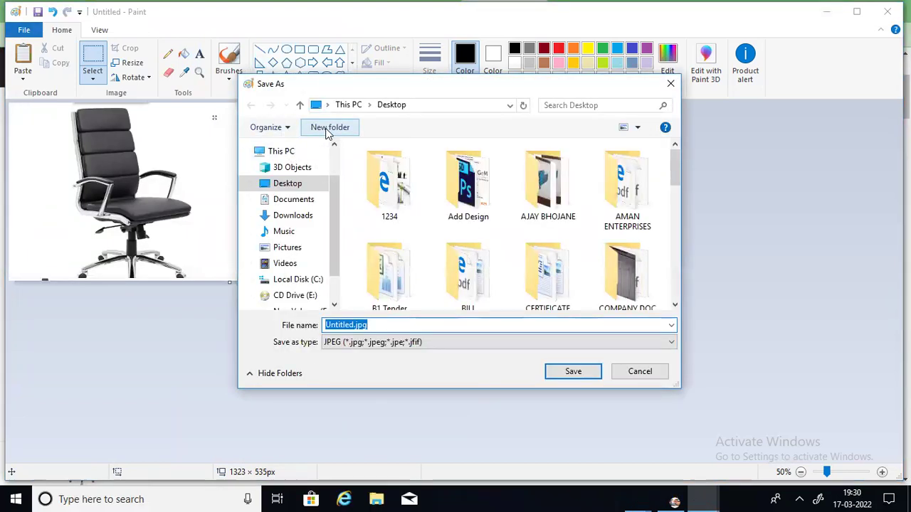
pyautogui.click(329, 131)
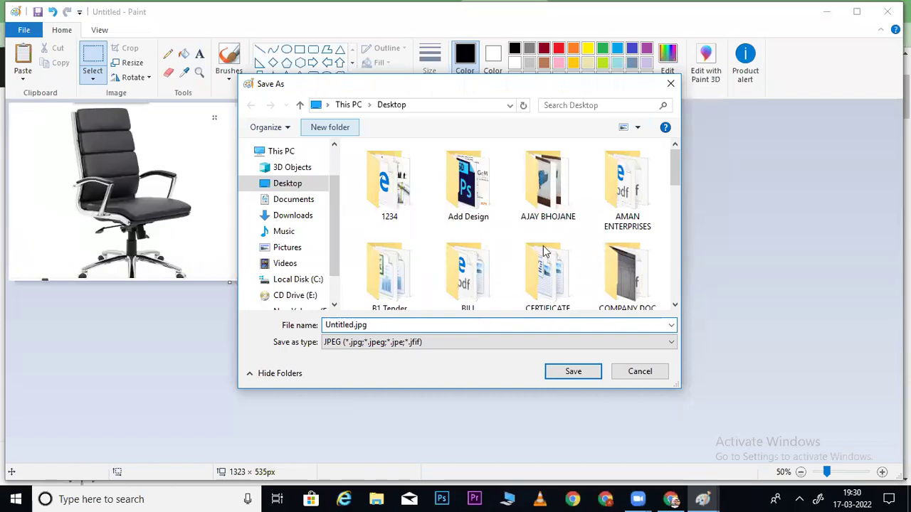
pyautogui.click(471, 247)
pyautogui.click(384, 263)
pyautogui.doubleClick(385, 263)
# Save the picture under the file name PRODUCT BROUCHER and minimise the Paint windows
pyautogui.click(389, 321)
pyautogui.write('PRODUCT')
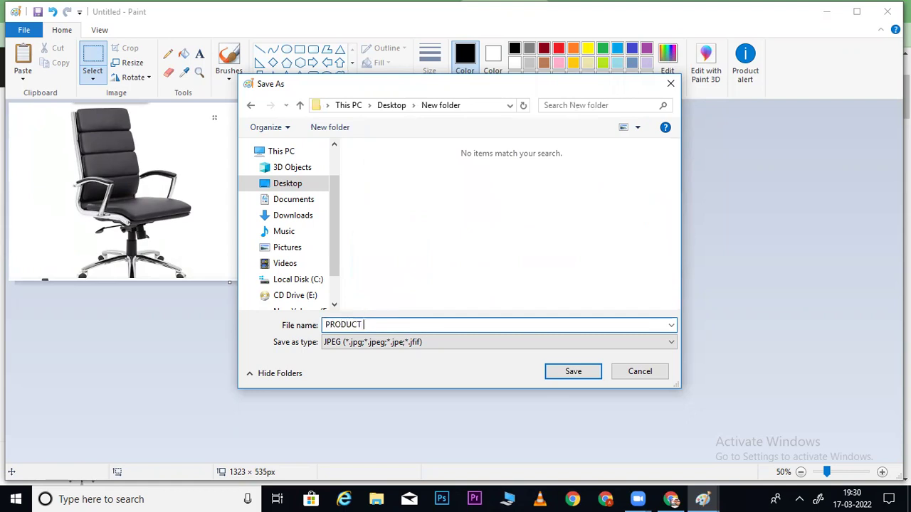
pyautogui.write(' BROUCHER')
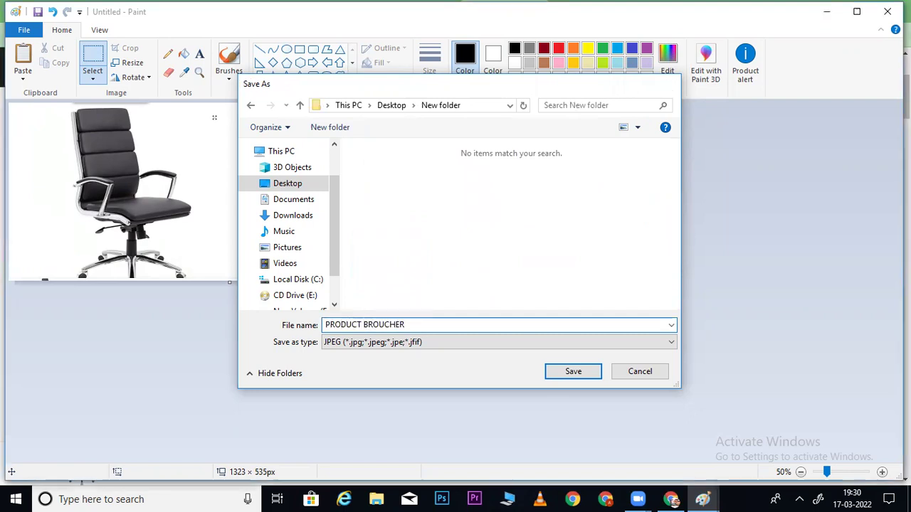
pyautogui.press('Return')
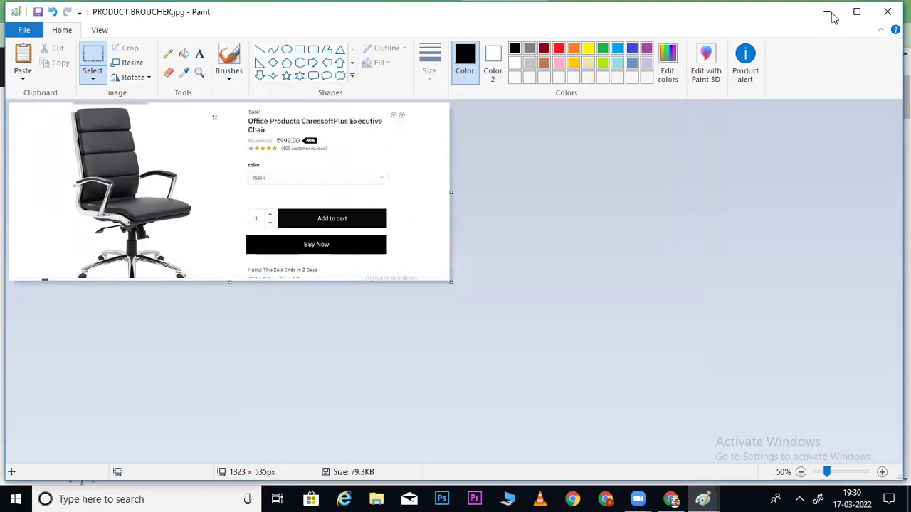
pyautogui.click(829, 14)
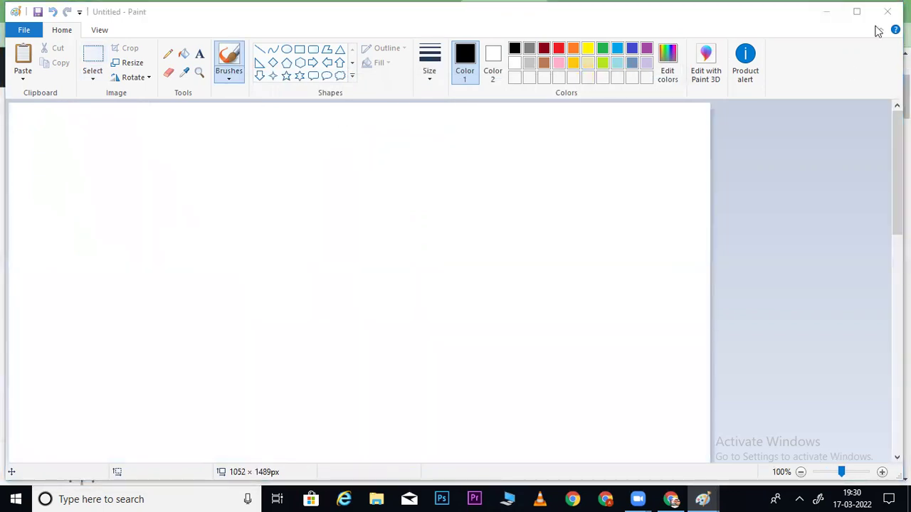
pyautogui.click(825, 13)
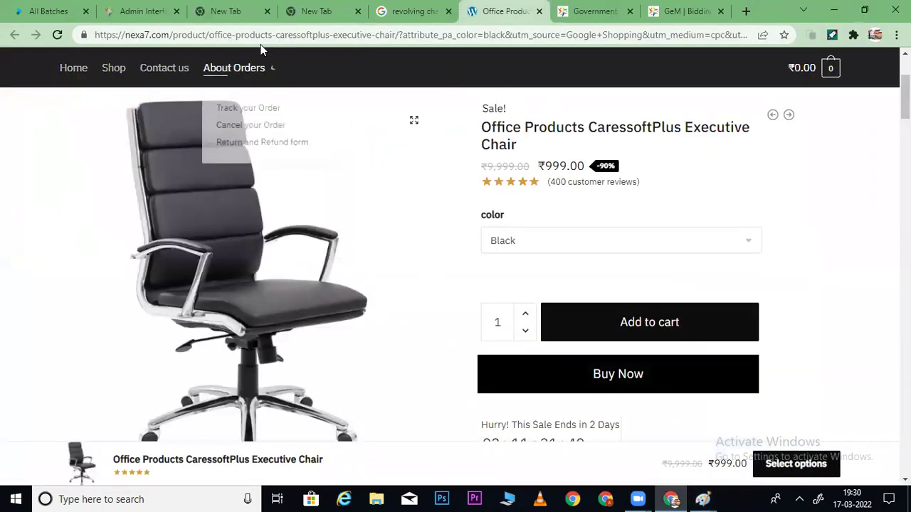
# Return to the GeM catalogue form and upload PRODUCT BROUCHER.jpg from the Desktop's New folder as the Product Brochure MRP document
pyautogui.click(149, 13)
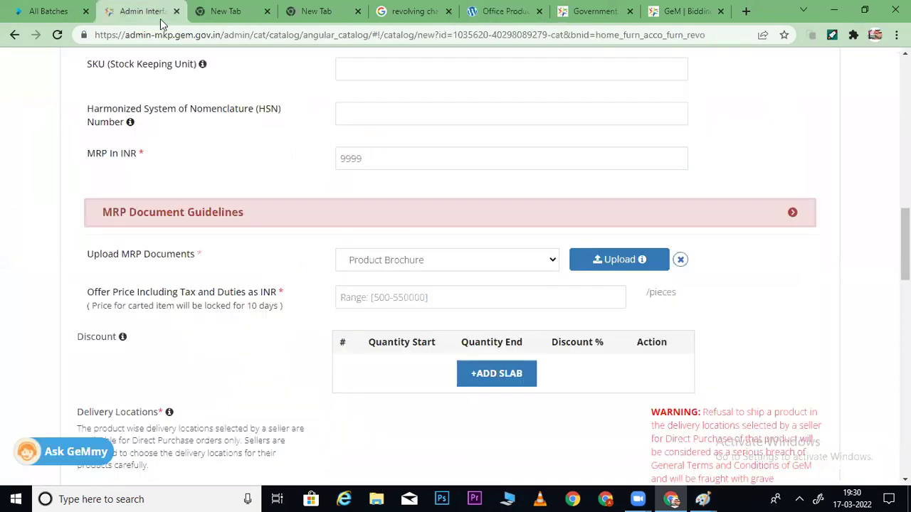
pyautogui.click(615, 269)
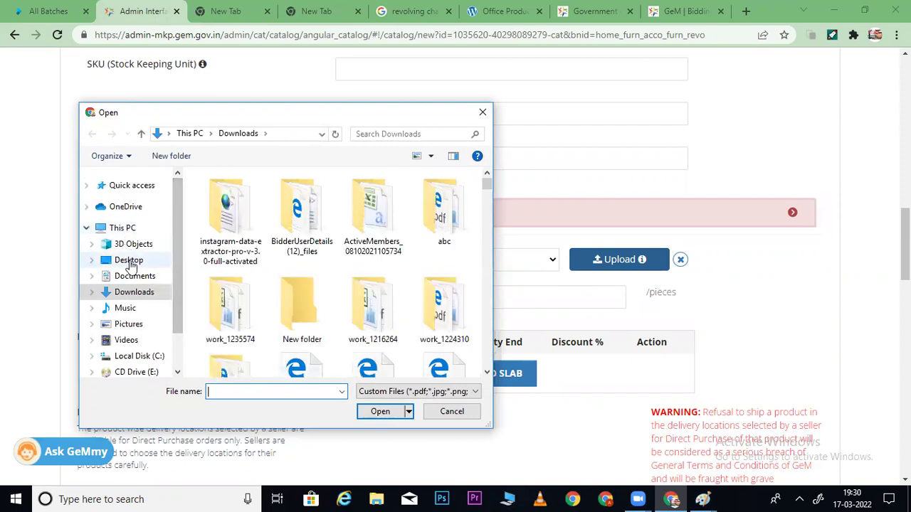
pyautogui.click(128, 259)
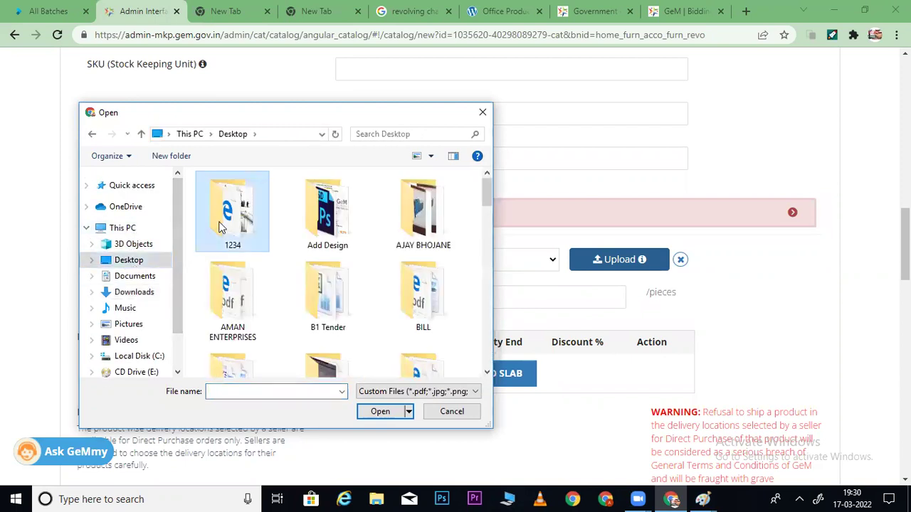
pyautogui.scroll(-5, 219, 226)
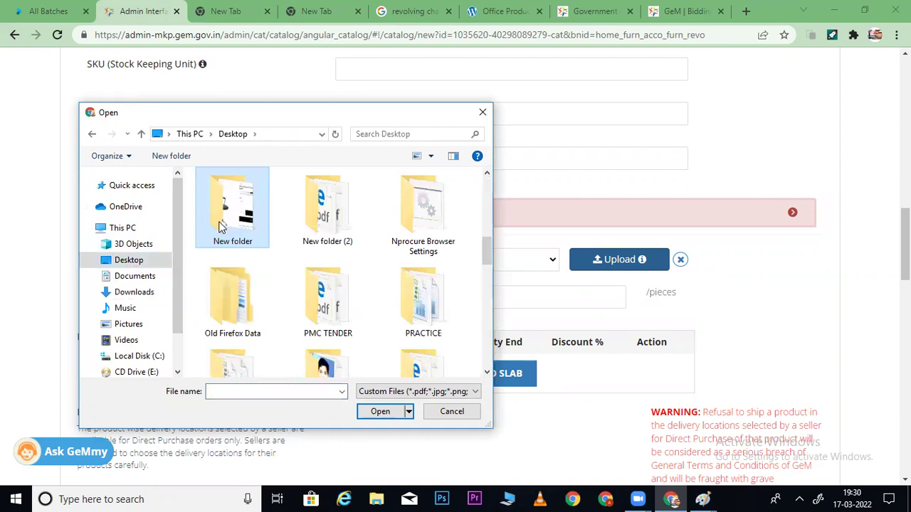
pyautogui.doubleClick(219, 226)
pyautogui.doubleClick(232, 209)
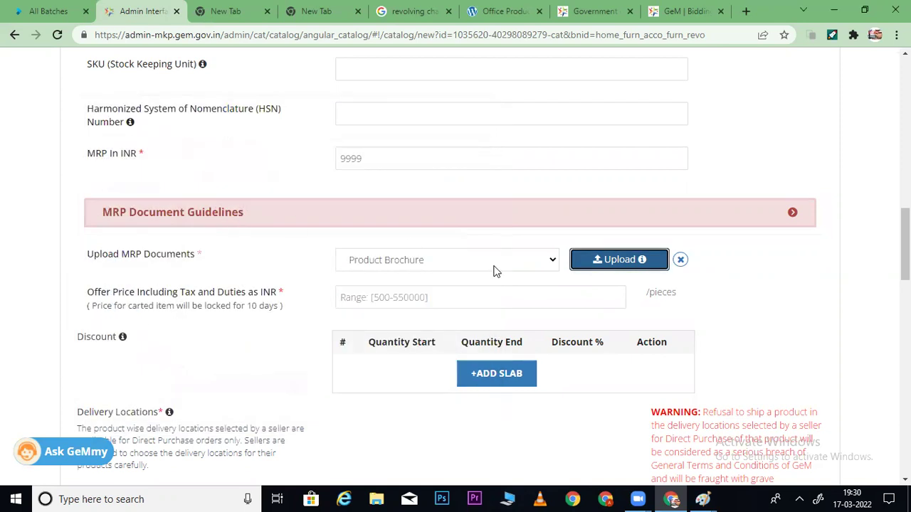
pyautogui.click(575, 266)
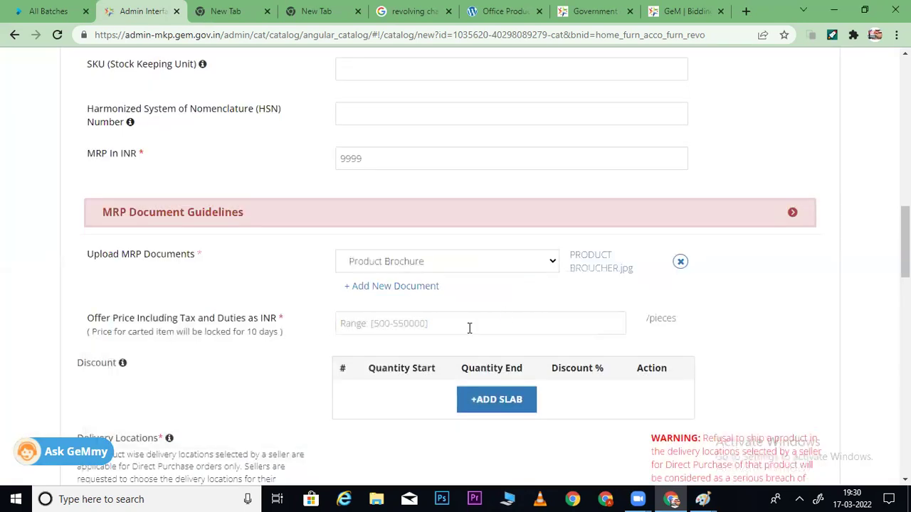
# Set the Offer Price Including Tax and Duties to 5500 INR per piece
pyautogui.click(395, 326)
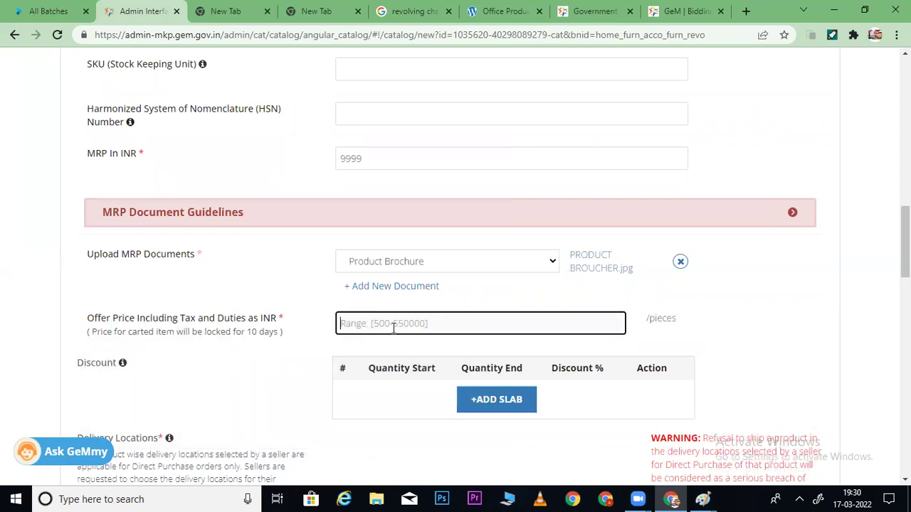
pyautogui.write('5500')
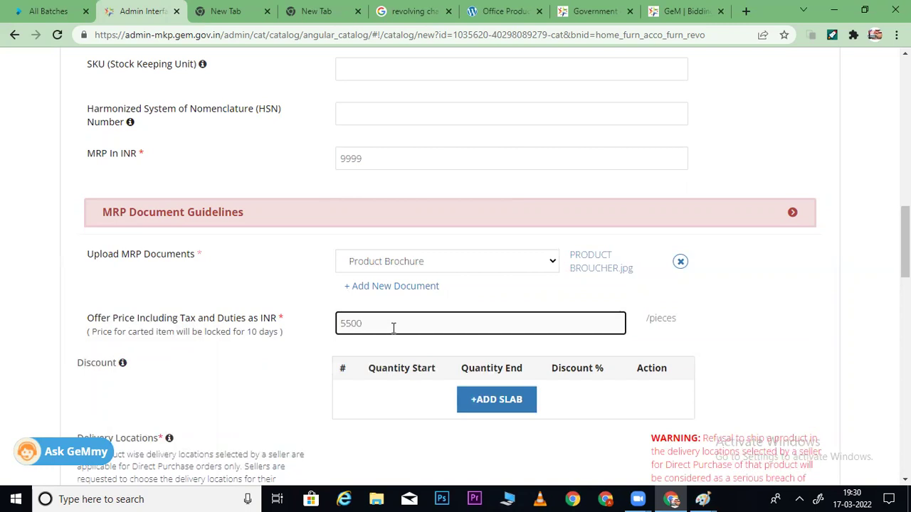
pyautogui.click(750, 319)
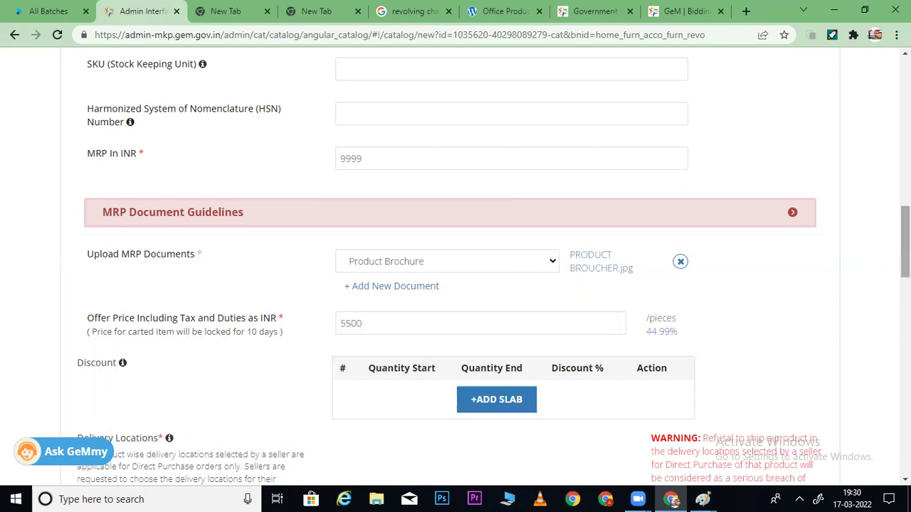
# Change the Offer Price Including Tax and Duties to 8000 INR per piece
pyautogui.moveTo(905, 242); pyautogui.dragTo(905, 247)
pyautogui.moveTo(362, 120); pyautogui.dragTo(311, 124)
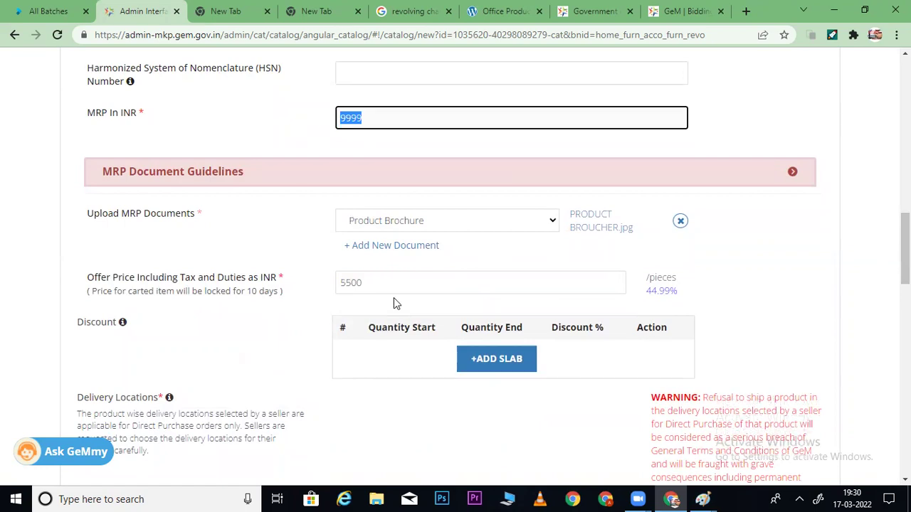
pyautogui.moveTo(367, 282); pyautogui.dragTo(306, 287)
pyautogui.write('8000')
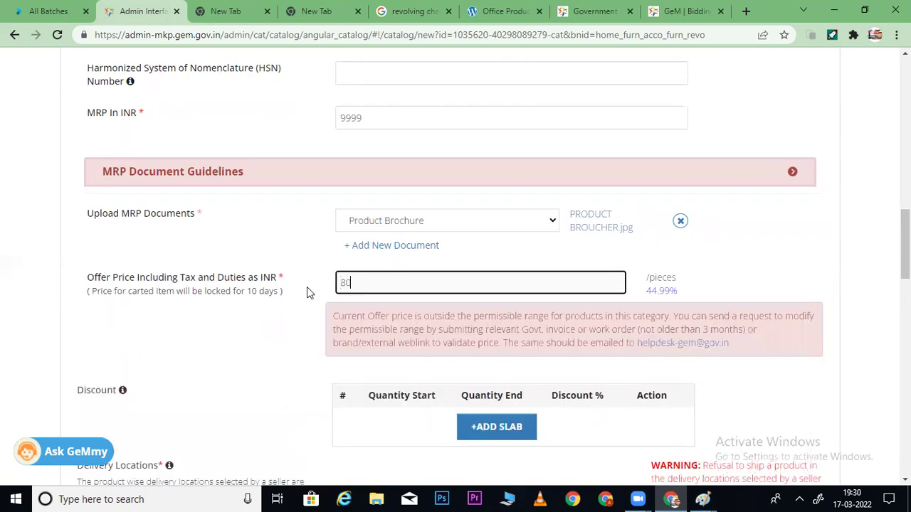
pyautogui.click(754, 280)
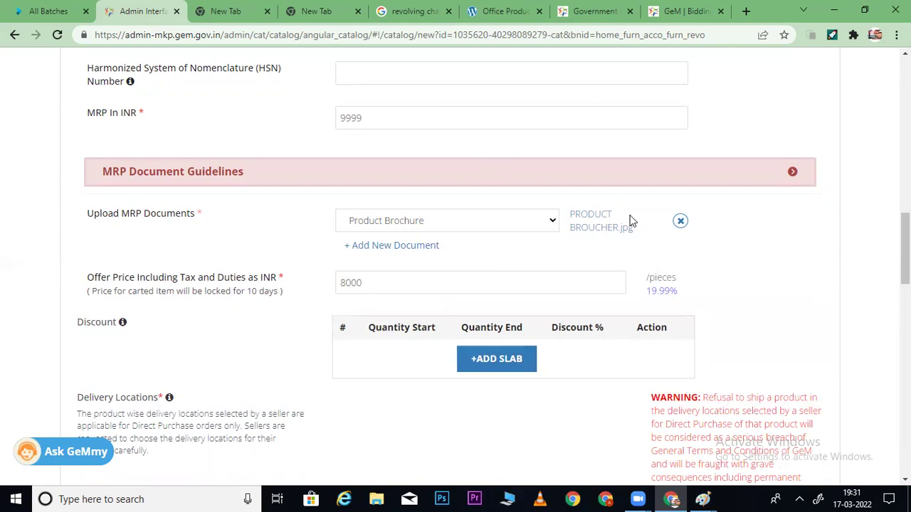
# Add Maharashtra in the West zone as the state for the Delivery Locations
pyautogui.scroll(-1, 857, 248)
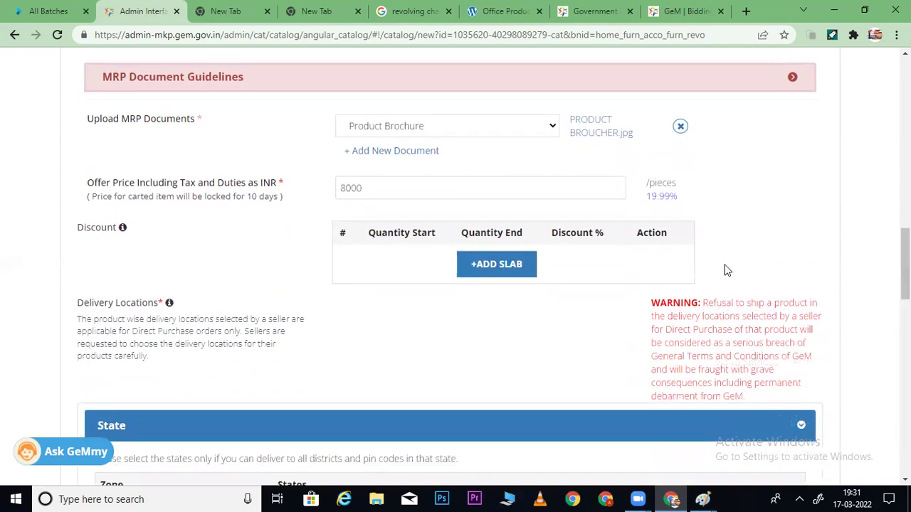
pyautogui.scroll(-5, 541, 270)
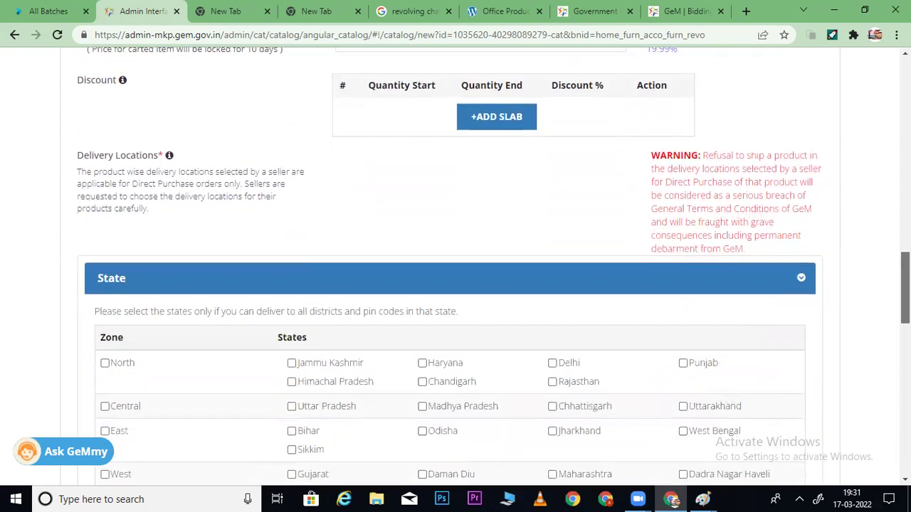
pyautogui.click(552, 212)
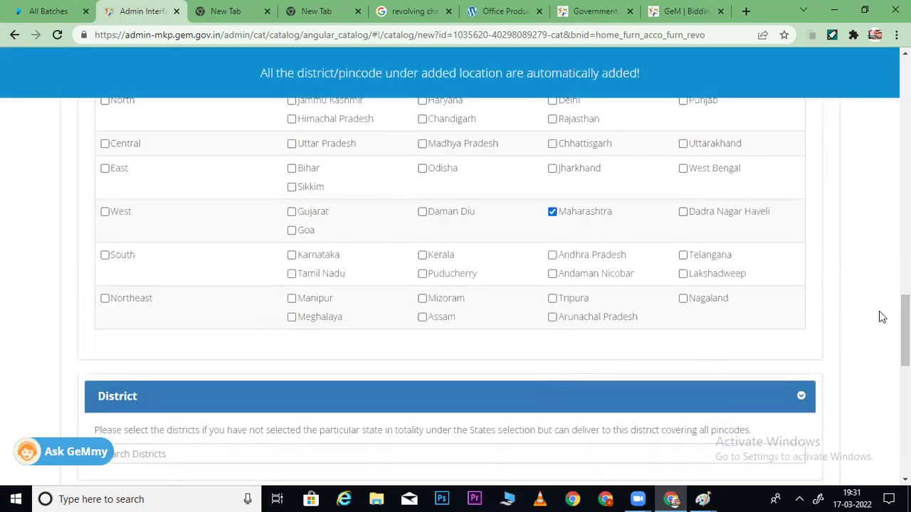
# Set the current stock to 10, the Minimum Quantity Per Consignee to 5 and the Lead Time for Direct Purchase to 45
pyautogui.scroll(-5, 458, 281)
pyautogui.click(405, 292)
pyautogui.write('10')
pyautogui.press('Tab')
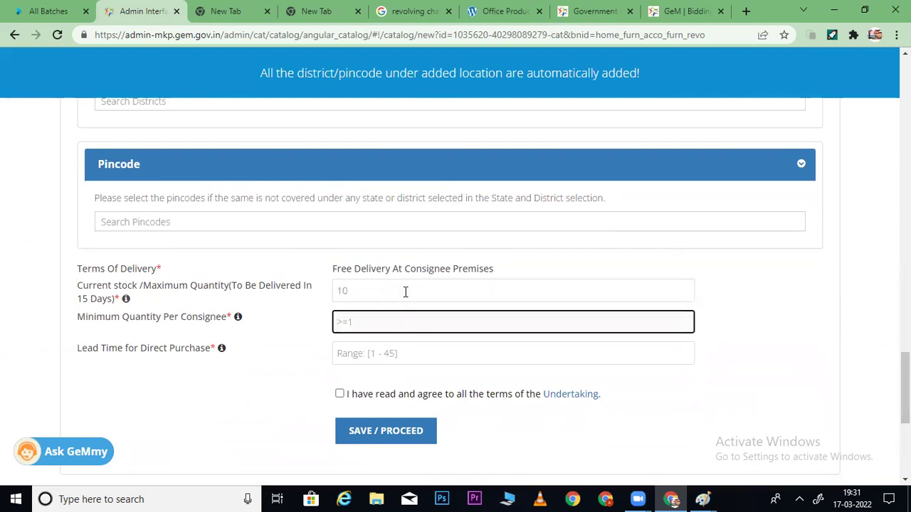
pyautogui.press('Tab')
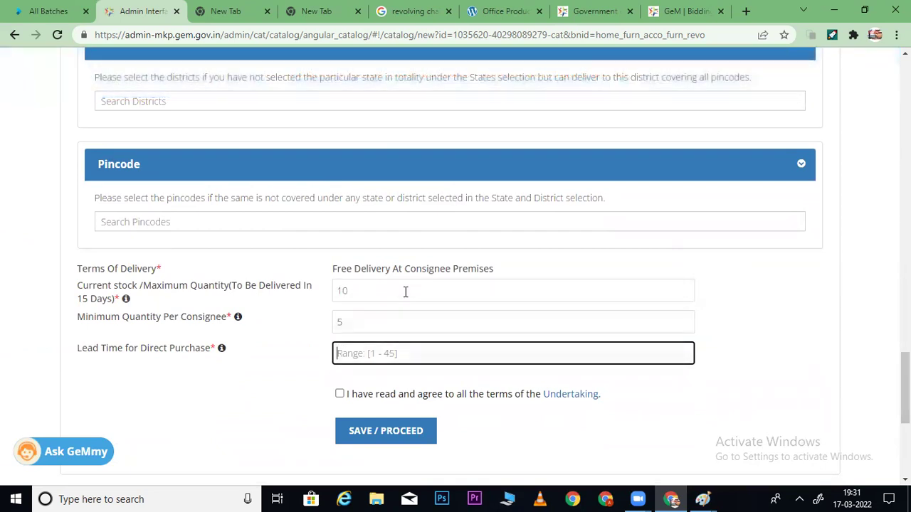
pyautogui.write('45')
# Agree to the terms of the Undertaking and save the offering details to proceed to Product Specification
pyautogui.click(341, 396)
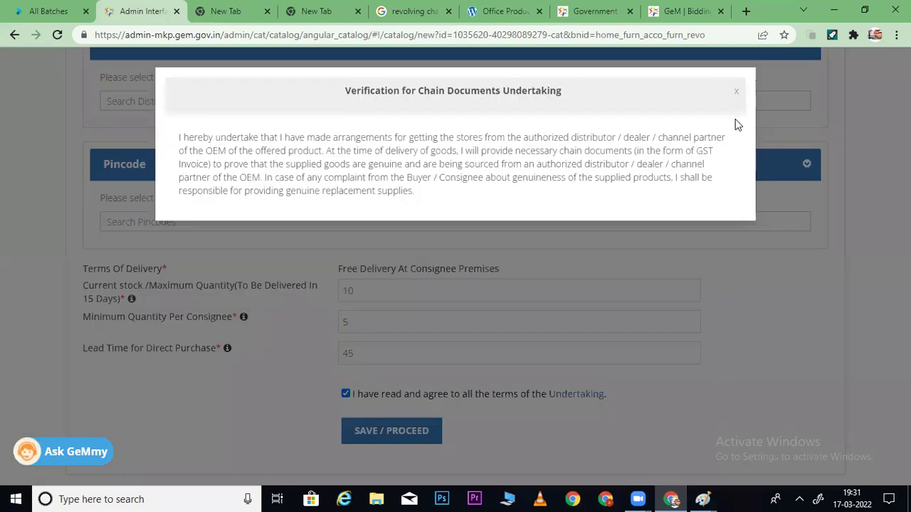
pyautogui.click(738, 91)
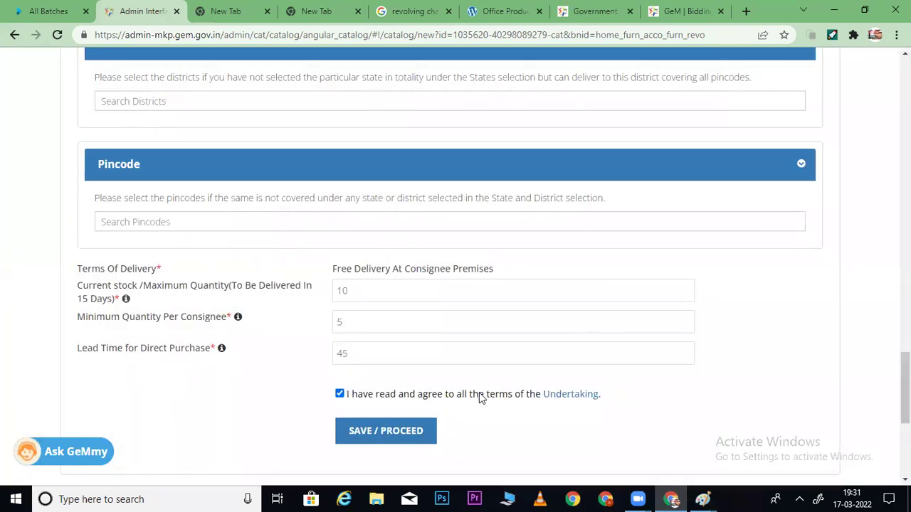
pyautogui.press('Return')
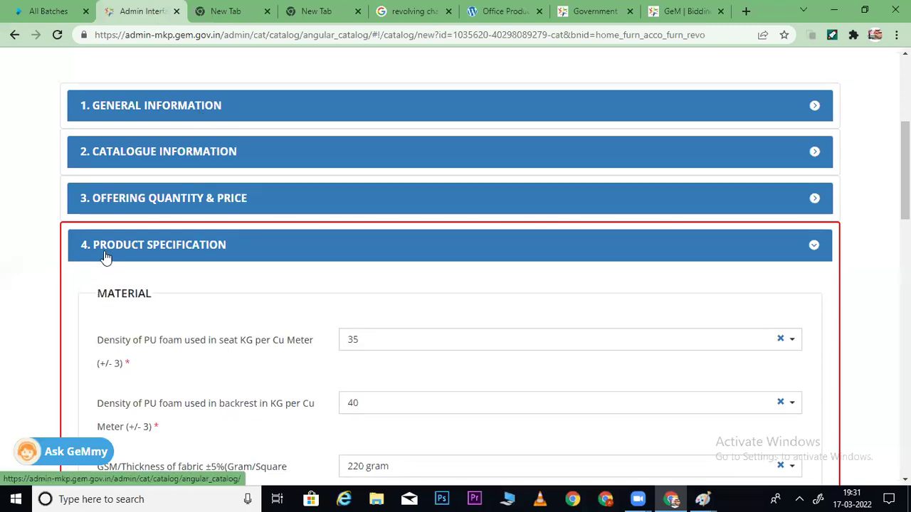
# Review the General Information section and the Material, General and Dimension values of the chair's Product Specification
pyautogui.scroll(-1, 427, 271)
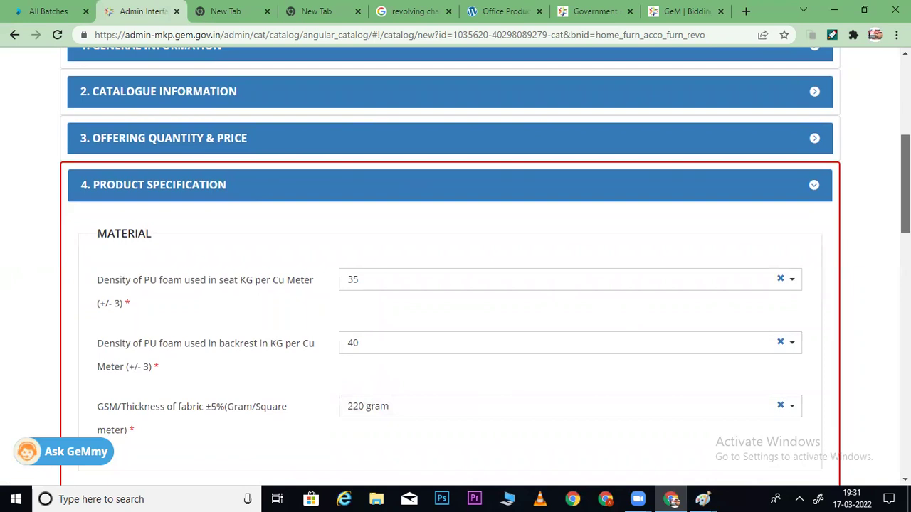
pyautogui.scroll(1, 398, 104)
pyautogui.click(399, 105)
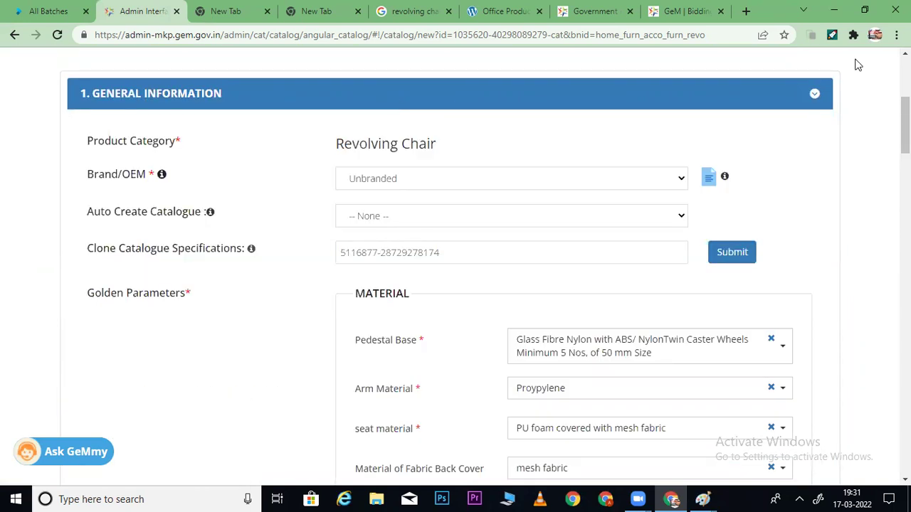
pyautogui.click(814, 93)
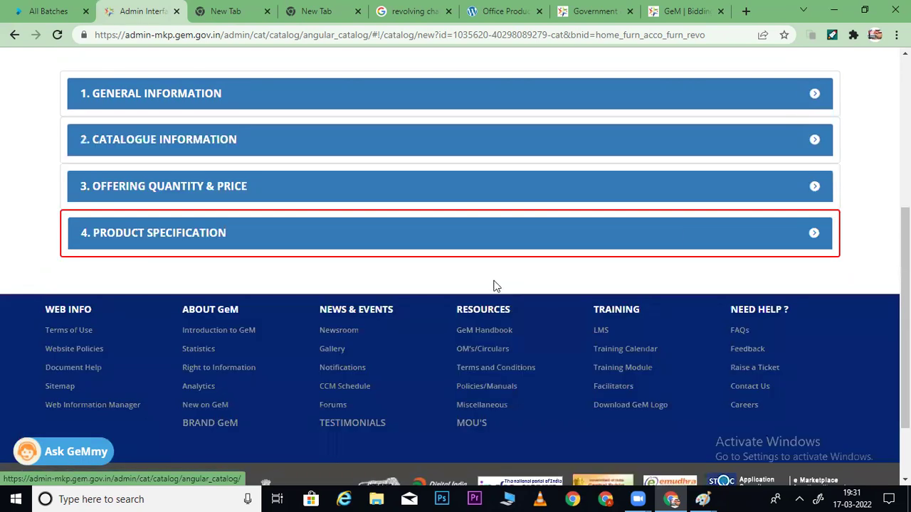
pyautogui.click(457, 241)
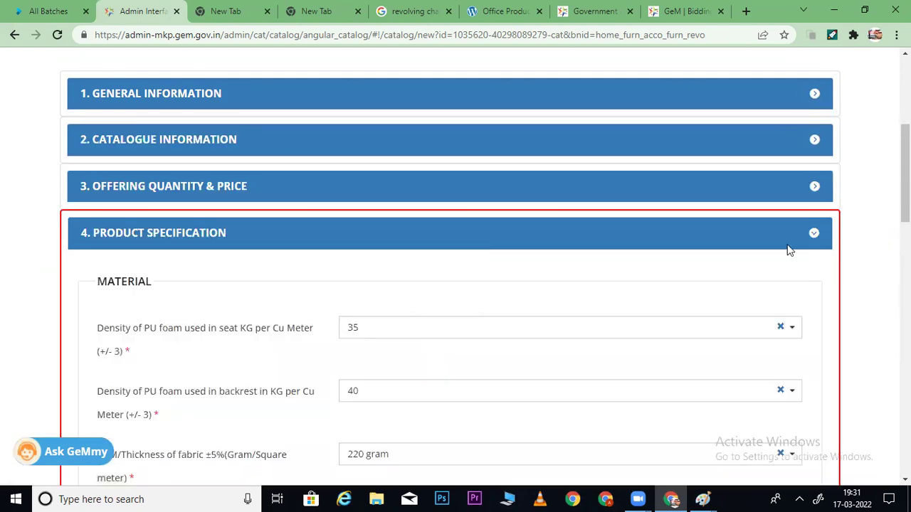
pyautogui.scroll(-1, 788, 249)
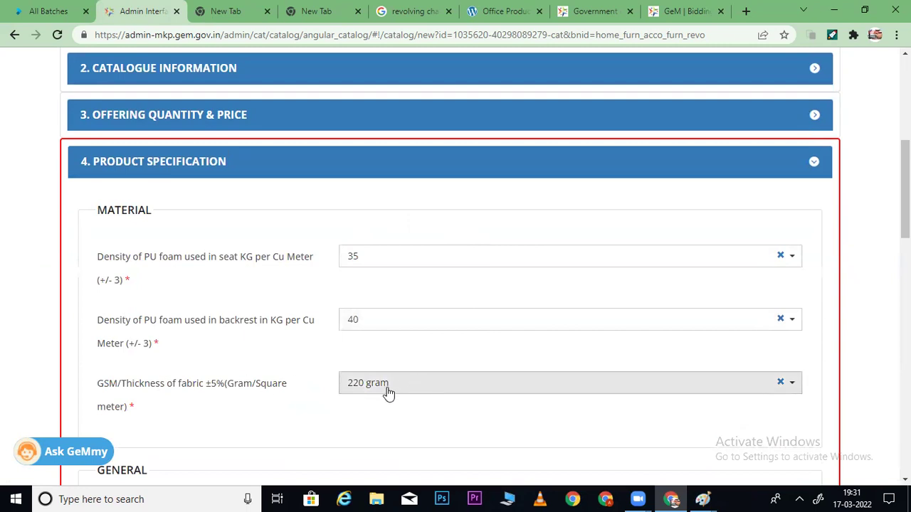
pyautogui.scroll(-6, 456, 285)
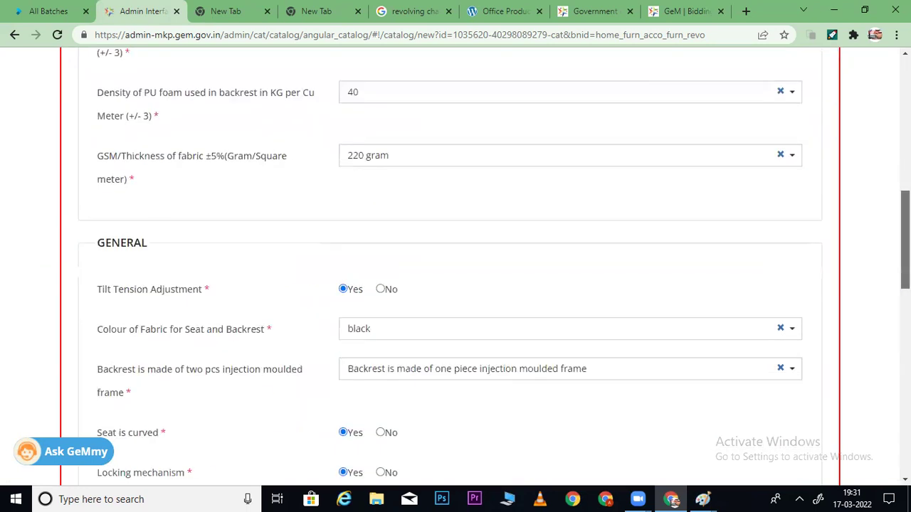
pyautogui.scroll(-4, 456, 285)
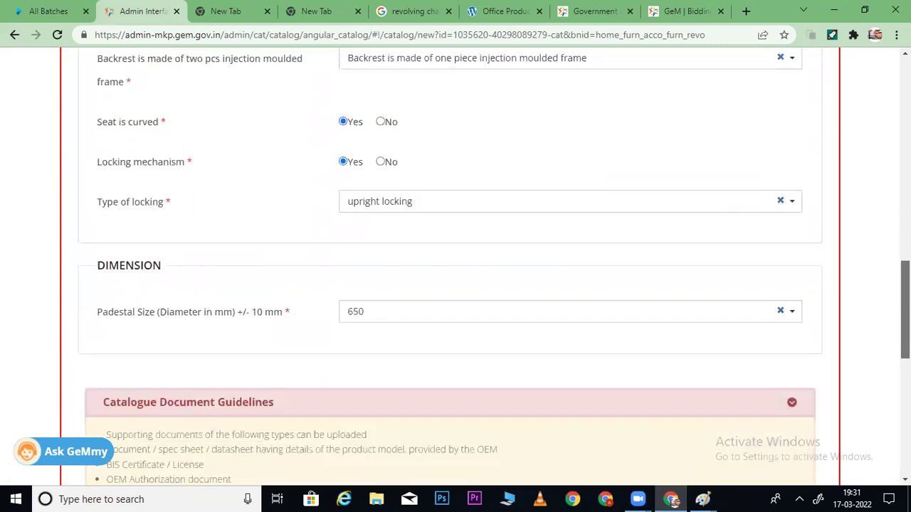
pyautogui.scroll(6, 384, 213)
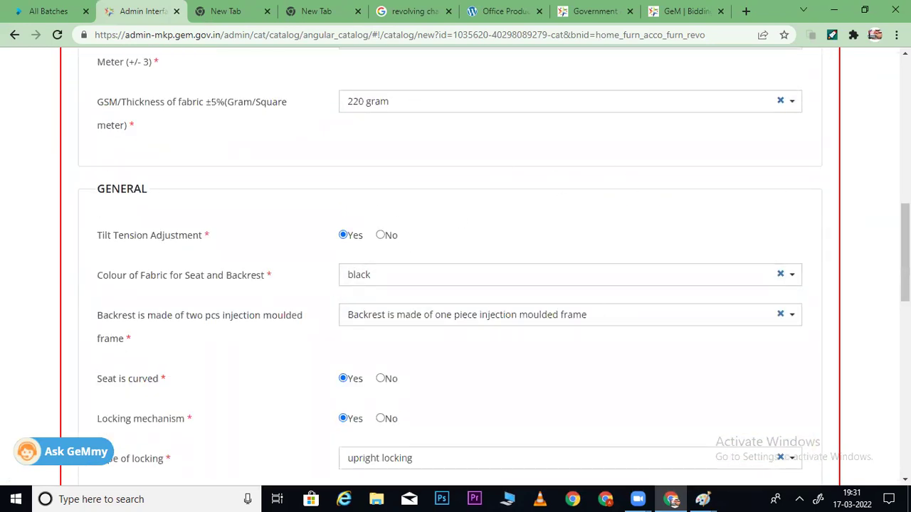
# Set the document type for the catalogue document upload in Product Specification to Any Other Documents
pyautogui.scroll(-8, 658, 300)
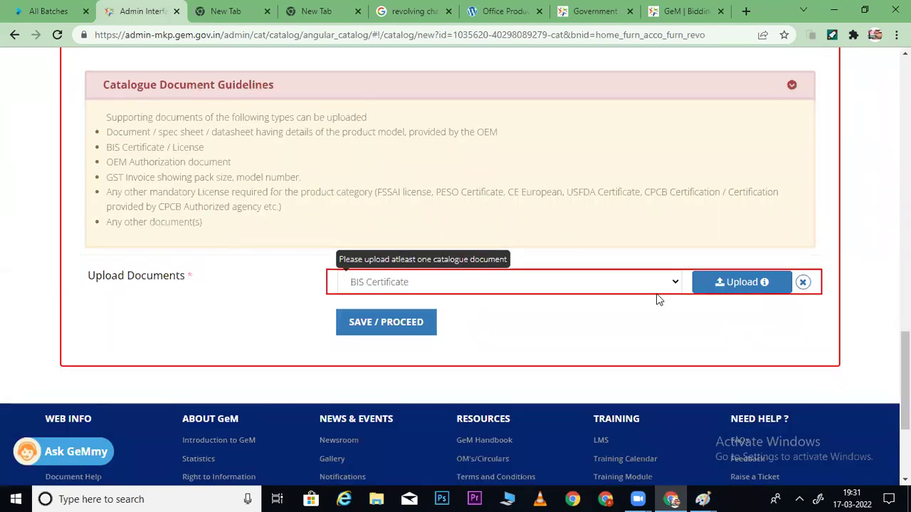
pyautogui.click(432, 284)
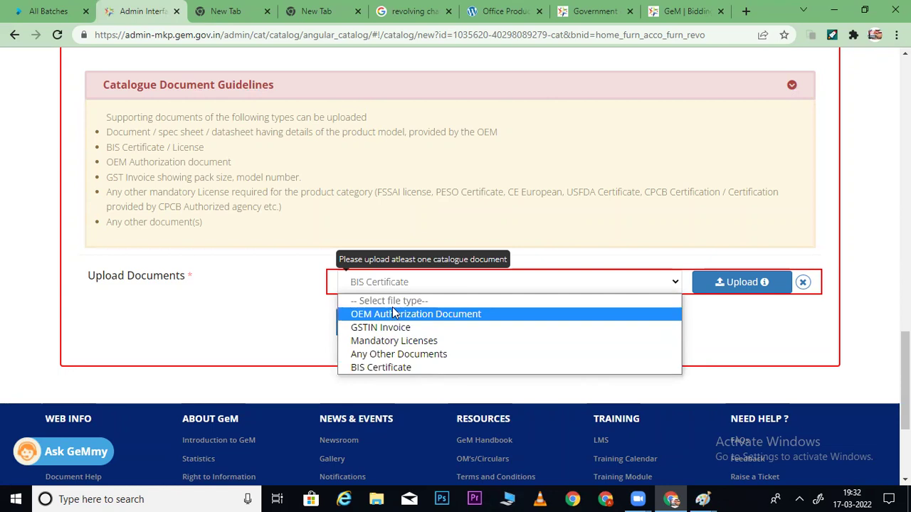
pyautogui.click(382, 354)
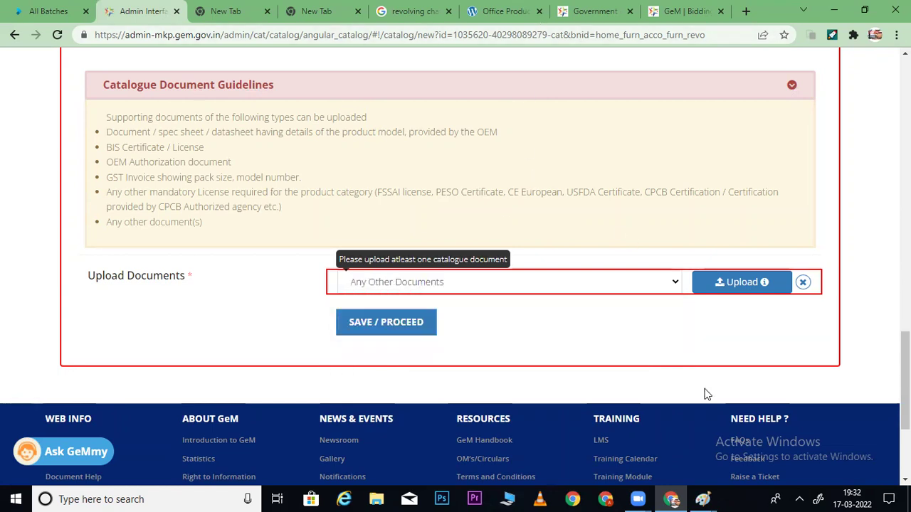
# Switch to Paint and erase the price and customer rating lines below the chair's title in PRODUCT BROUCHER.jpg
pyautogui.moveTo(703, 499)
pyautogui.click(756, 464)
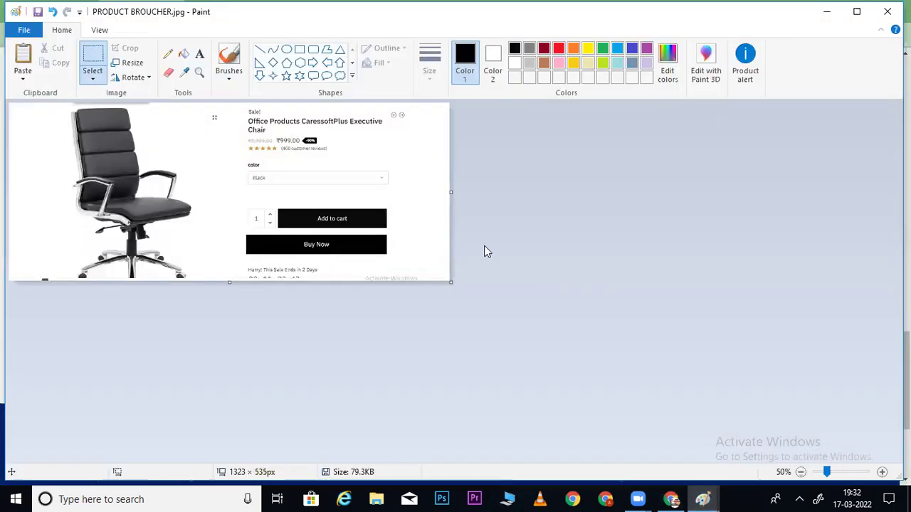
pyautogui.click(99, 62)
pyautogui.moveTo(245, 136); pyautogui.dragTo(329, 154)
pyautogui.press('Delete')
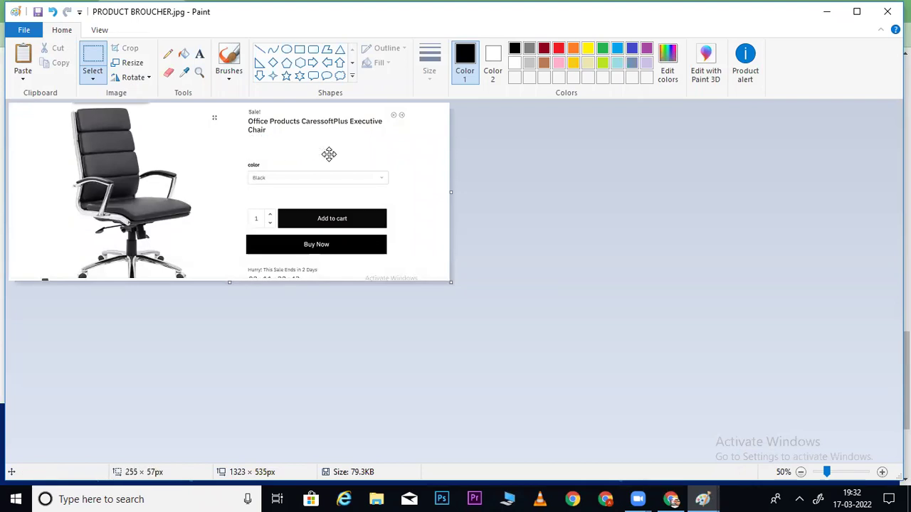
# Save the edited picture as a separate JPEG named PRODUCT SPECIFICATION in the same folder
pyautogui.click(24, 30)
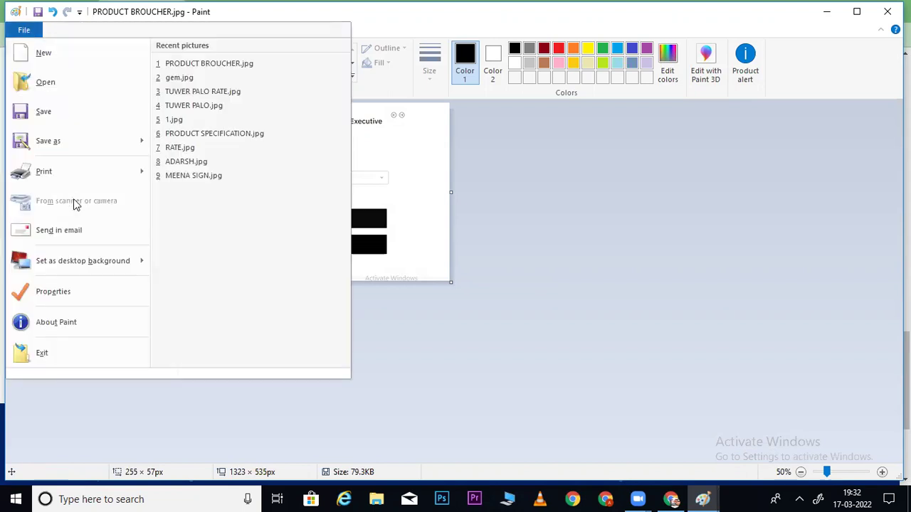
pyautogui.moveTo(56, 137)
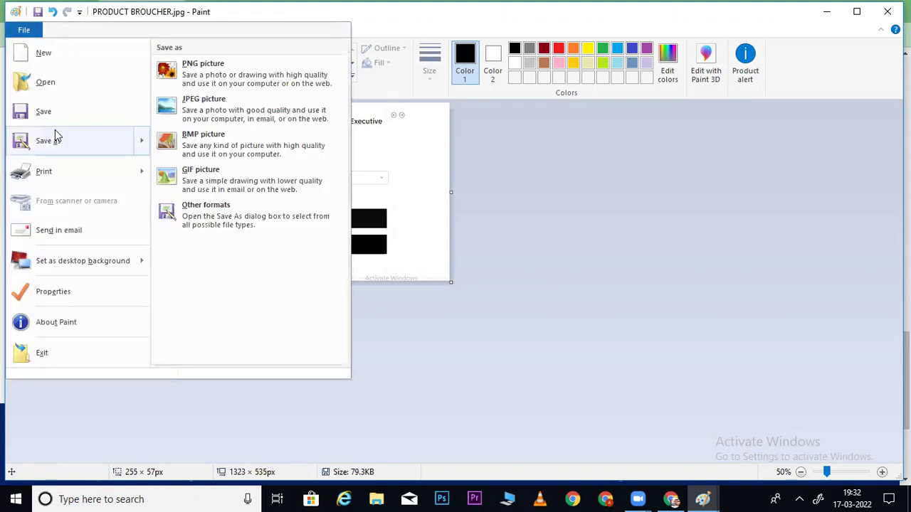
pyautogui.click(241, 112)
pyautogui.moveTo(437, 325); pyautogui.dragTo(356, 325)
pyautogui.press('BackSpace')
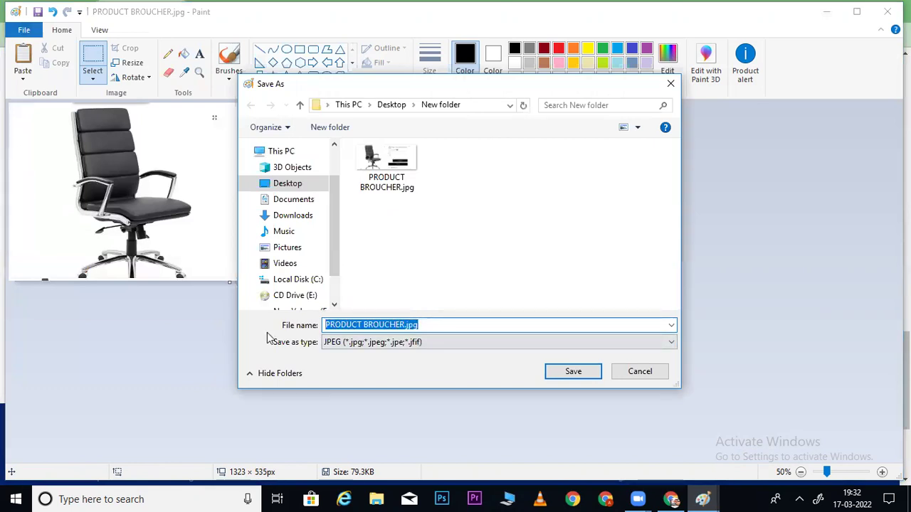
pyautogui.write('PR')
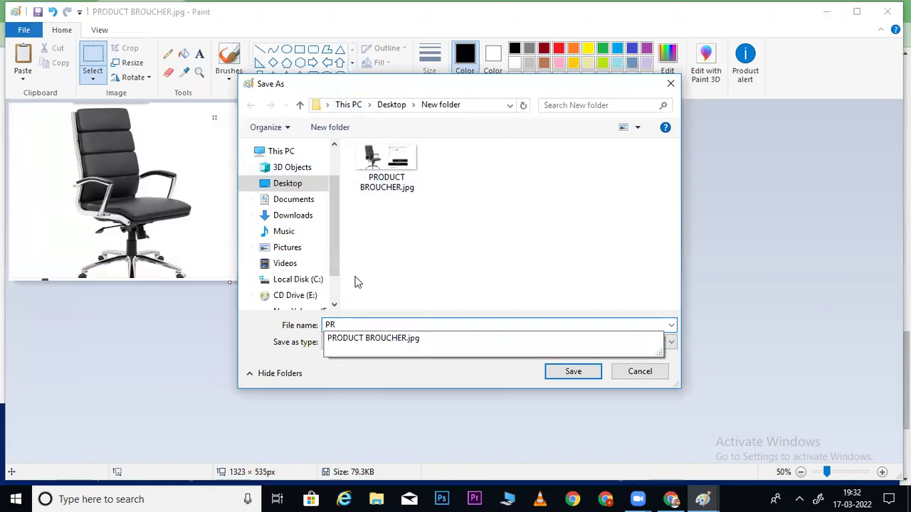
pyautogui.click(360, 340)
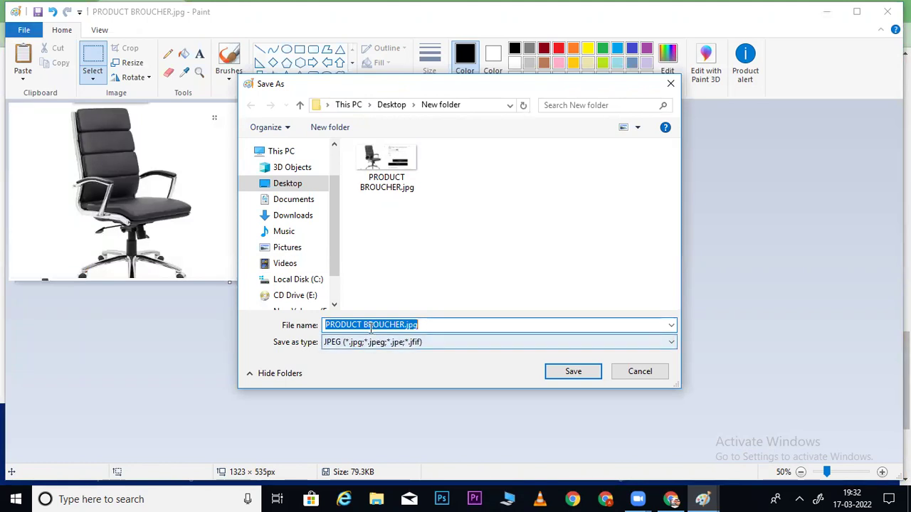
pyautogui.click(364, 325)
pyautogui.moveTo(363, 324); pyautogui.dragTo(452, 325)
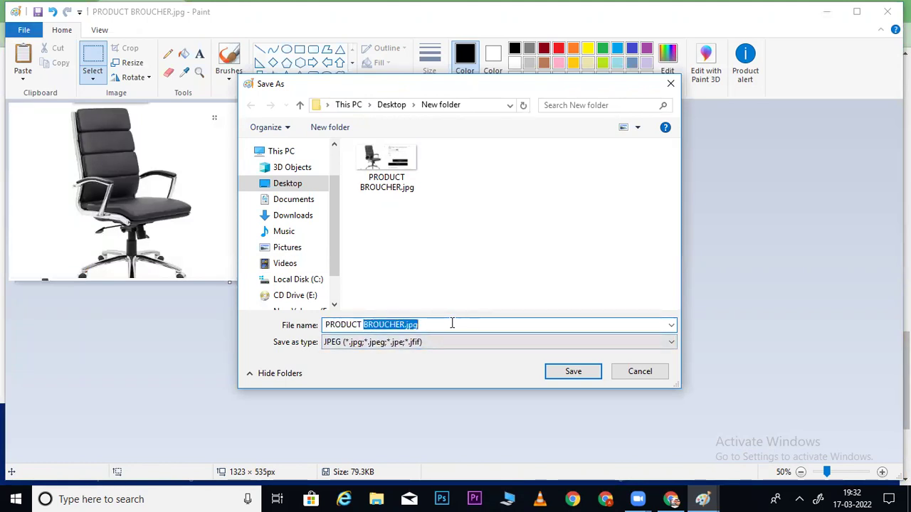
pyautogui.write('SPECIFICATION')
pyautogui.press('Return')
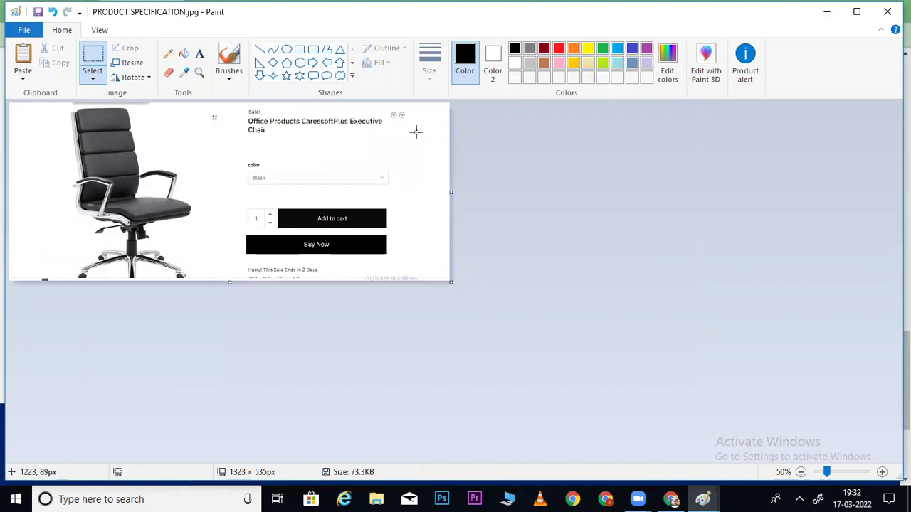
# Return to the GeM catalogue, upload PRODUCT SPECIFICATION.jpg as the supporting document, and save the Product Specification to proceed
pyautogui.click(828, 13)
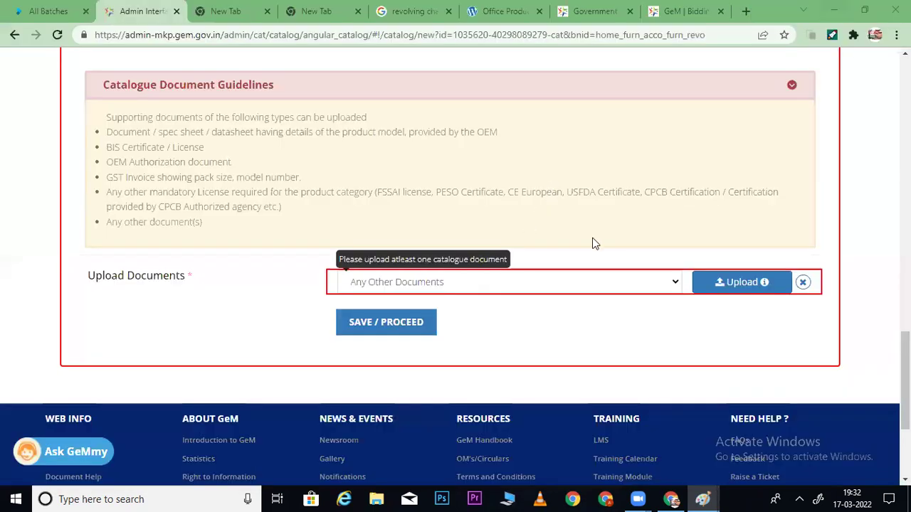
pyautogui.click(733, 281)
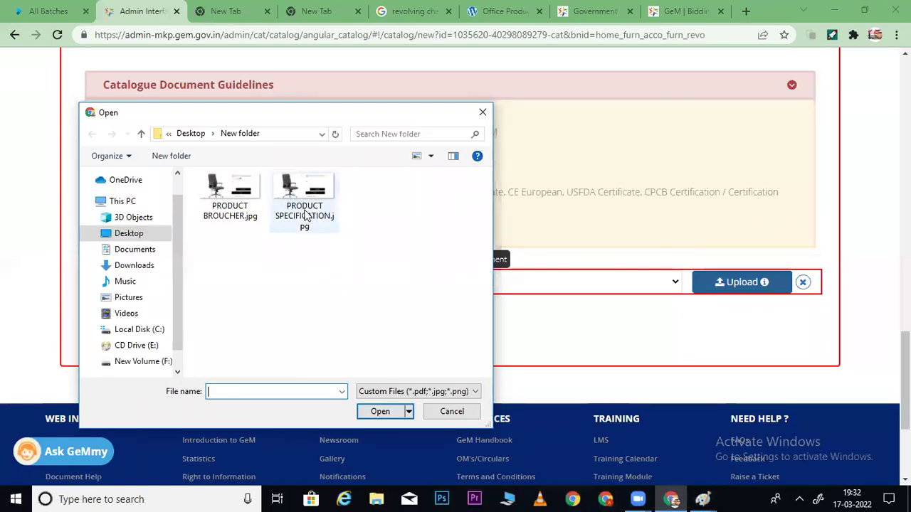
pyautogui.doubleClick(306, 205)
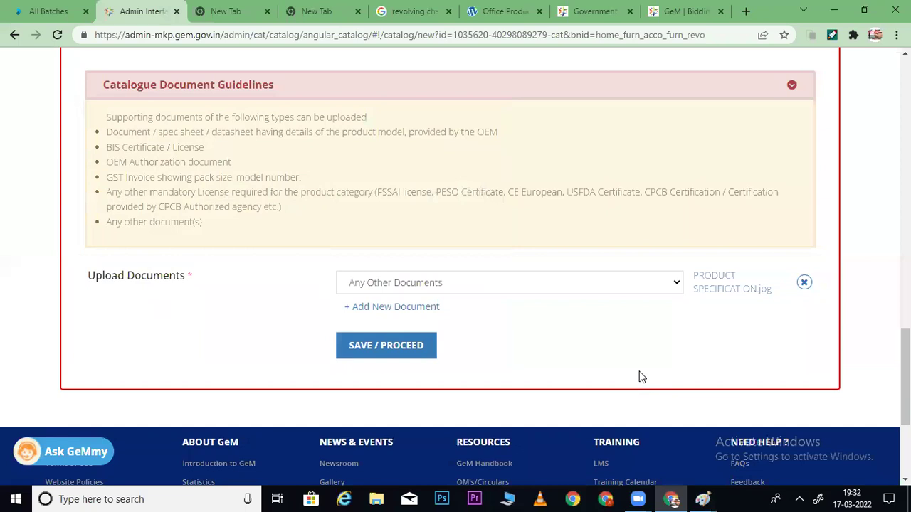
pyautogui.click(387, 345)
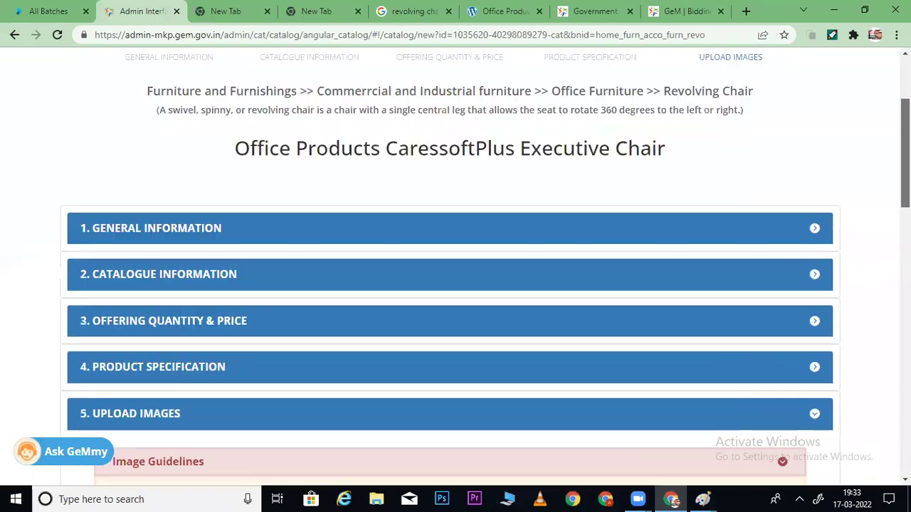
# Switch to Paint and crop the product picture to just the chair, about 437 × 521 px
pyautogui.moveTo(905, 107); pyautogui.dragTo(906, 212)
pyautogui.scroll(-3, 761, 399)
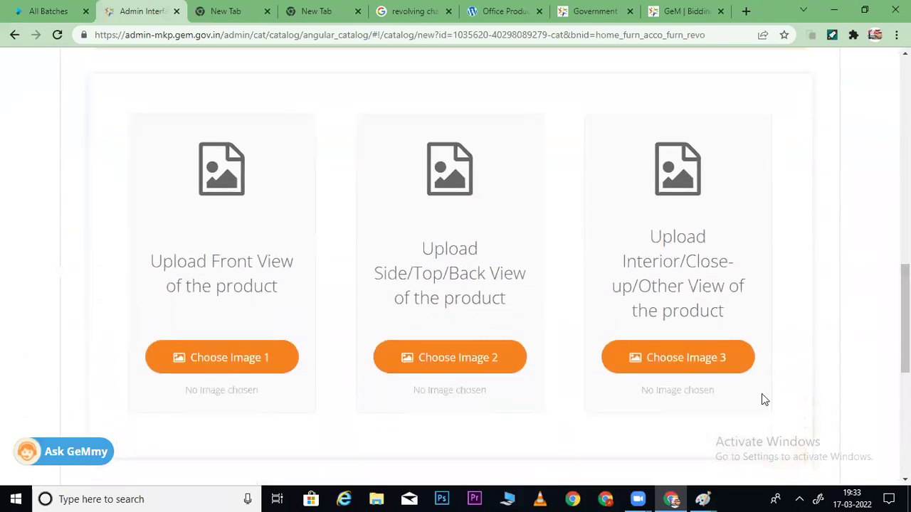
pyautogui.moveTo(704, 499)
pyautogui.click(767, 464)
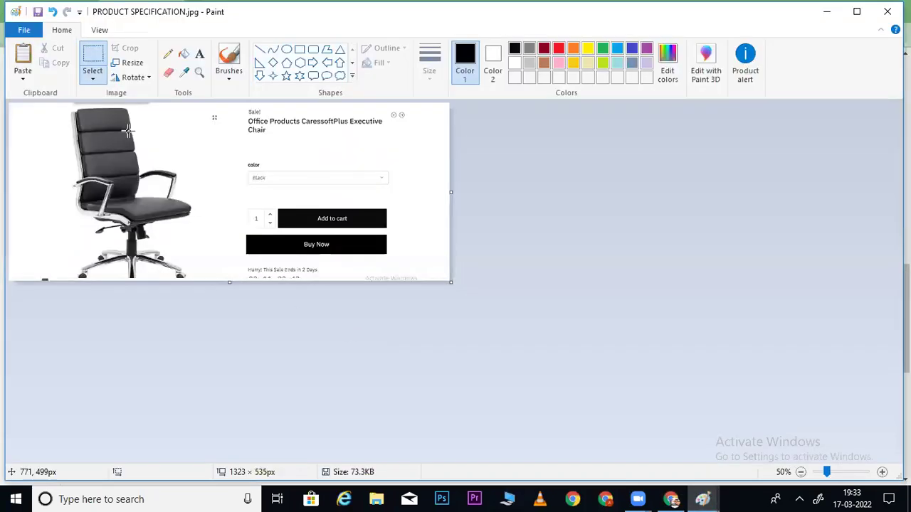
pyautogui.moveTo(48, 105)
pyautogui.mouseDown()
pyautogui.moveTo(209, 273)
pyautogui.moveTo(193, 279)
pyautogui.mouseUp()
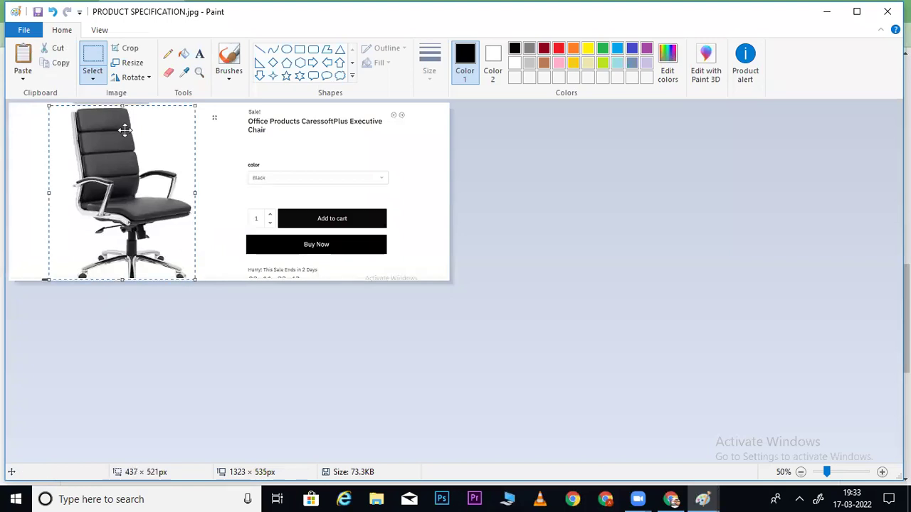
pyautogui.click(116, 51)
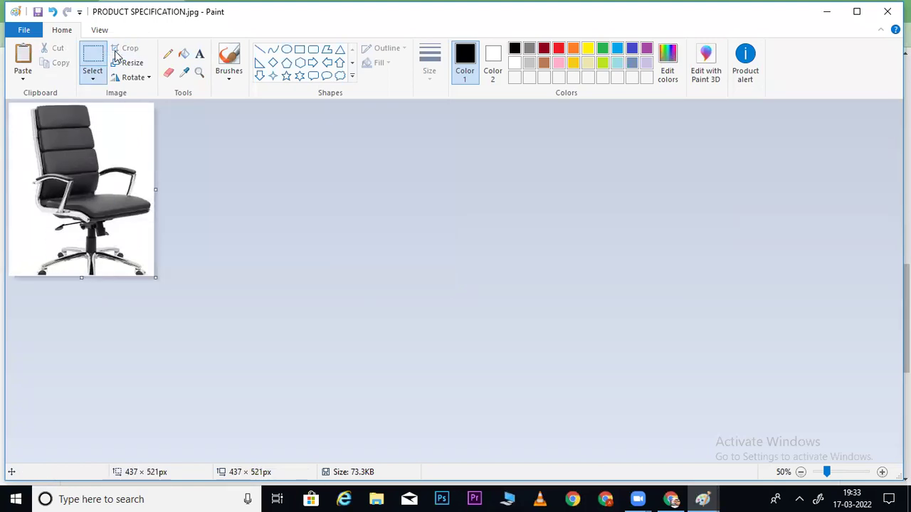
# Save the cropped chair picture as a JPEG named 1 in the same folder
pyautogui.click(30, 33)
pyautogui.moveTo(34, 142)
pyautogui.click(223, 119)
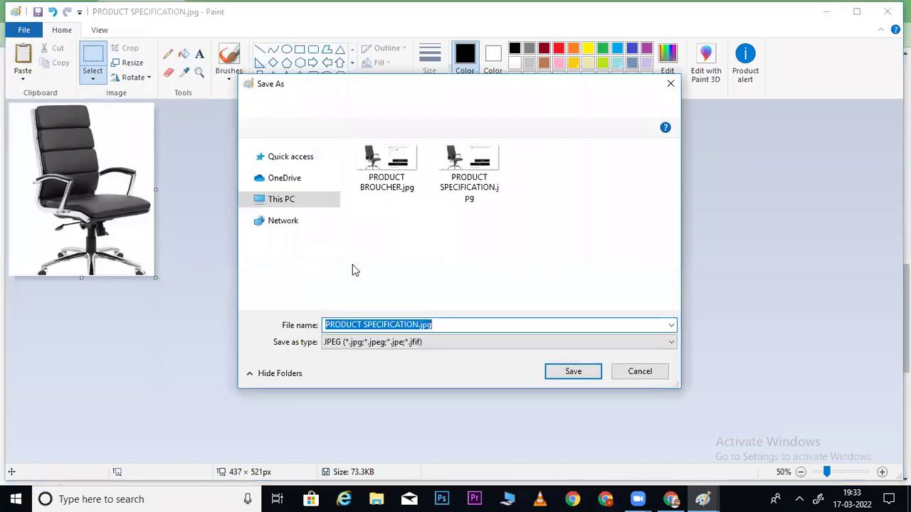
pyautogui.write('1')
pyautogui.press('Return')
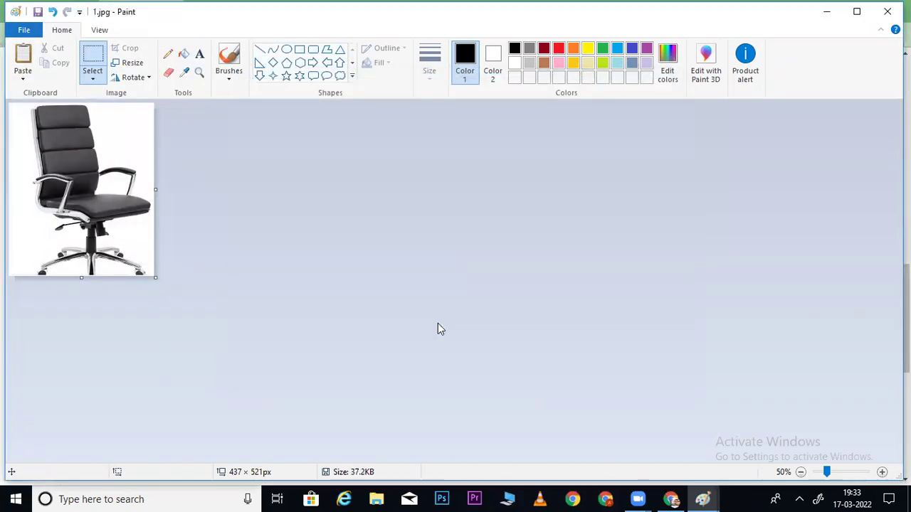
# Make two copies of 1.jpg within New folder on the desktop
pyautogui.click(827, 11)
pyautogui.click(835, 14)
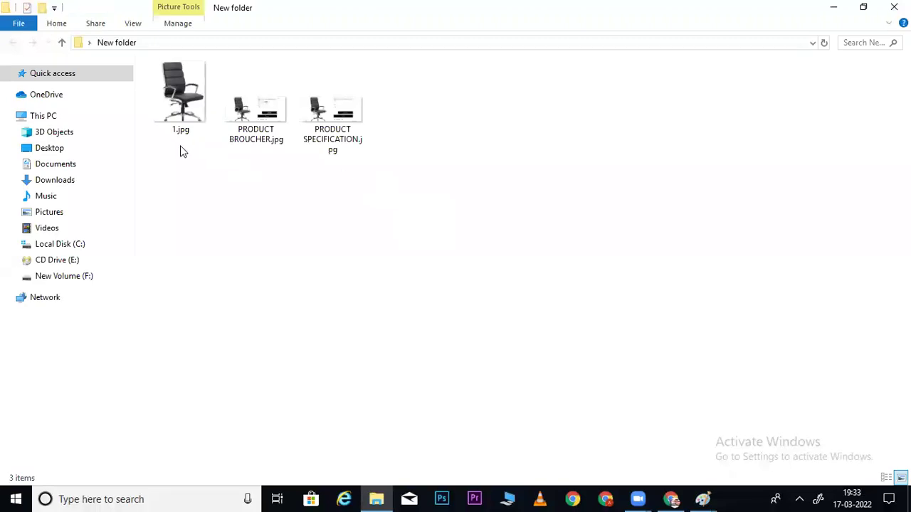
pyautogui.moveTo(181, 146); pyautogui.dragTo(182, 112)
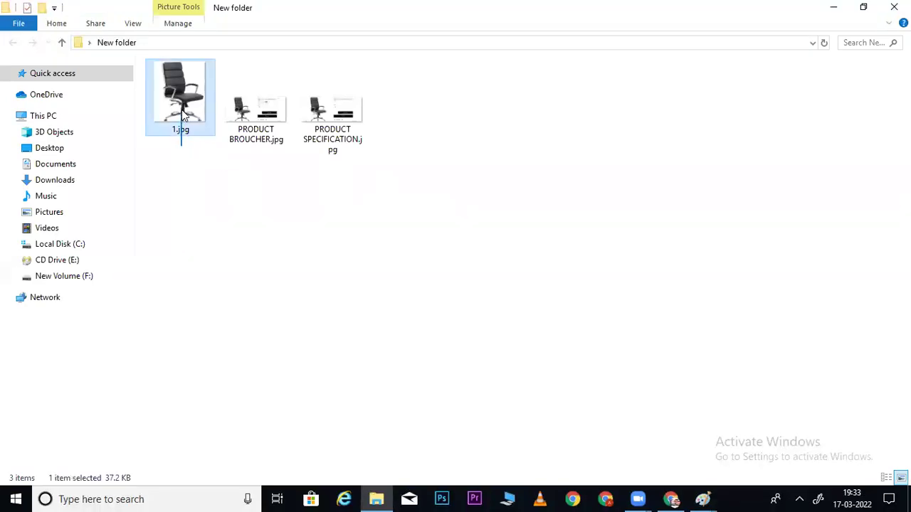
pyautogui.hotkey('ctrl', 'c')
pyautogui.hotkey('ctrl', 'v')
pyautogui.hotkey('ctrl', 'v')
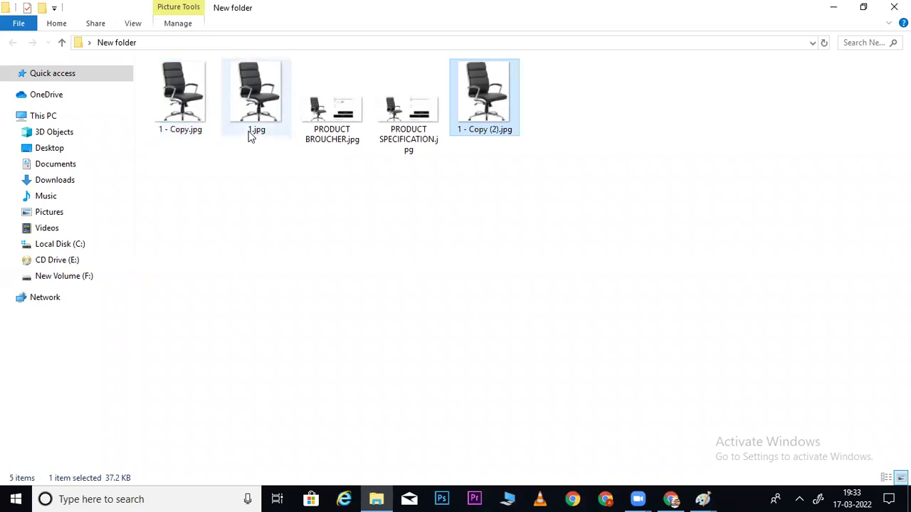
# Return to the GeM catalogue and choose 1 - Copy (2).jpg as the front view image of the product
pyautogui.click(675, 498)
pyautogui.click(231, 358)
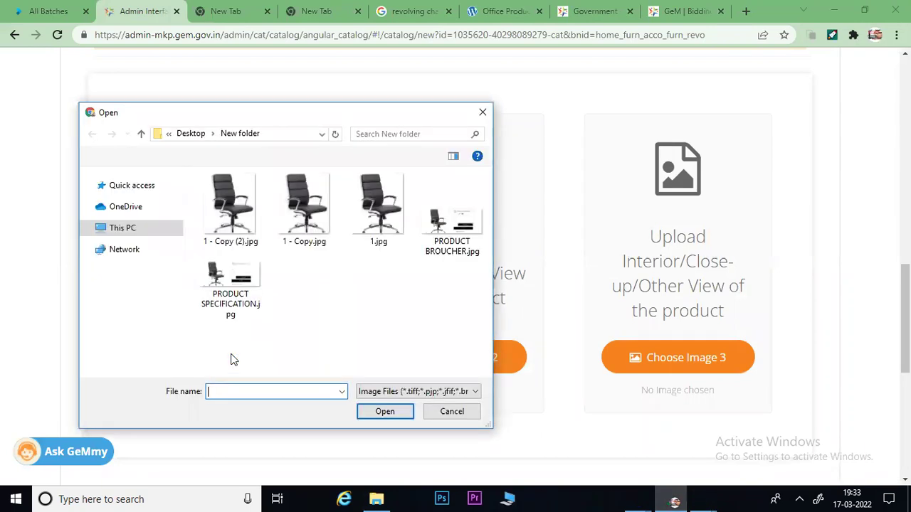
pyautogui.doubleClick(231, 238)
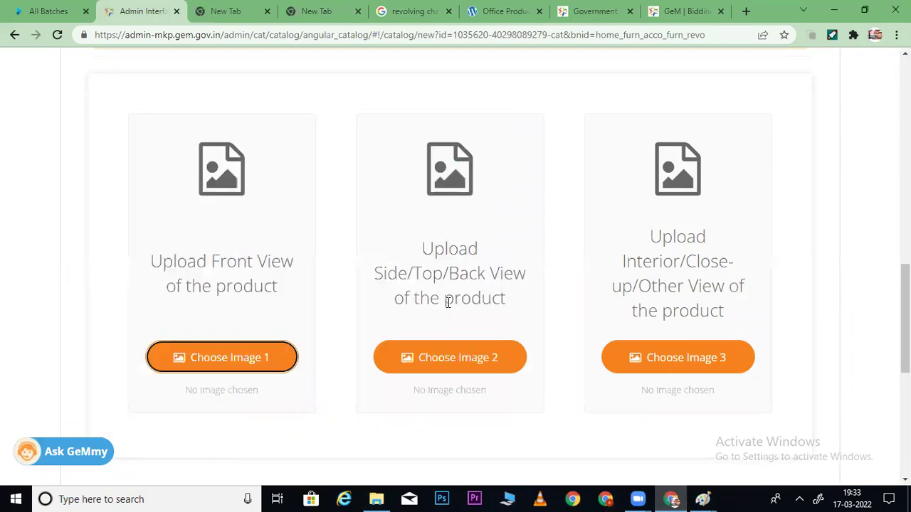
# Choose 1 - Copy.jpg as the side/top/back view image and 1.jpg as the interior/close-up/other view image
pyautogui.scroll(-2, 296, 244)
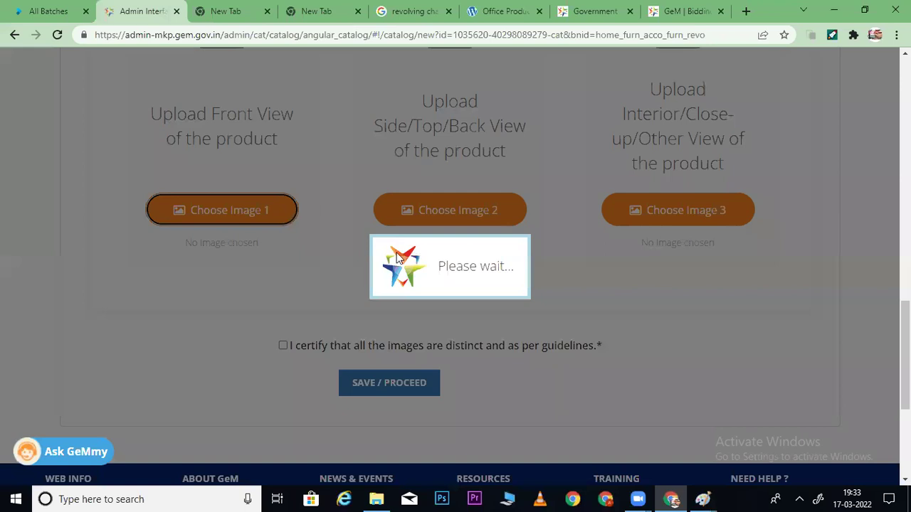
pyautogui.click(404, 220)
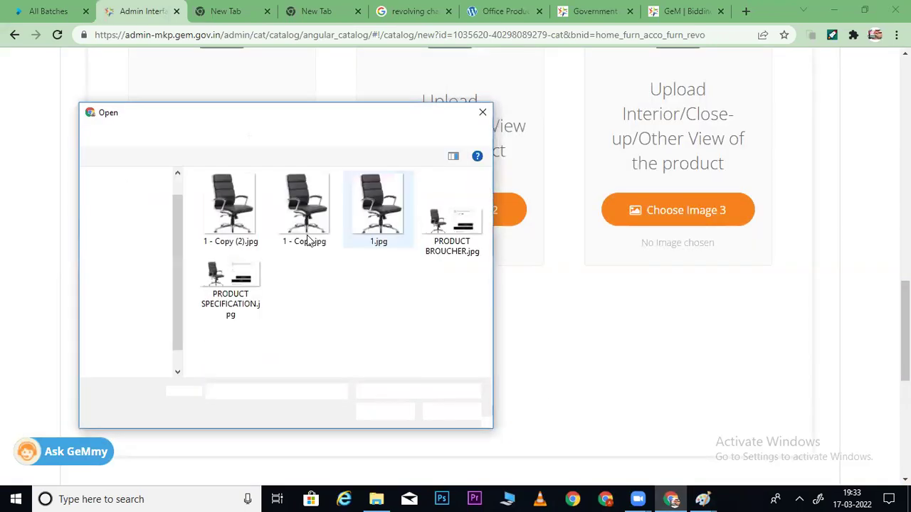
pyautogui.doubleClick(313, 217)
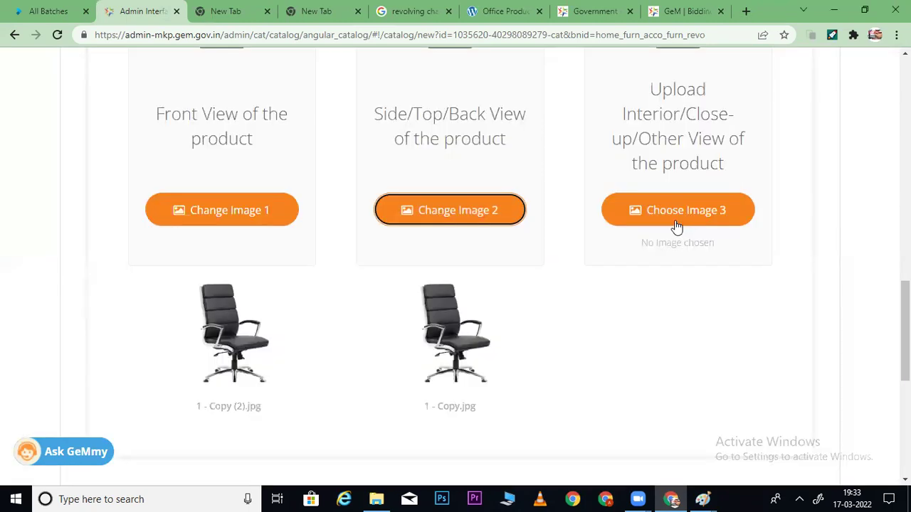
pyautogui.click(674, 222)
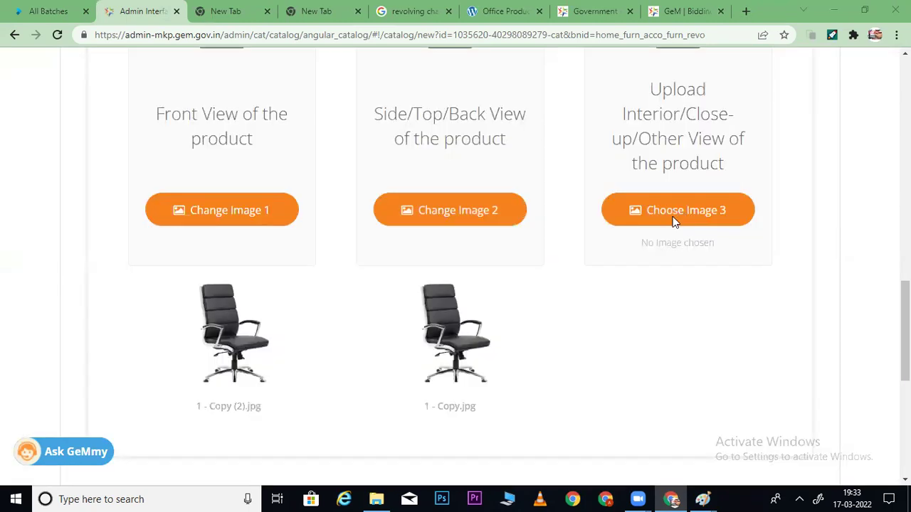
pyautogui.doubleClick(376, 212)
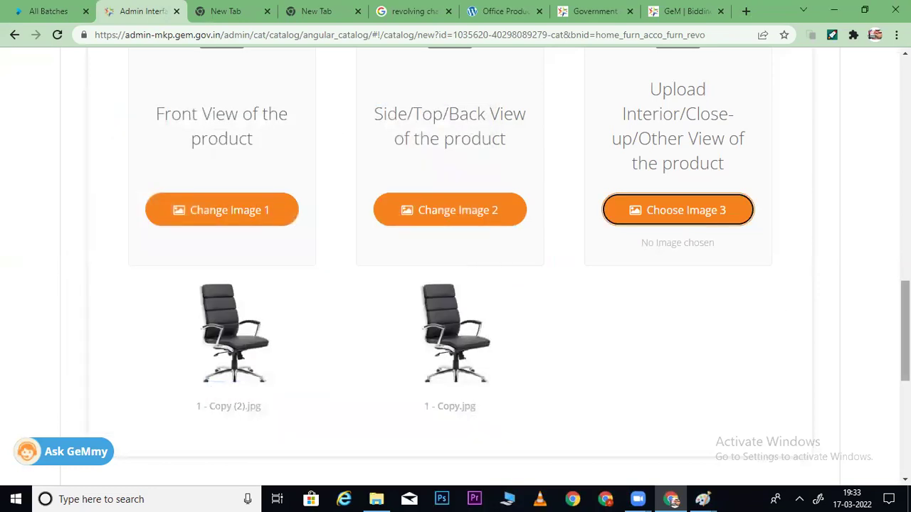
# Certify that all the images are distinct and as per guidelines, and save the image section
pyautogui.scroll(-3, 679, 335)
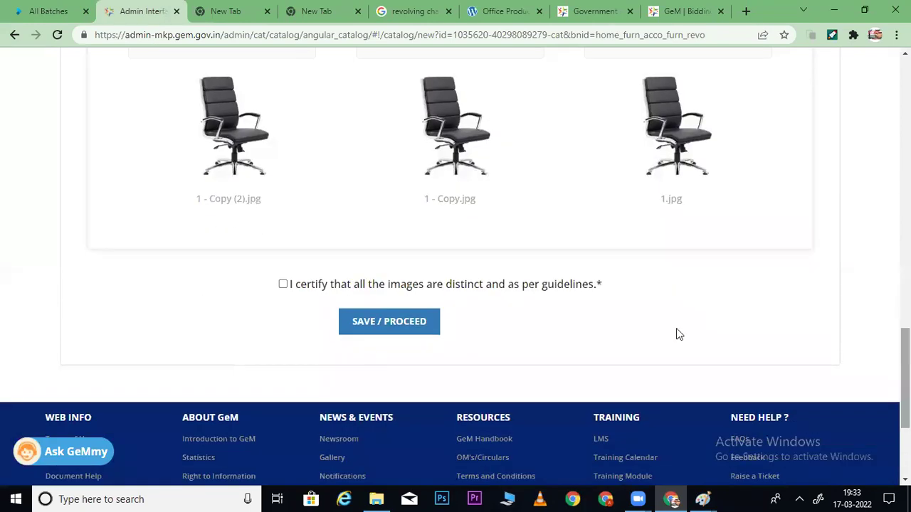
pyautogui.click(283, 284)
pyautogui.click(383, 334)
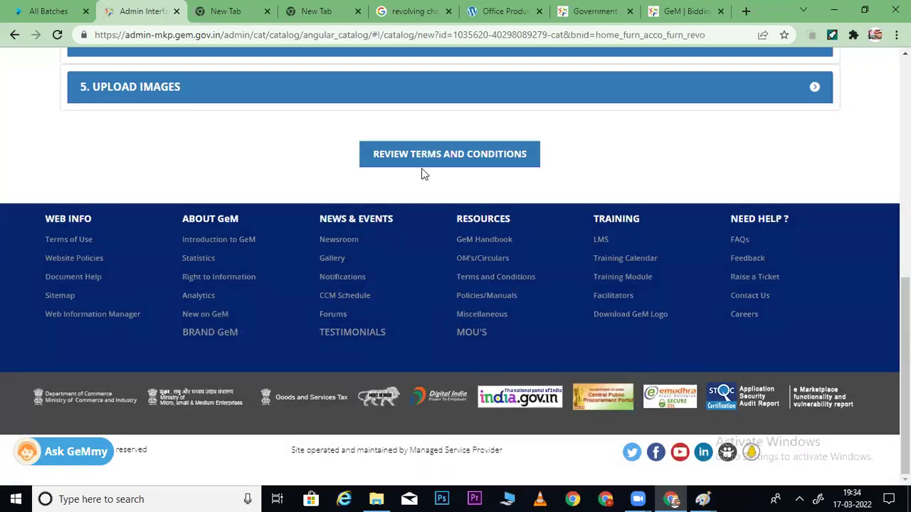
# Review and accept the GeM terms and conditions, fill in the captcha text and publish the catalogue
pyautogui.click(420, 158)
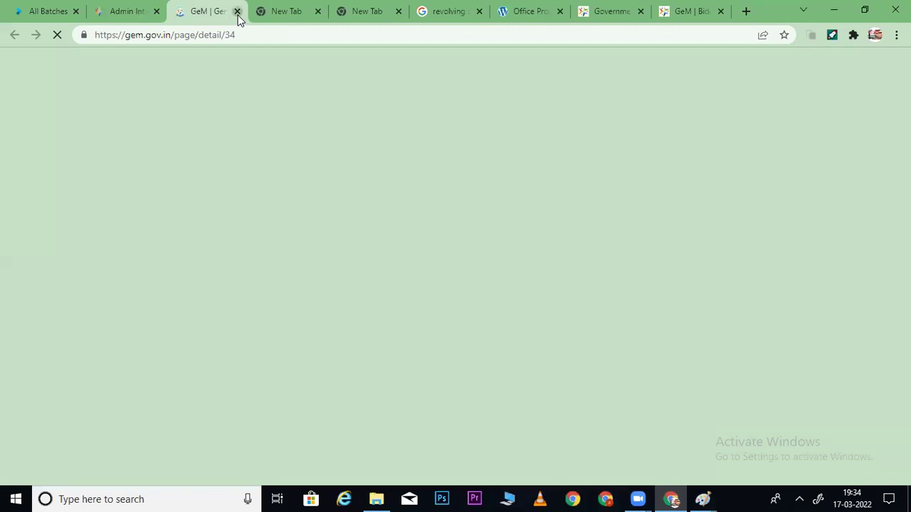
pyautogui.click(237, 11)
pyautogui.click(104, 199)
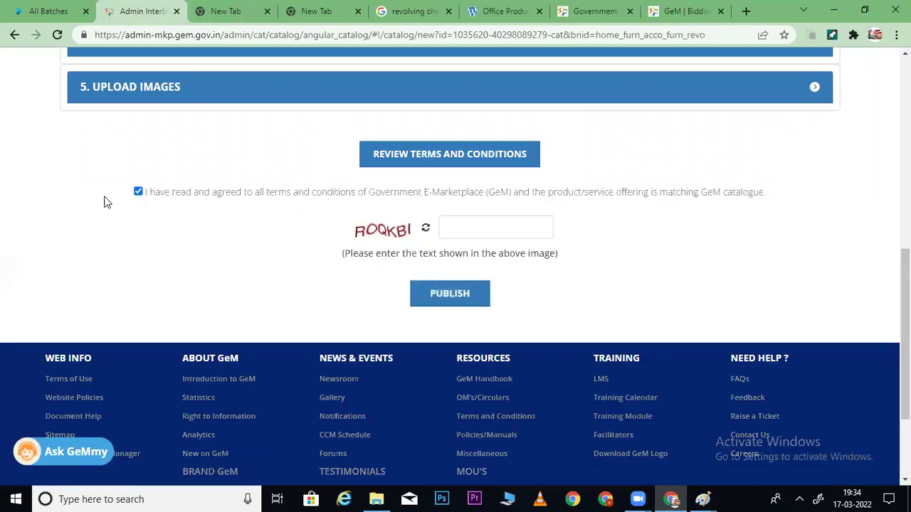
pyautogui.click(498, 233)
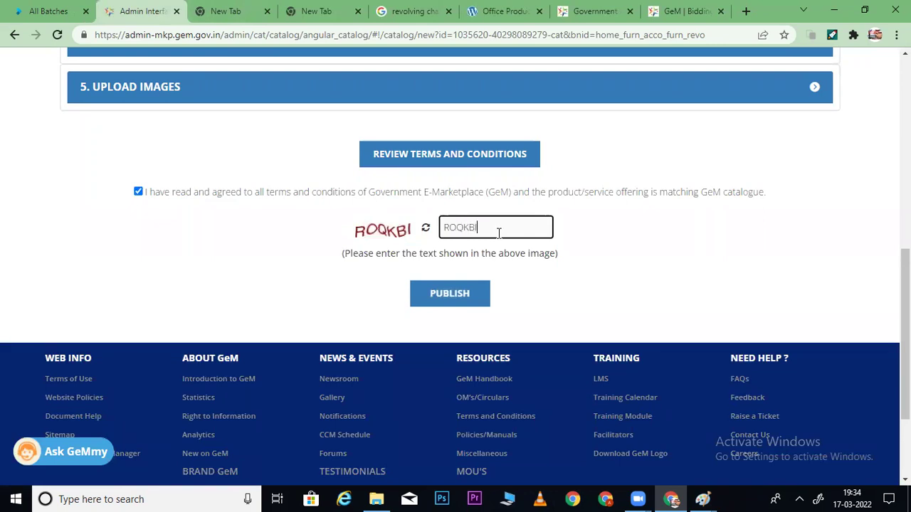
pyautogui.click(445, 300)
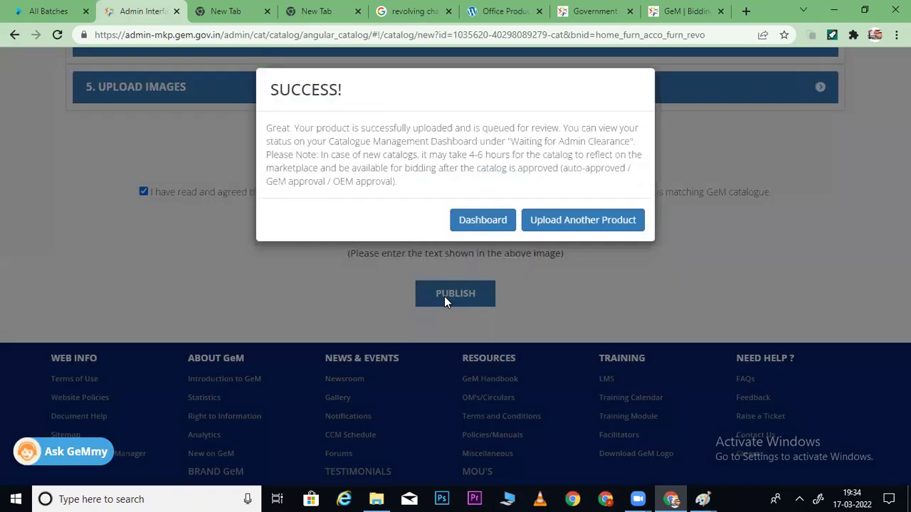
# Go to the catalogue dashboard and check the revolving chair's product status and offer price under Waiting For Admin Clearance
pyautogui.moveTo(282, 129); pyautogui.dragTo(544, 129)
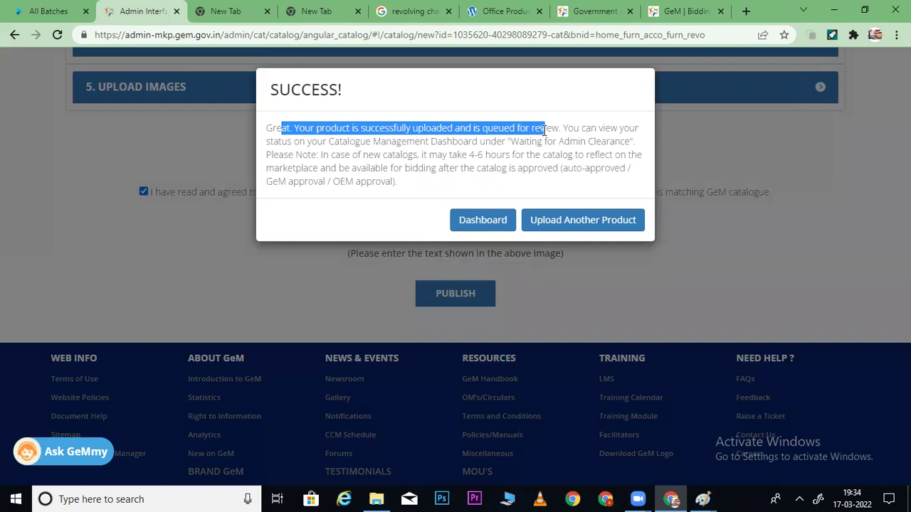
pyautogui.click(488, 222)
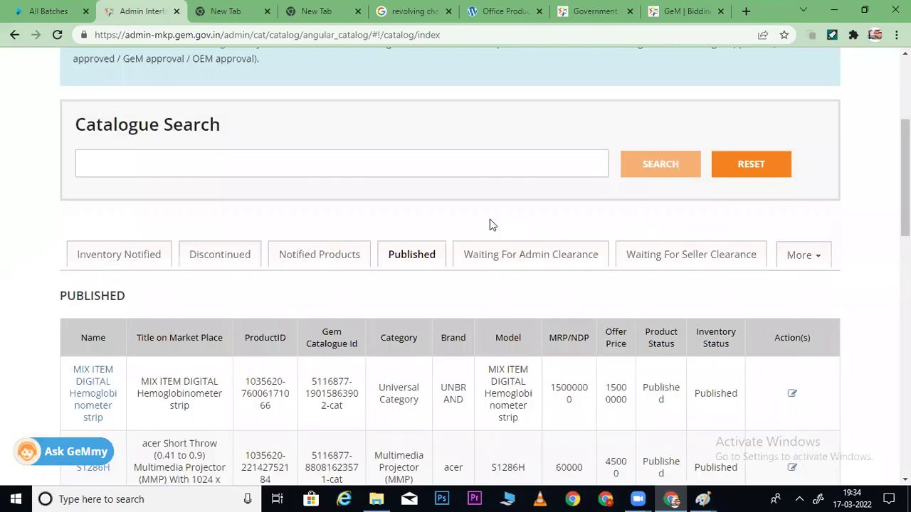
pyautogui.click(511, 263)
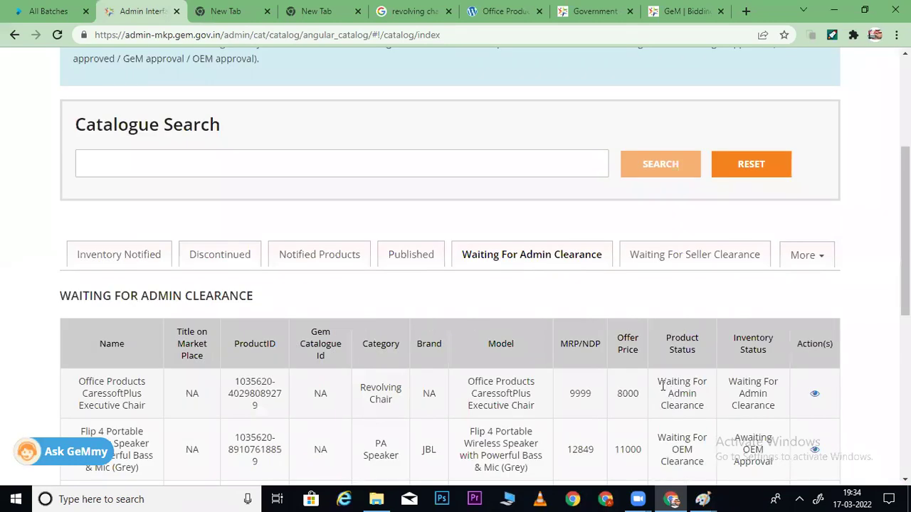
pyautogui.moveTo(663, 385); pyautogui.dragTo(707, 411)
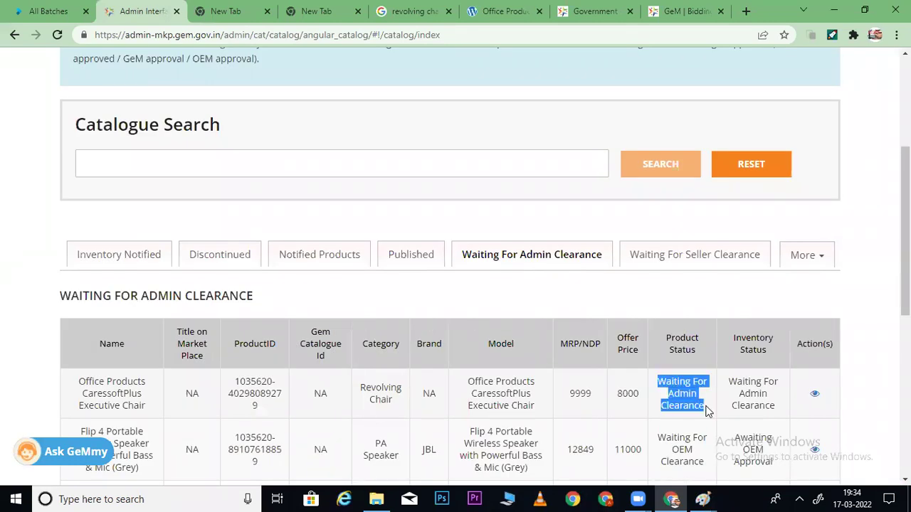
pyautogui.moveTo(617, 394); pyautogui.dragTo(640, 399)
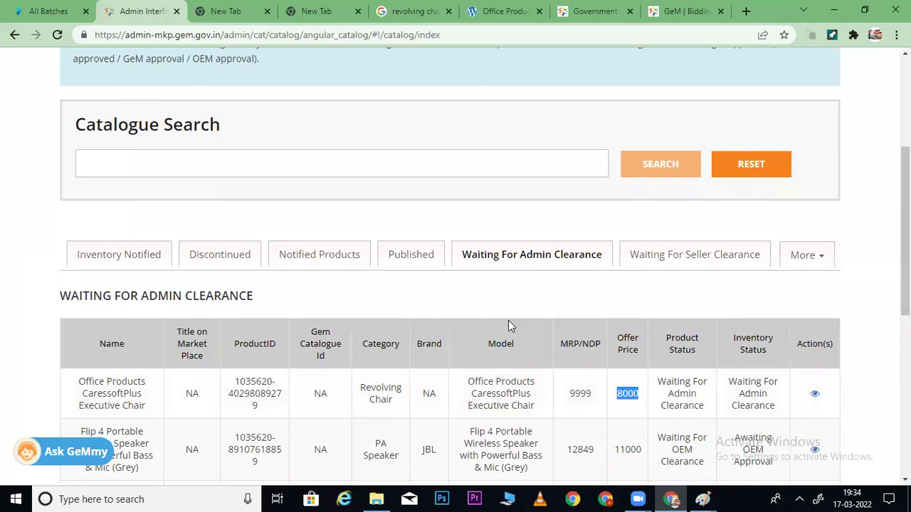
# Look through the Published and Notified Products lists and read the admin rejection reasons for the MICRO hot case
pyautogui.click(419, 265)
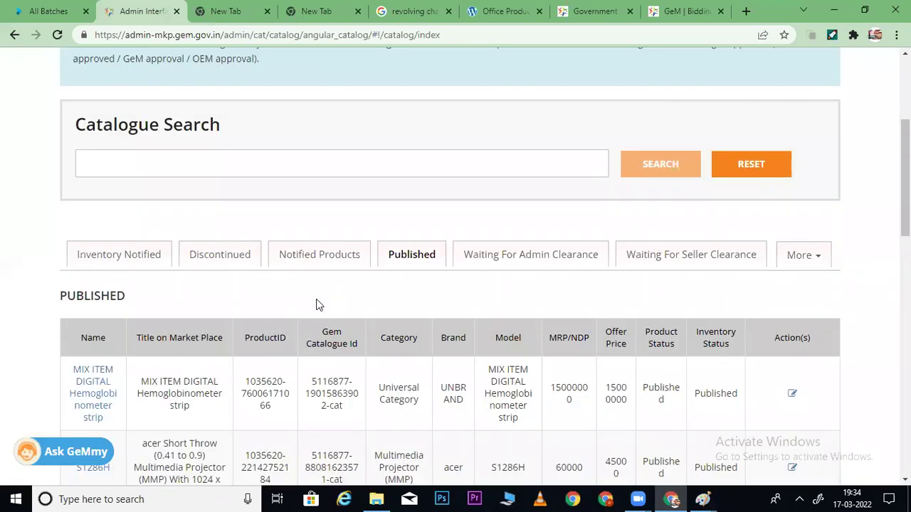
pyautogui.click(320, 260)
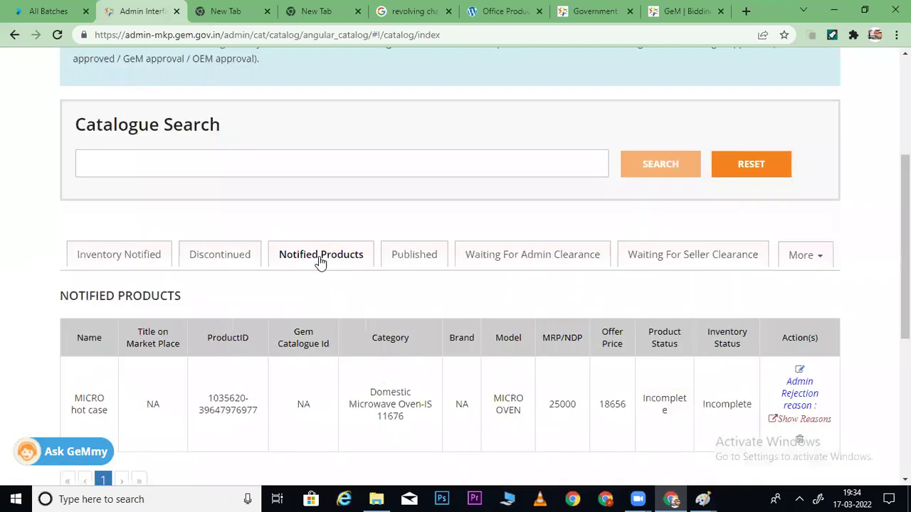
pyautogui.scroll(-2, 337, 243)
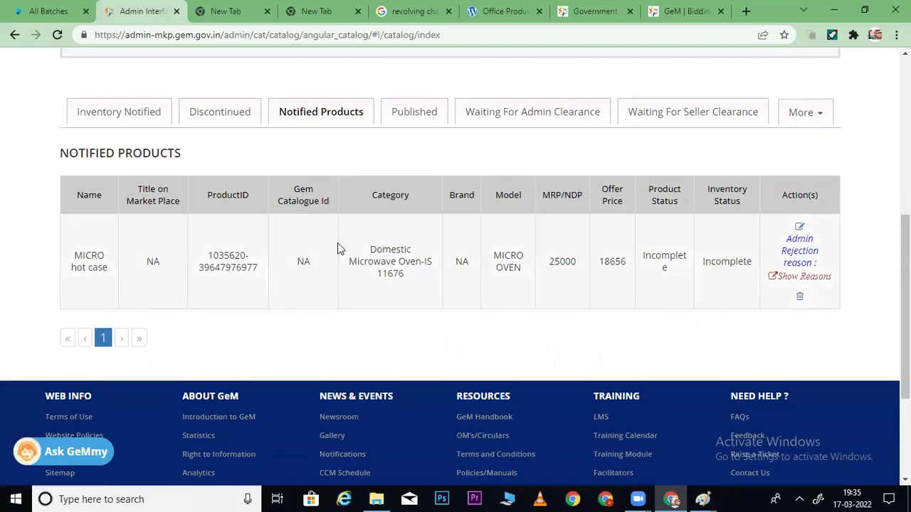
pyautogui.moveTo(74, 256); pyautogui.dragTo(110, 279)
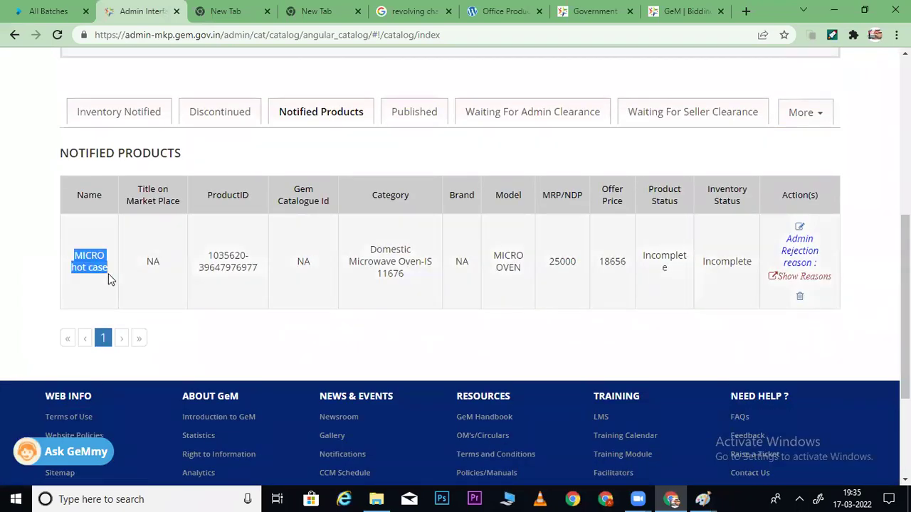
pyautogui.moveTo(372, 249); pyautogui.dragTo(409, 276)
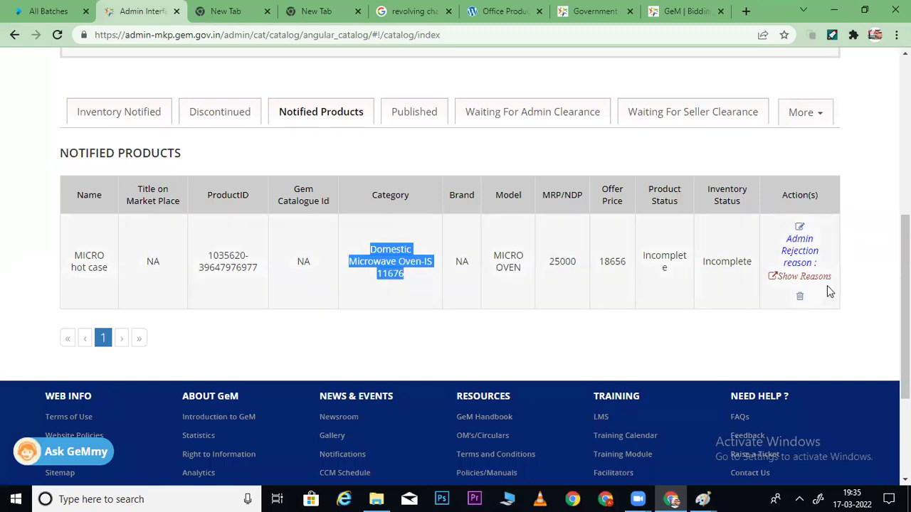
pyautogui.click(806, 279)
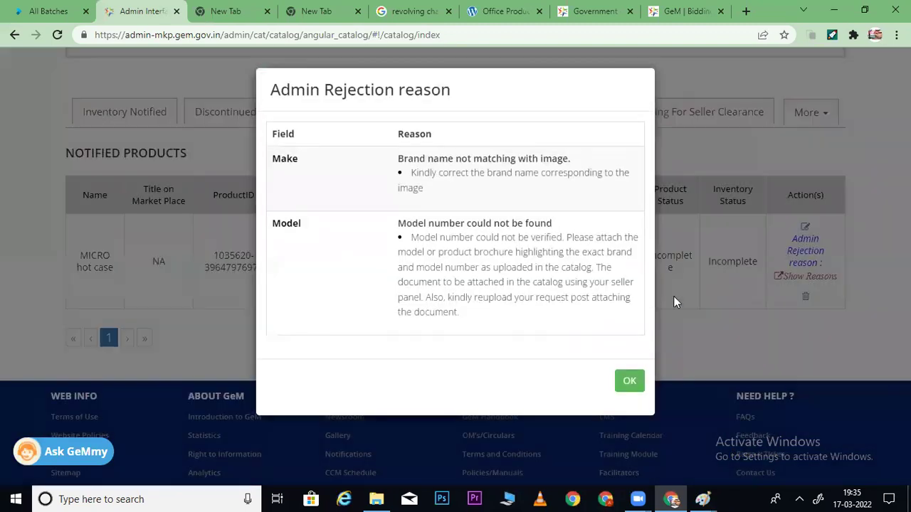
pyautogui.moveTo(399, 162); pyautogui.dragTo(569, 160)
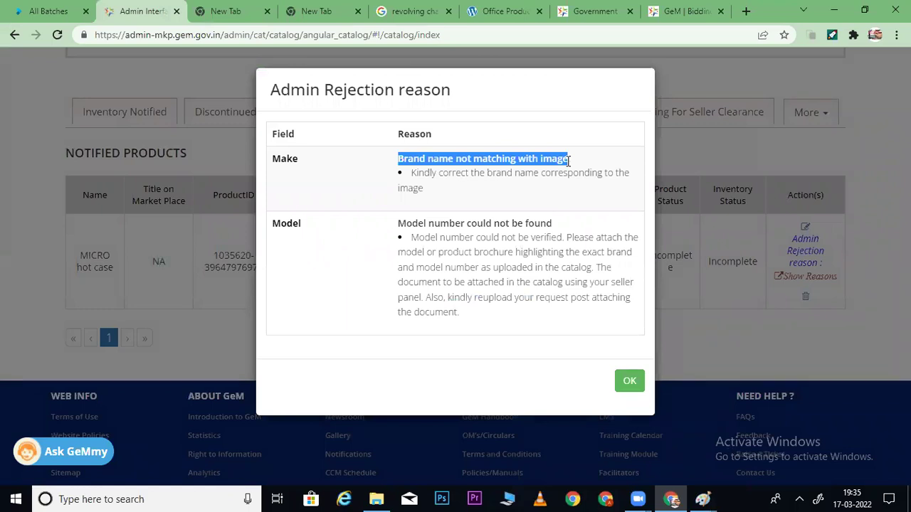
pyautogui.click(628, 383)
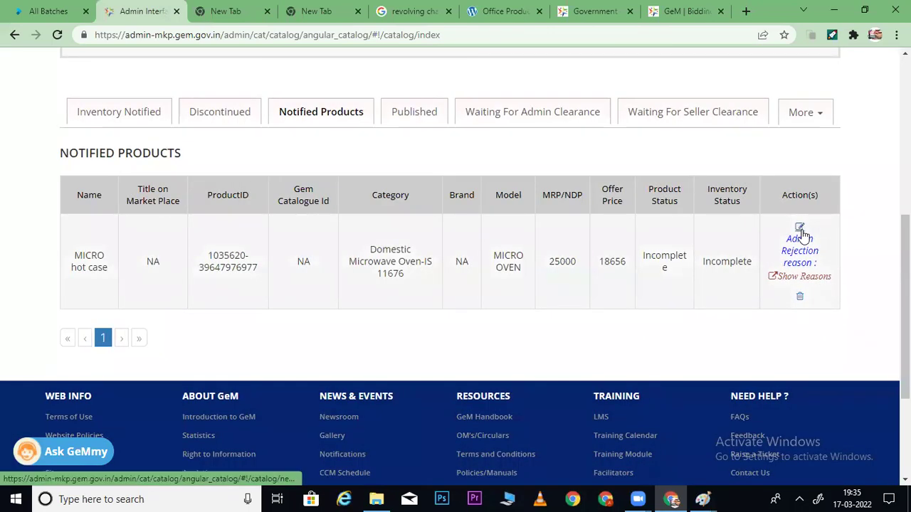
# Open the rejected MICRO hot case catalogue for editing and examine the Brand/OEM remark and brand options in General Information
pyautogui.click(799, 228)
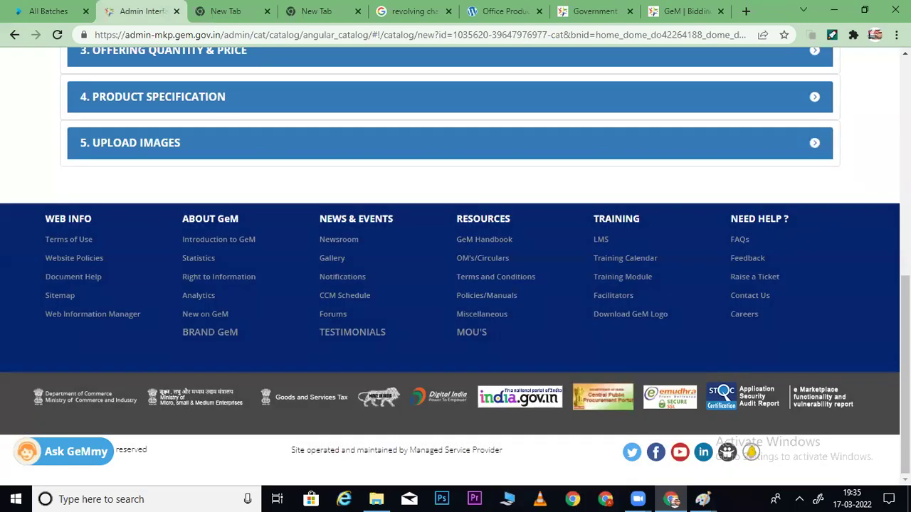
pyautogui.scroll(4, 801, 229)
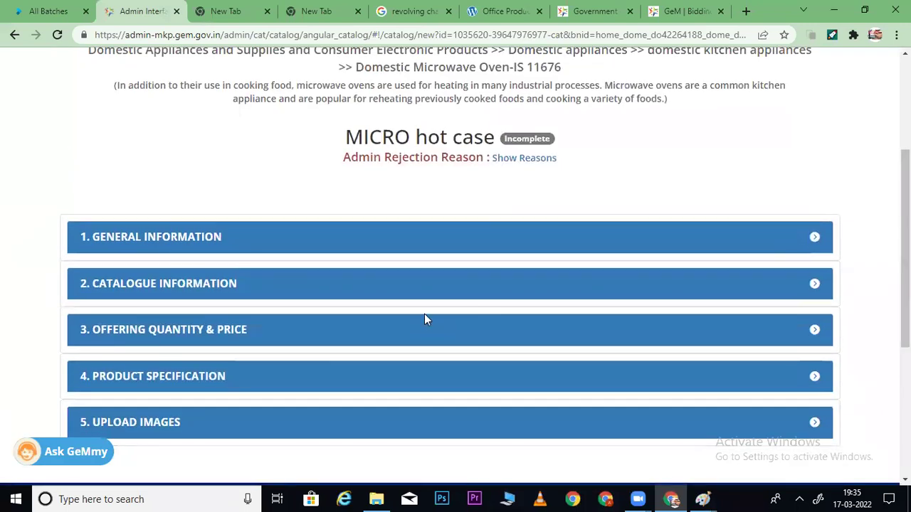
pyautogui.click(277, 246)
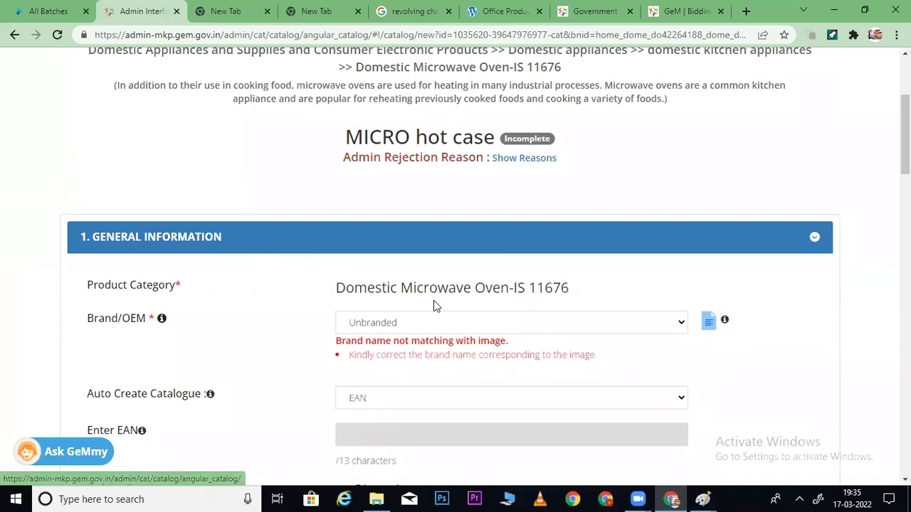
pyautogui.moveTo(333, 350); pyautogui.dragTo(463, 331)
pyautogui.click(450, 327)
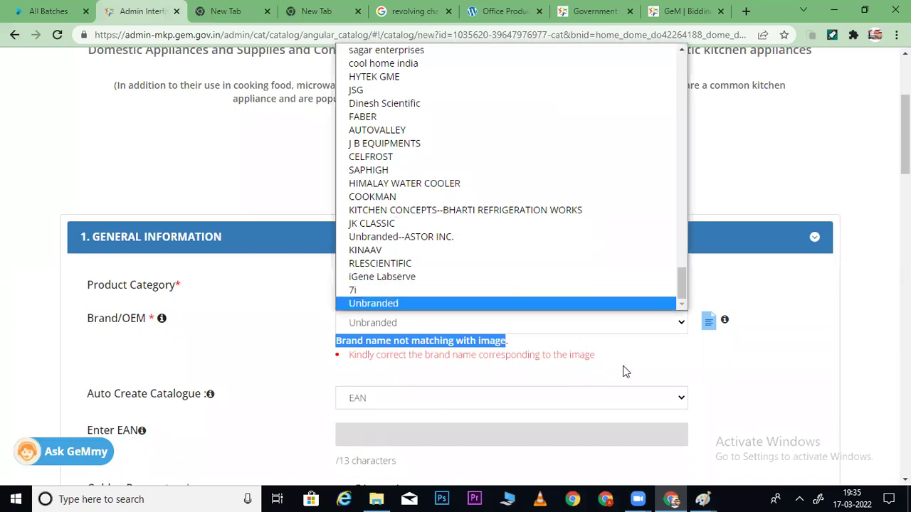
pyautogui.moveTo(678, 295); pyautogui.dragTo(683, 292)
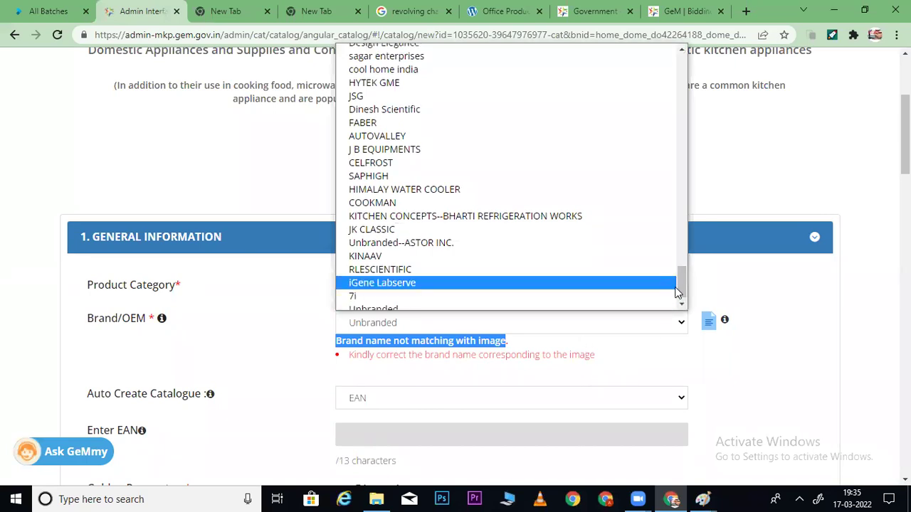
pyautogui.click(763, 191)
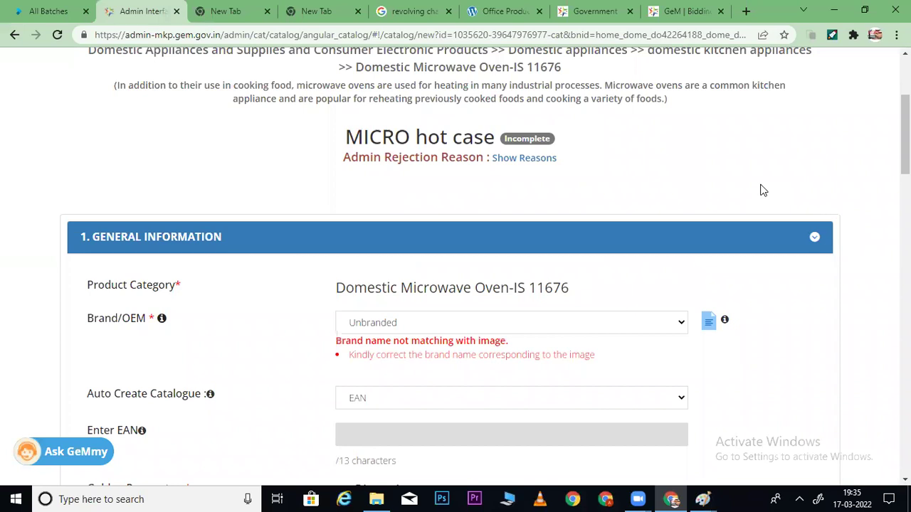
pyautogui.scroll(1, 533, 188)
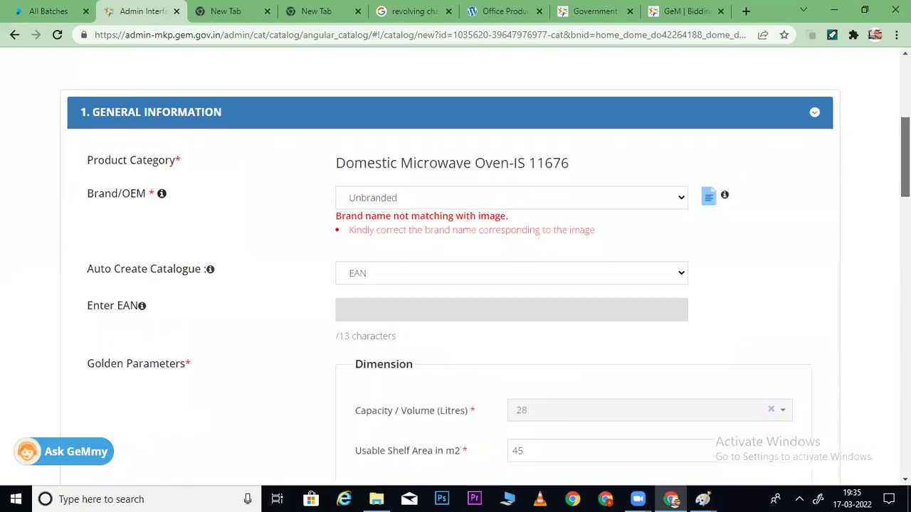
pyautogui.click(436, 222)
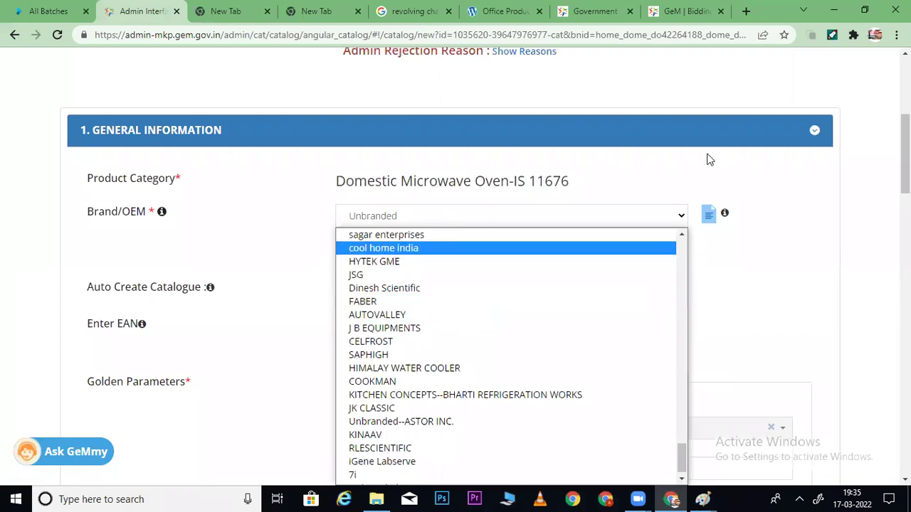
# Copy the product category name and search Google for "Domestic Microwave Oven-IS 11676"
pyautogui.moveTo(336, 181); pyautogui.dragTo(589, 193)
pyautogui.hotkey('ctrl', 'c')
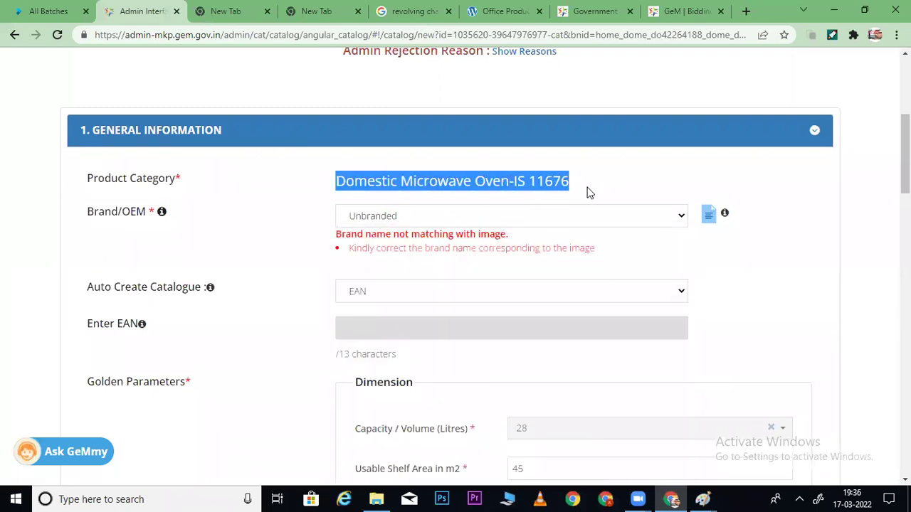
pyautogui.click(688, 14)
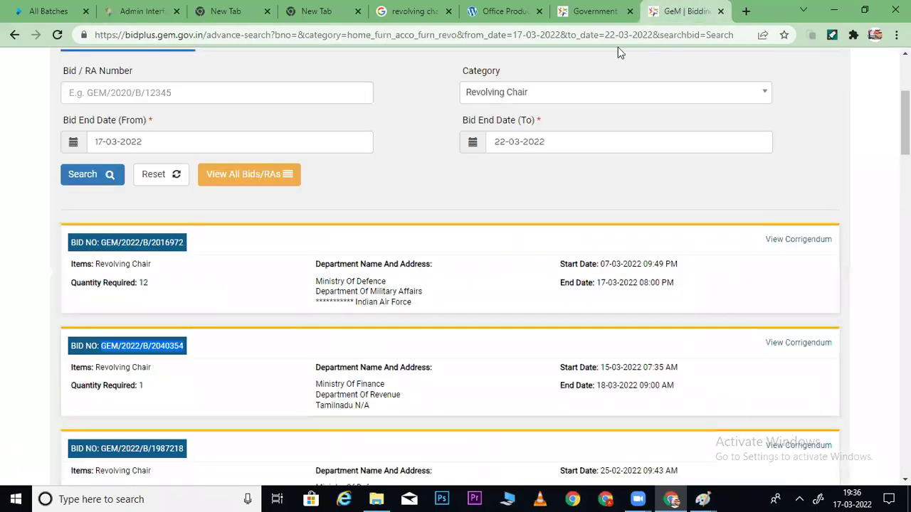
pyautogui.click(604, 38)
pyautogui.write('GOO')
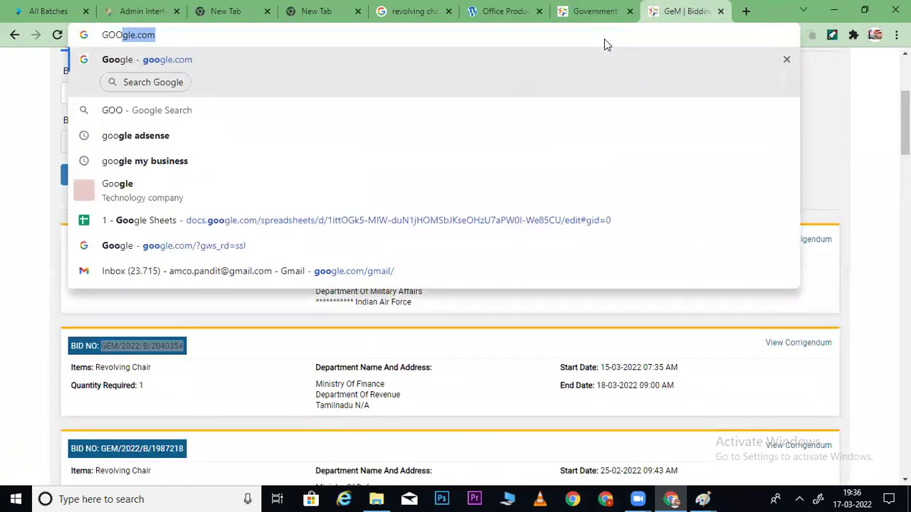
pyautogui.press('Return')
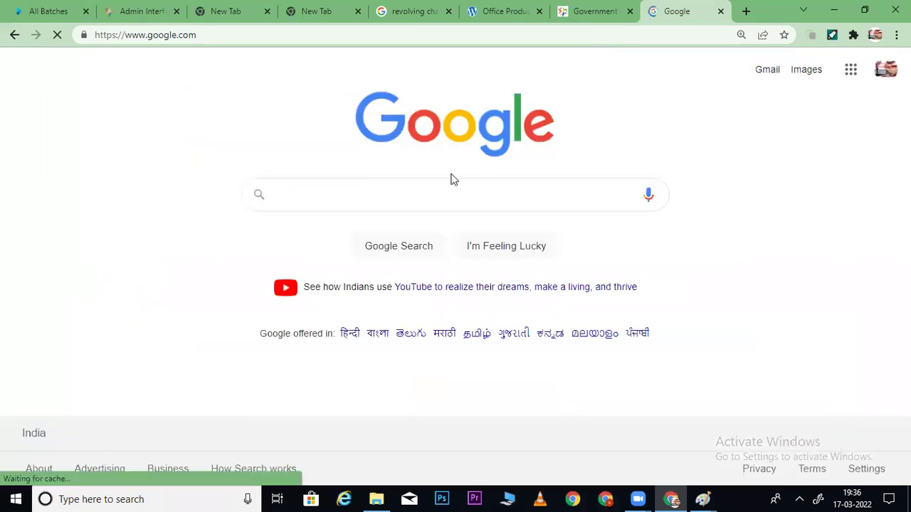
pyautogui.click(344, 195)
pyautogui.hotkey('ctrl', 'v')
pyautogui.press('Return')
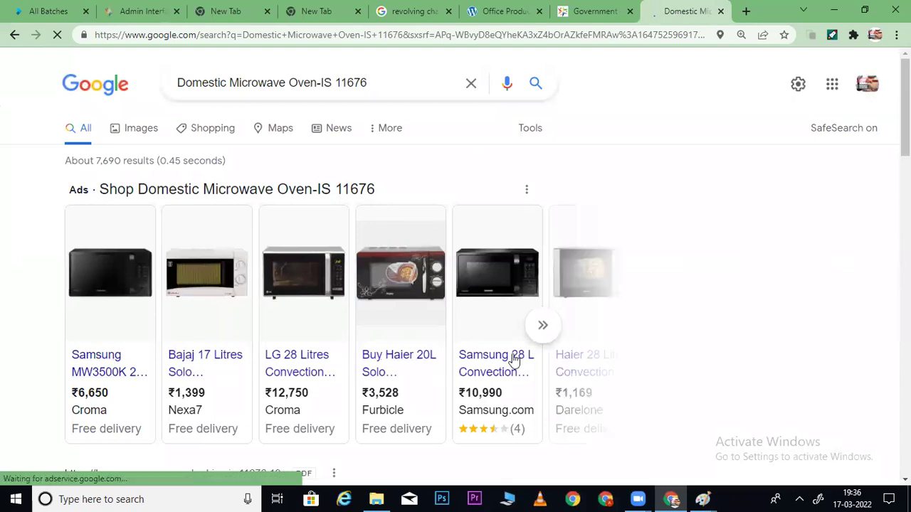
# Look through the sponsored and Google Shopping microwave oven listings to examine the available brands and models
pyautogui.click(543, 325)
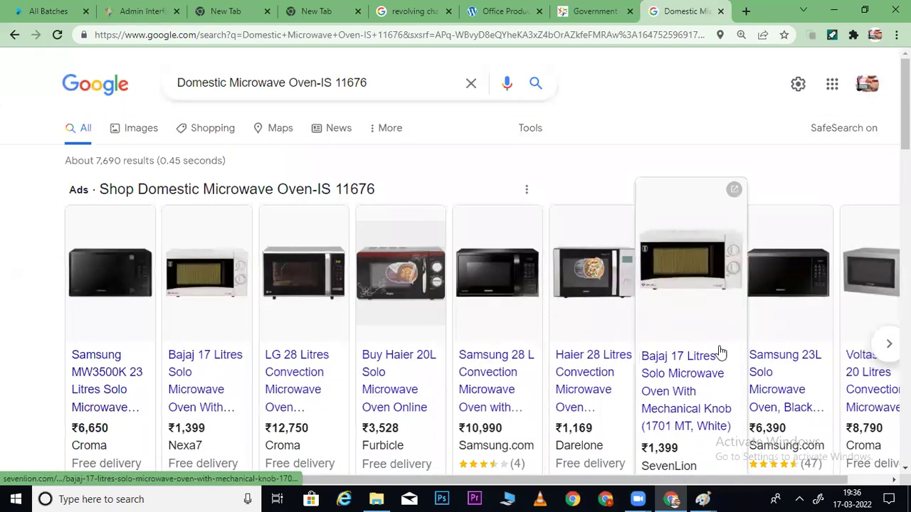
pyautogui.click(887, 345)
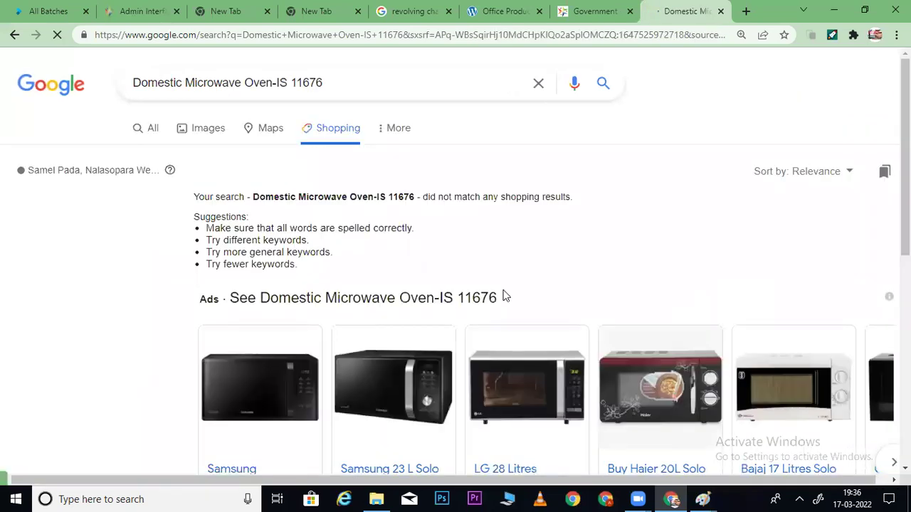
pyautogui.scroll(-4, 507, 296)
pyautogui.scroll(-6, 507, 296)
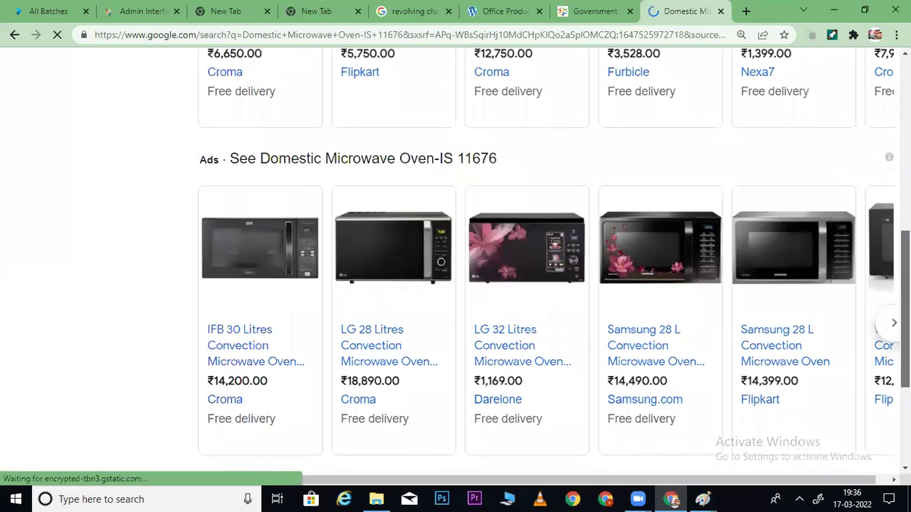
pyautogui.scroll(1, 456, 285)
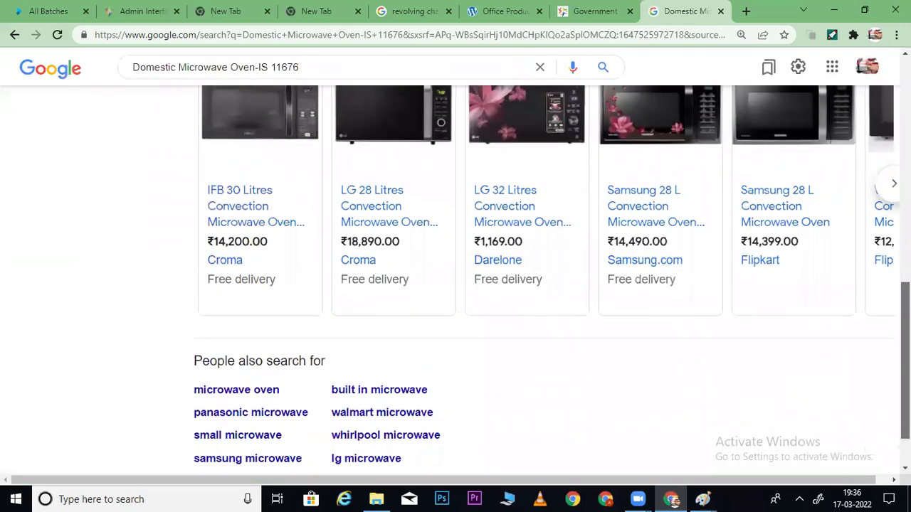
pyautogui.click(893, 186)
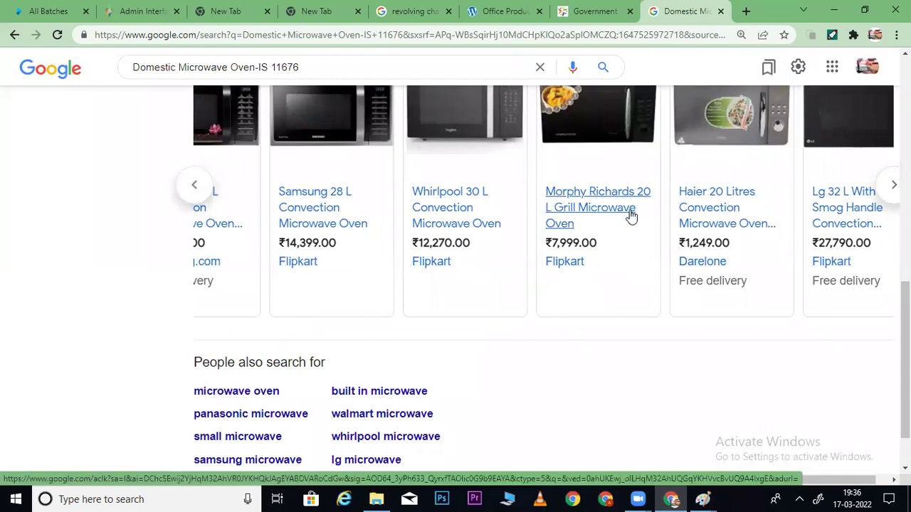
pyautogui.scroll(5, 847, 213)
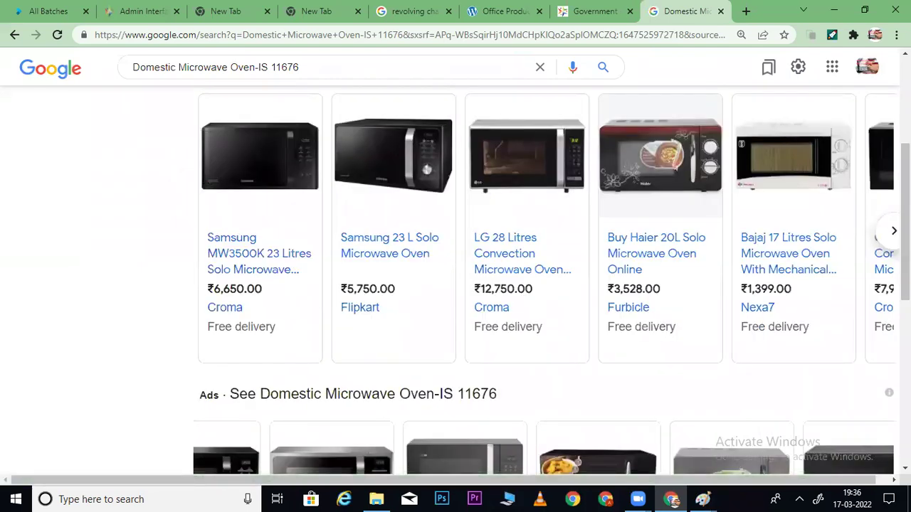
pyautogui.hscroll(10, 545, 228)
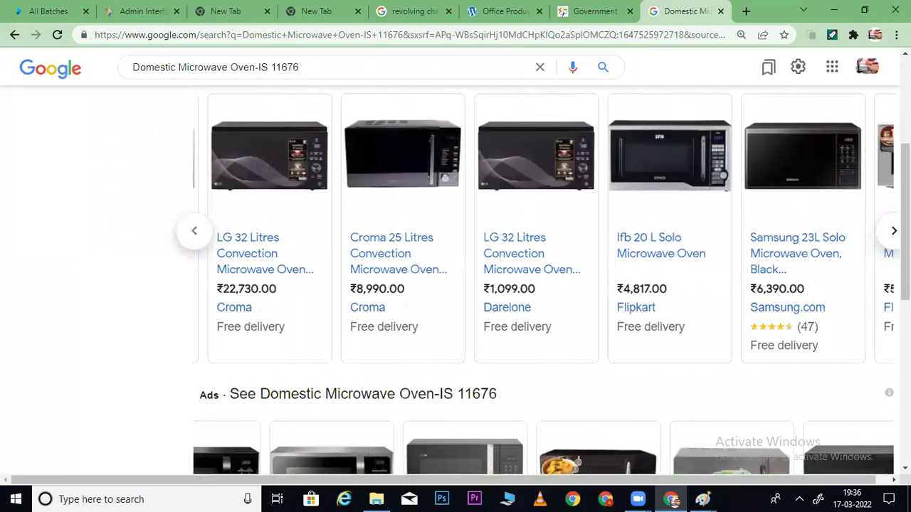
pyautogui.hscroll(8, 543, 228)
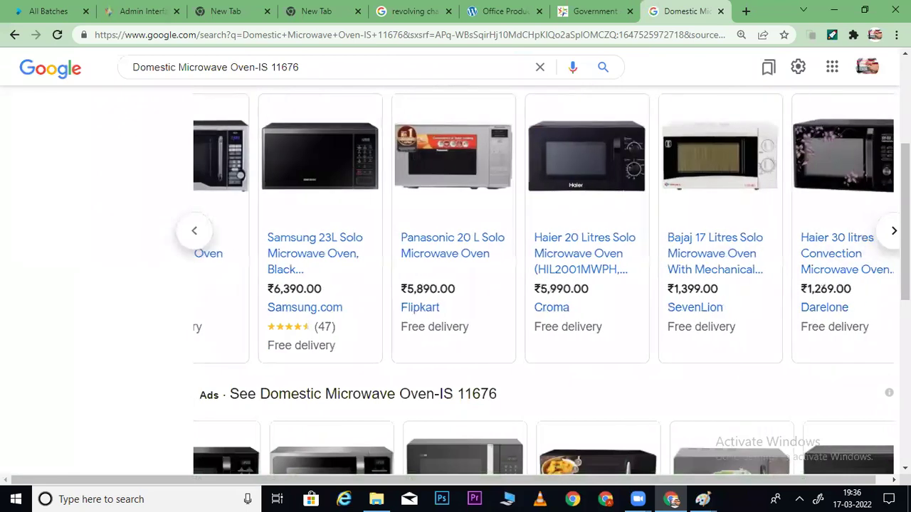
pyautogui.click(889, 242)
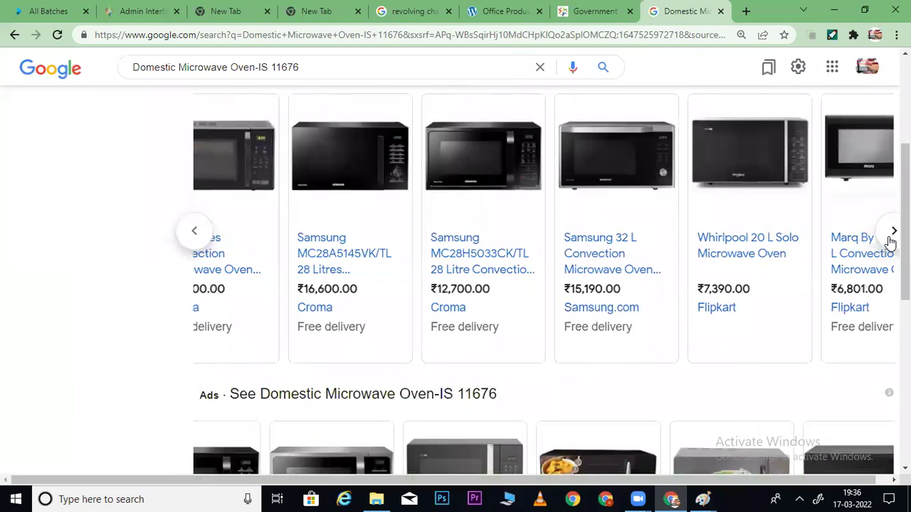
pyautogui.click(889, 242)
pyautogui.click(889, 241)
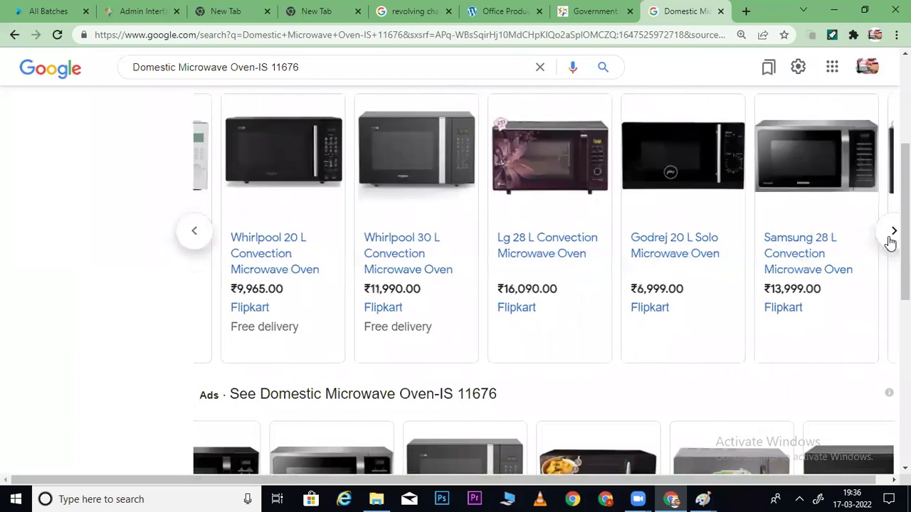
pyautogui.click(889, 242)
pyautogui.click(889, 242)
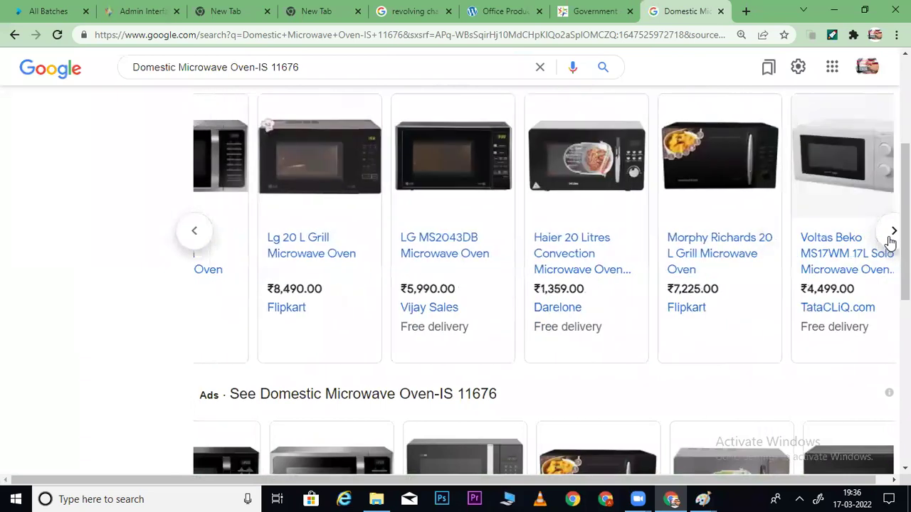
pyautogui.click(889, 242)
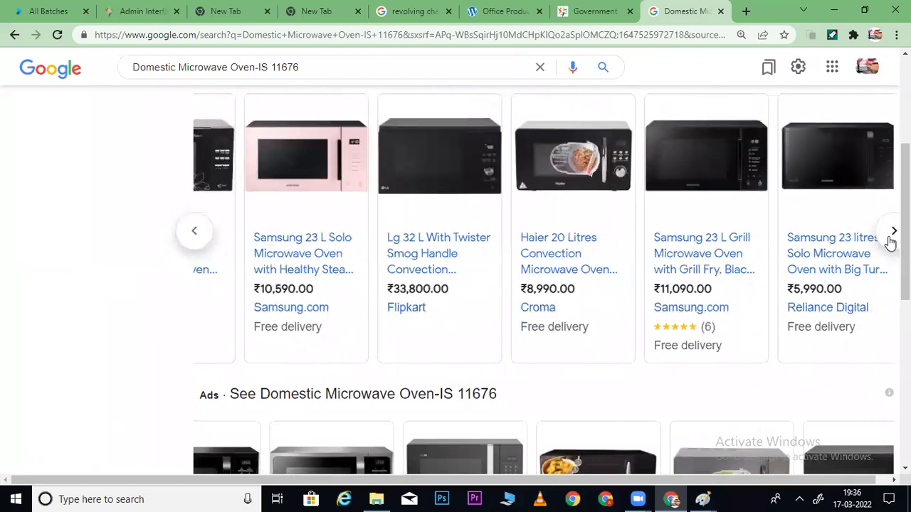
pyautogui.click(890, 242)
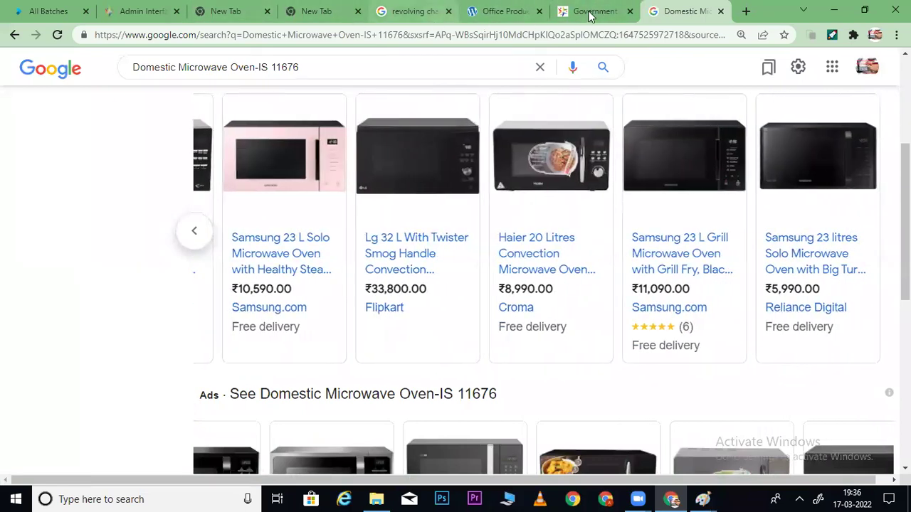
# Return to the rejected microwave oven catalogue and set its Brand/OEM to FABER
pyautogui.click(138, 9)
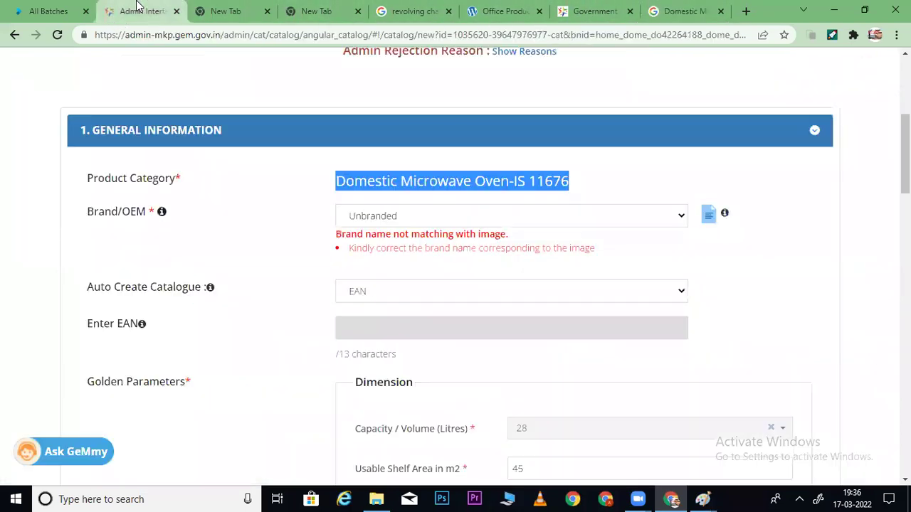
pyautogui.click(376, 217)
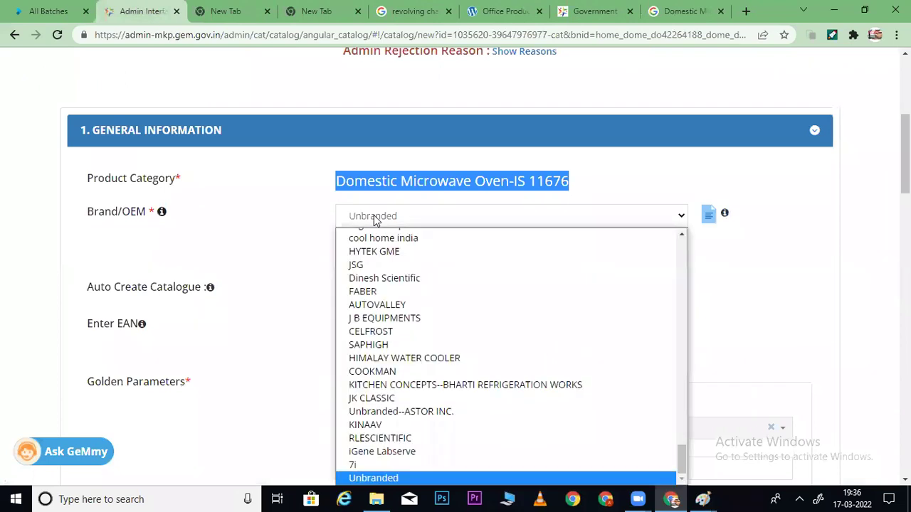
pyautogui.click(373, 291)
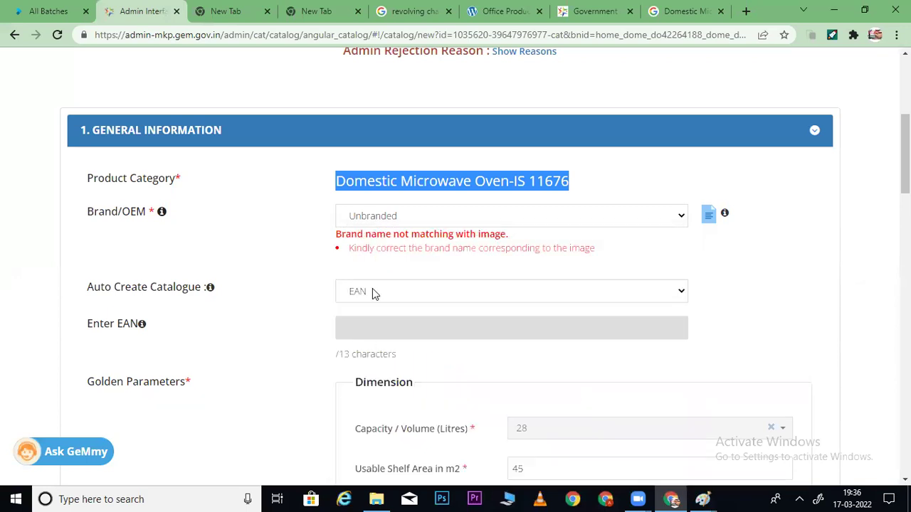
# Search Google Shopping for "FABER Domestic Microwave Oven-IS 11676" and view the matching products
pyautogui.click(683, 11)
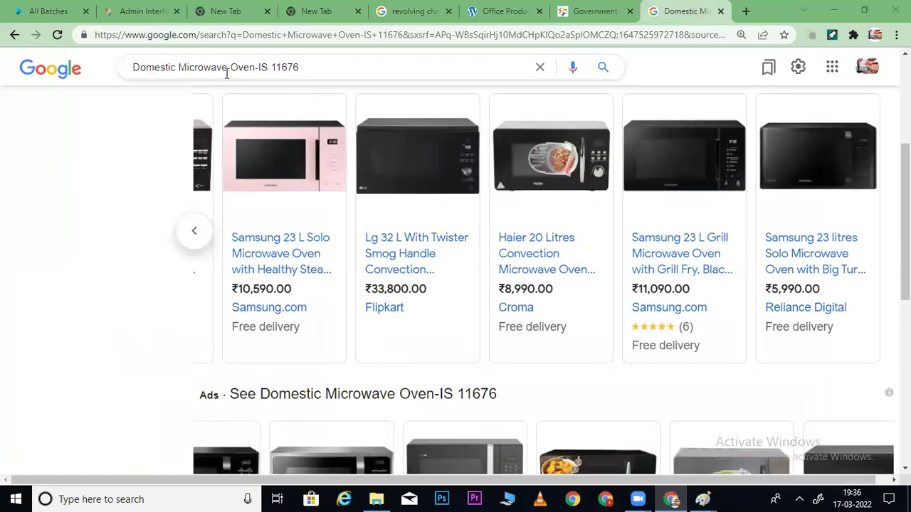
pyautogui.click(135, 66)
pyautogui.write('FABER')
pyautogui.press('Return')
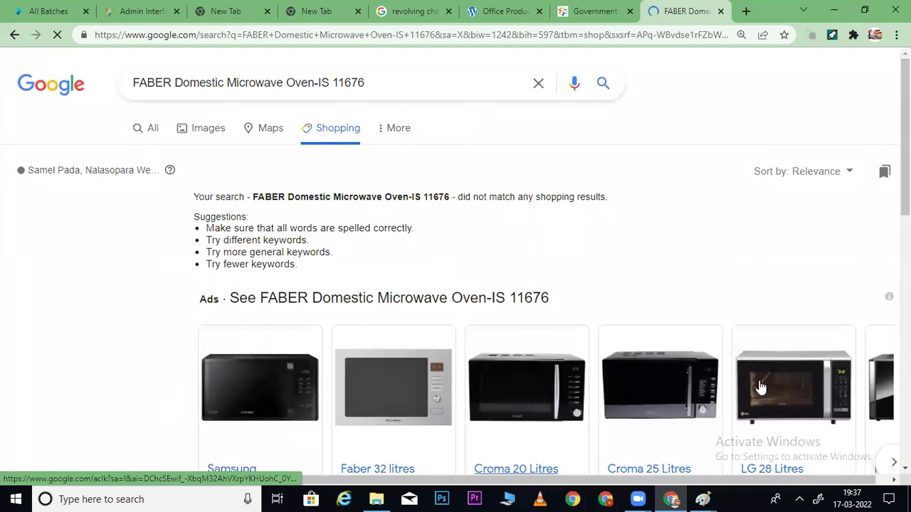
pyautogui.scroll(-2, 760, 387)
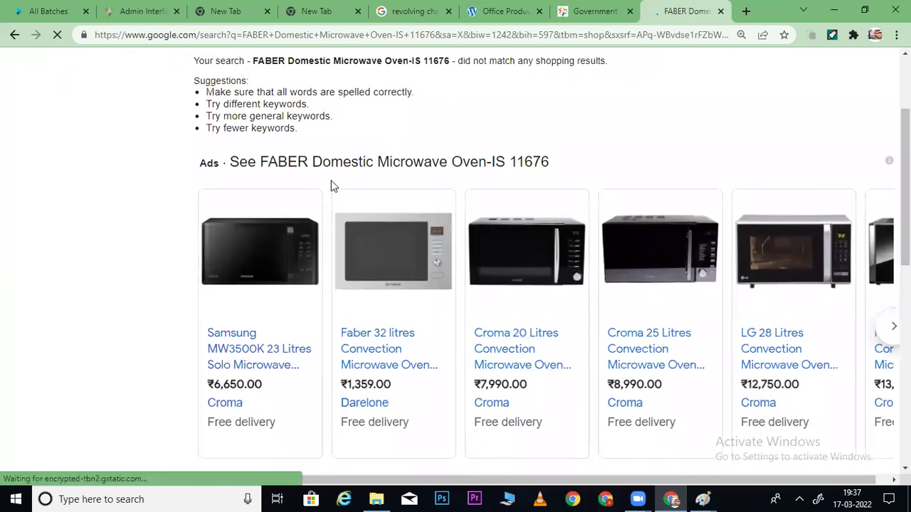
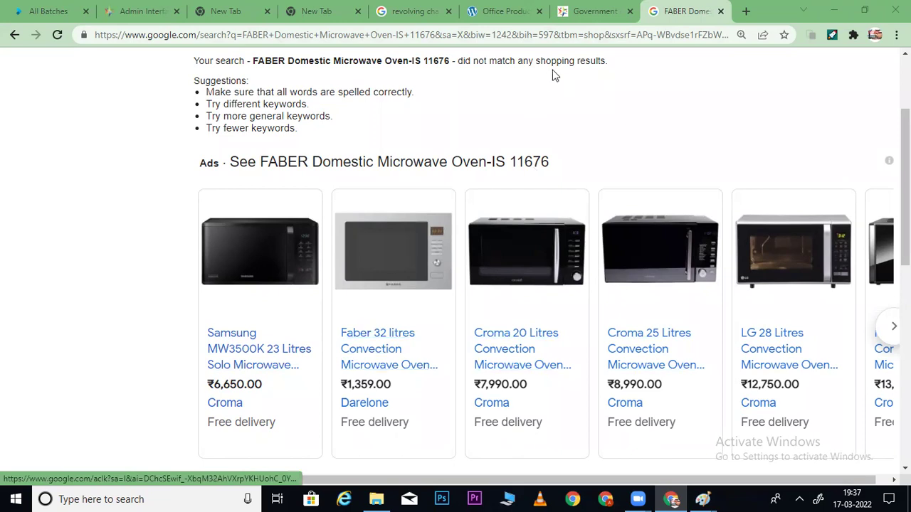
# Go back to the catalogue's General Information and set the Brand/OEM to crown
pyautogui.click(581, 9)
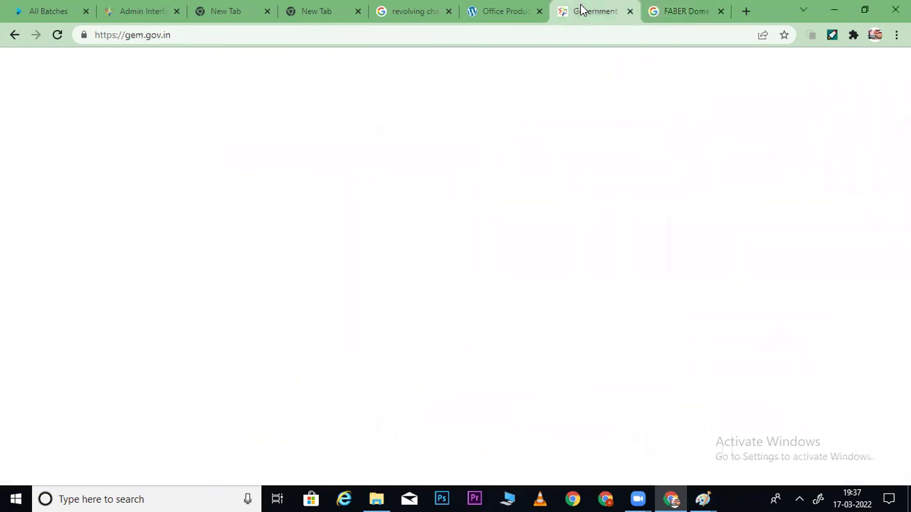
pyautogui.click(146, 8)
pyautogui.click(426, 219)
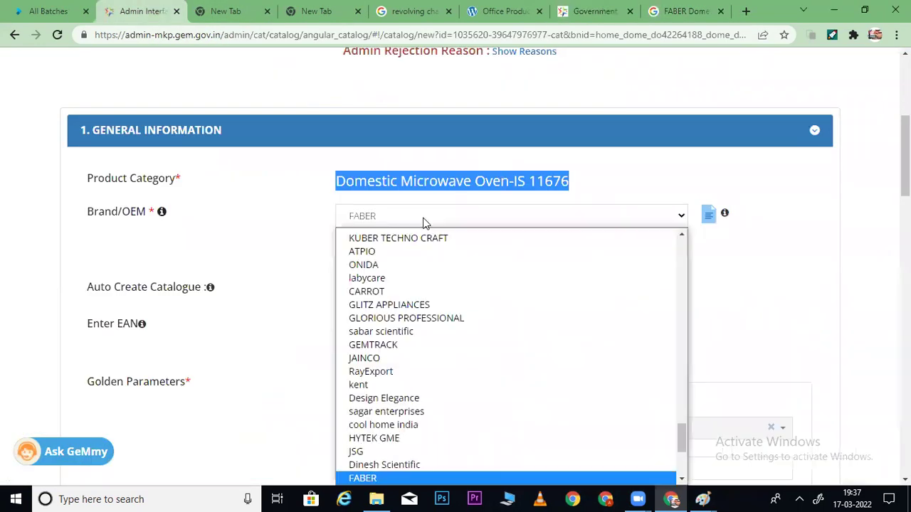
pyautogui.press('c')
pyautogui.press('e')
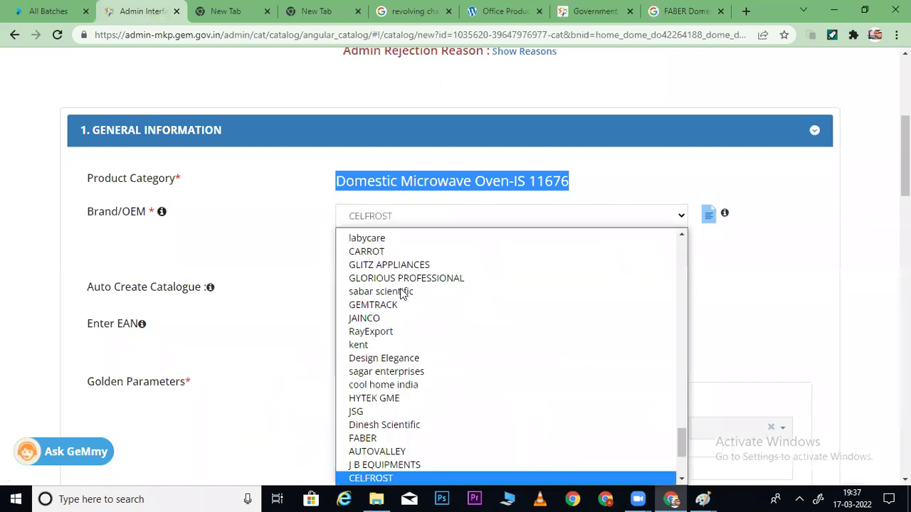
pyautogui.press('c')
pyautogui.press('c')
pyautogui.press('c')
pyautogui.press('c')
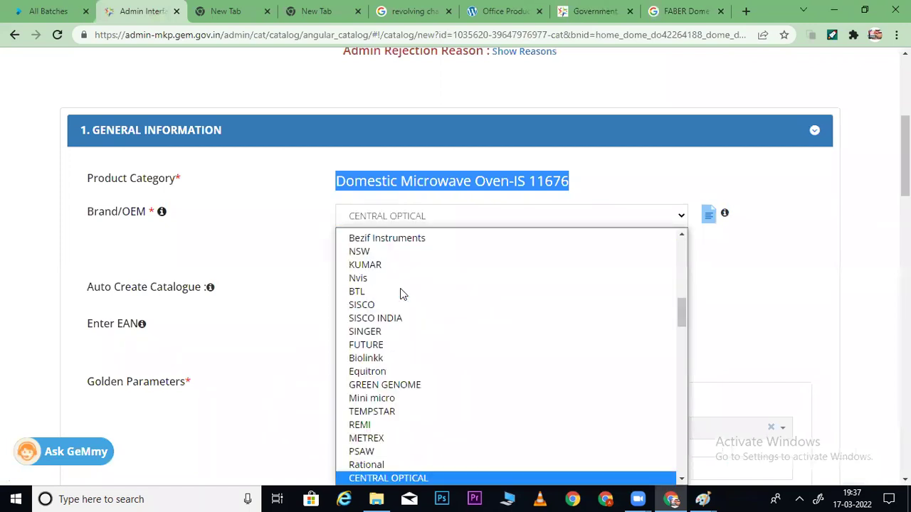
pyautogui.press('c')
pyautogui.press('c')
pyautogui.press('c')
pyautogui.press('c')
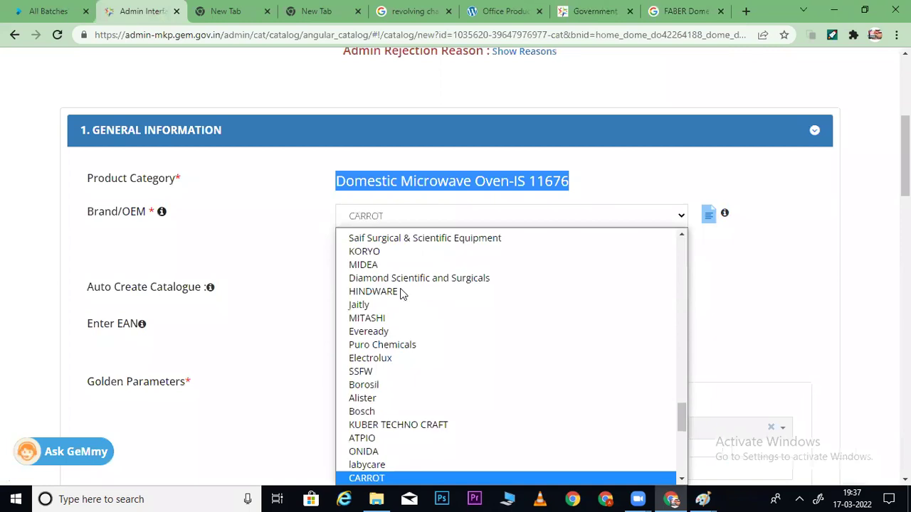
pyautogui.press('c')
pyautogui.press('c')
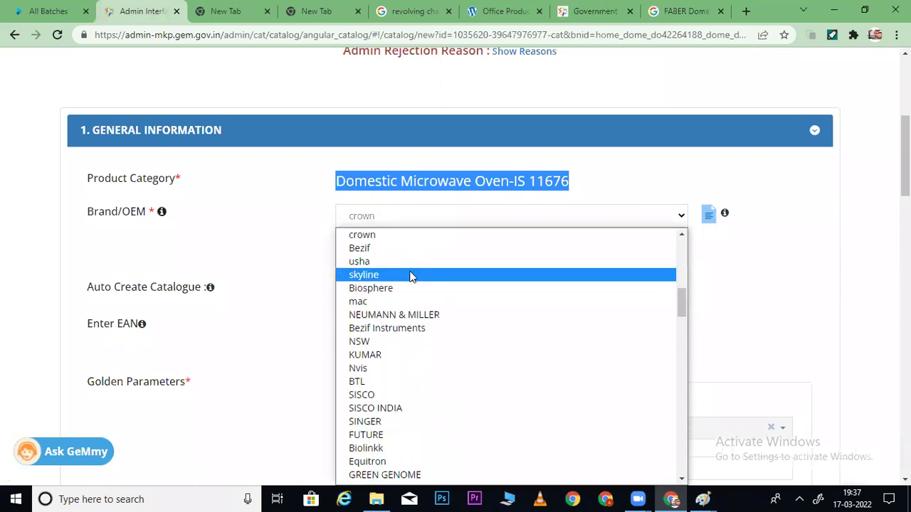
pyautogui.click(380, 235)
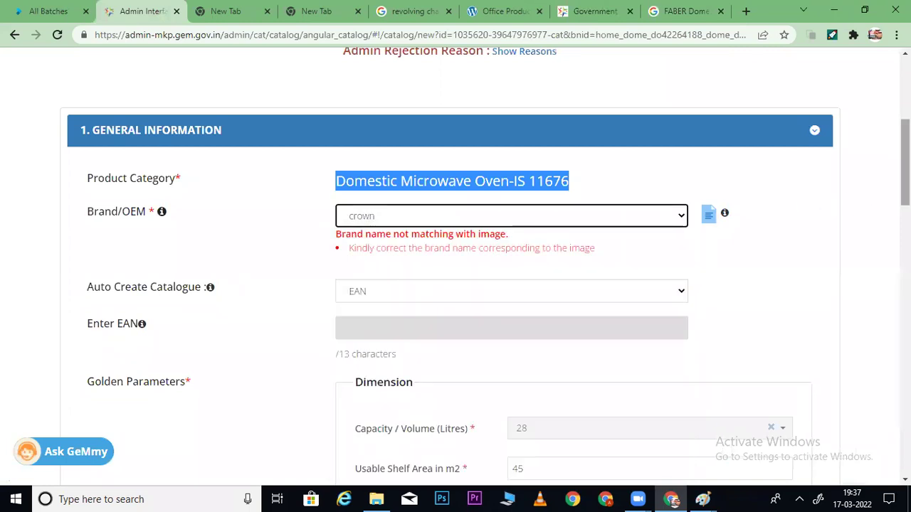
# Save the General Information section, proceed to Catalogue Information and examine the rejection remark under Model
pyautogui.scroll(-4, 904, 178)
pyautogui.scroll(-13, 822, 402)
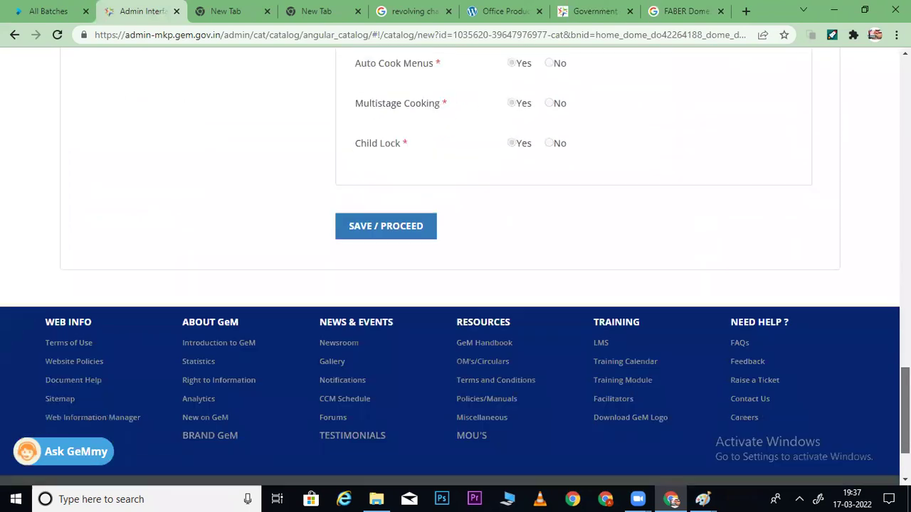
pyautogui.scroll(1, 823, 402)
pyautogui.click(380, 287)
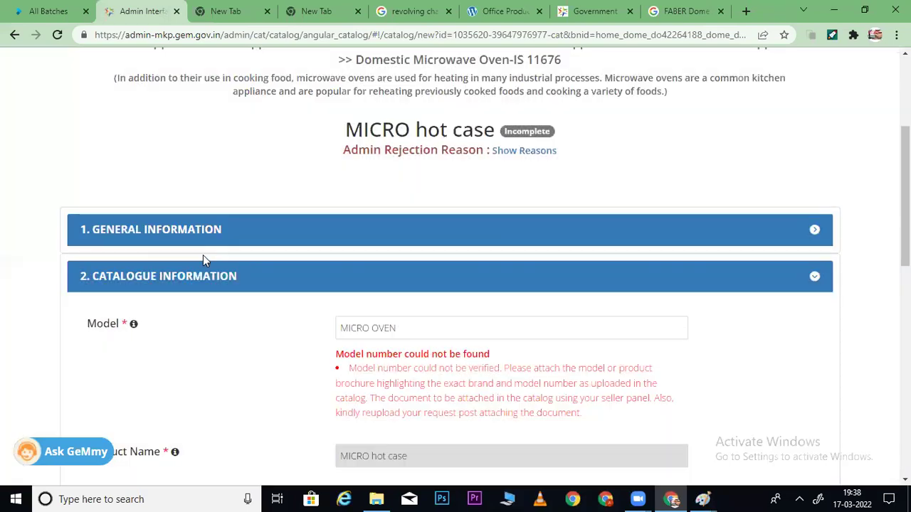
pyautogui.moveTo(905, 245); pyautogui.dragTo(905, 393)
pyautogui.scroll(5, 735, 235)
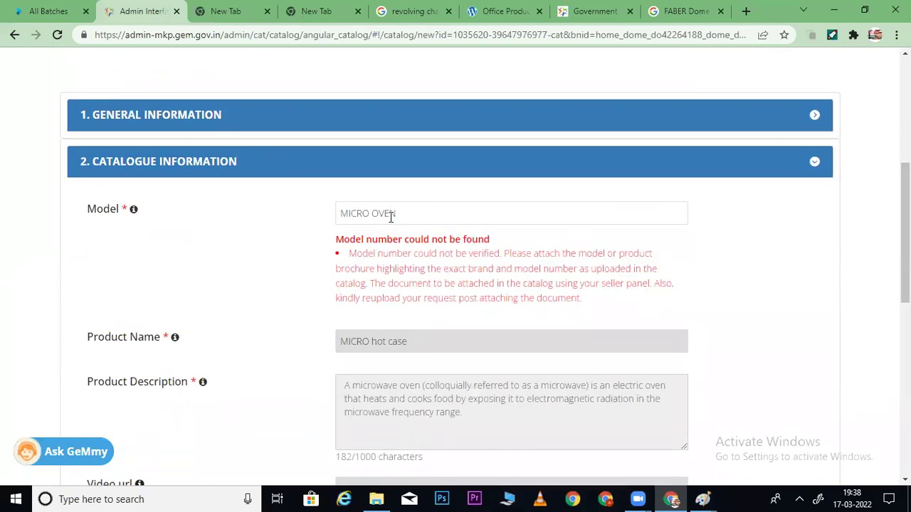
# Leave the MICRO hot case catalogue and go to the search page for the seller's own product offerings
pyautogui.moveTo(337, 212); pyautogui.dragTo(462, 219)
pyautogui.moveTo(905, 228); pyautogui.dragTo(905, 122)
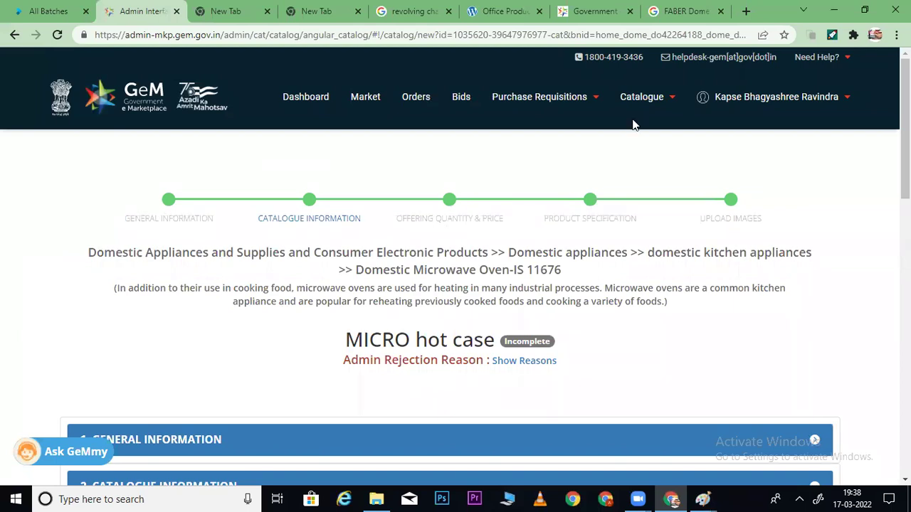
pyautogui.click(669, 101)
pyautogui.moveTo(612, 127)
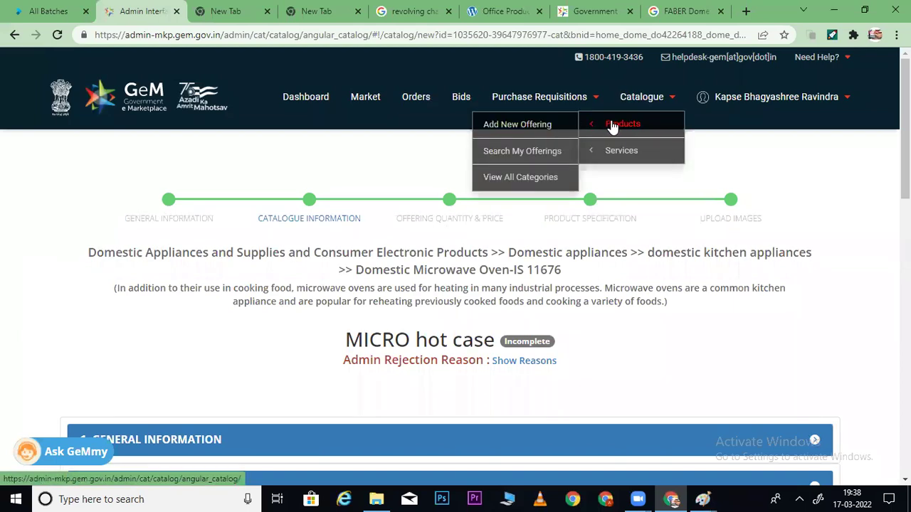
pyautogui.click(511, 155)
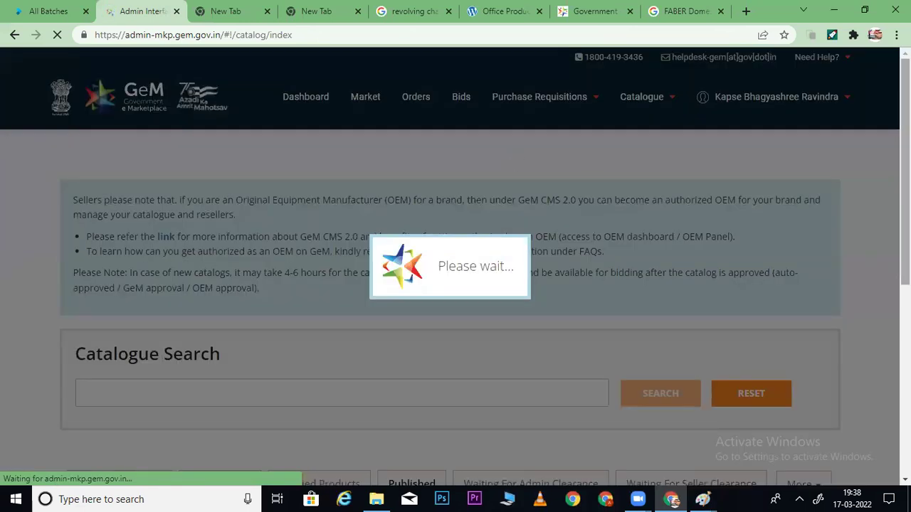
# Delete the rejected MICRO hot case catalogue from the notified products
pyautogui.scroll(-5, 456, 267)
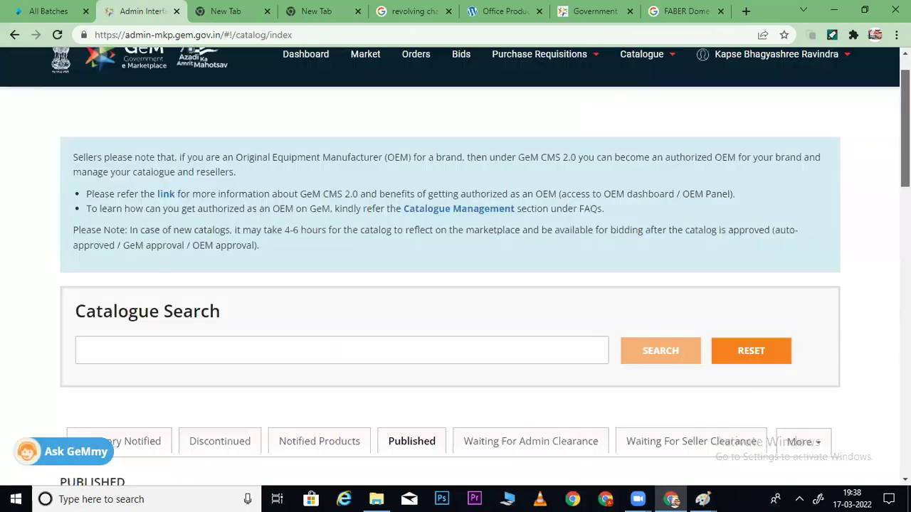
pyautogui.click(321, 114)
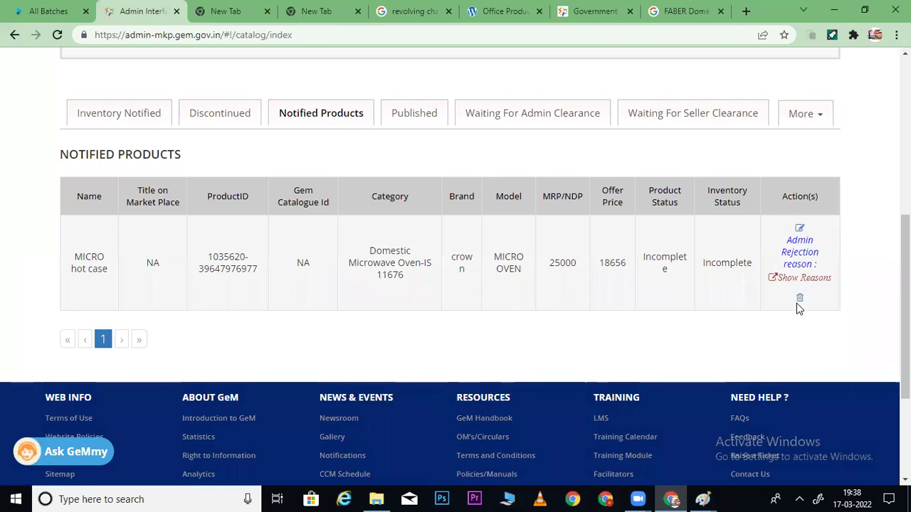
pyautogui.click(797, 302)
pyautogui.click(642, 175)
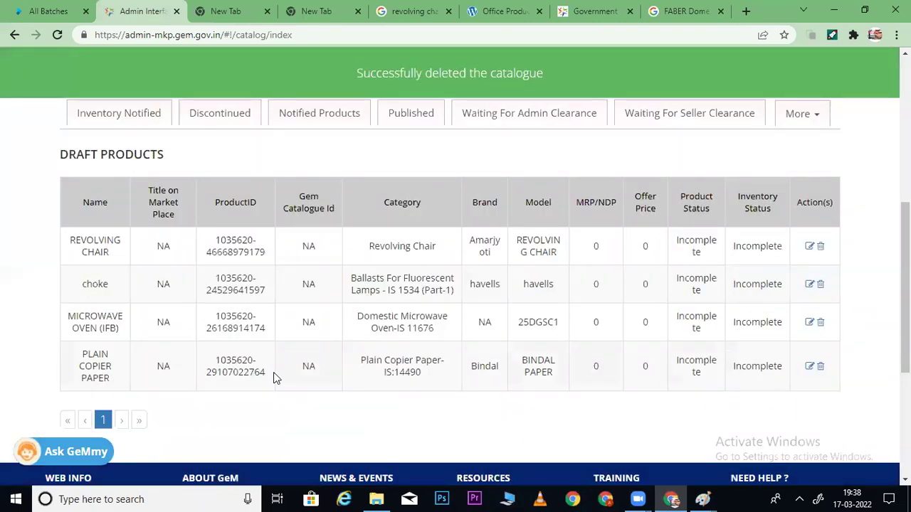
# List the published catalogues and open the Universal Oven listing in a new browser tab
pyautogui.click(412, 112)
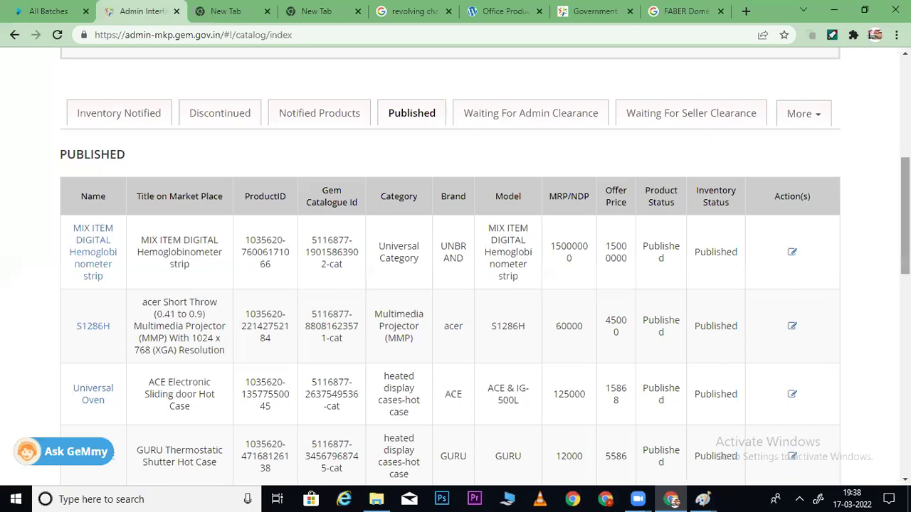
pyautogui.scroll(-2, 455, 285)
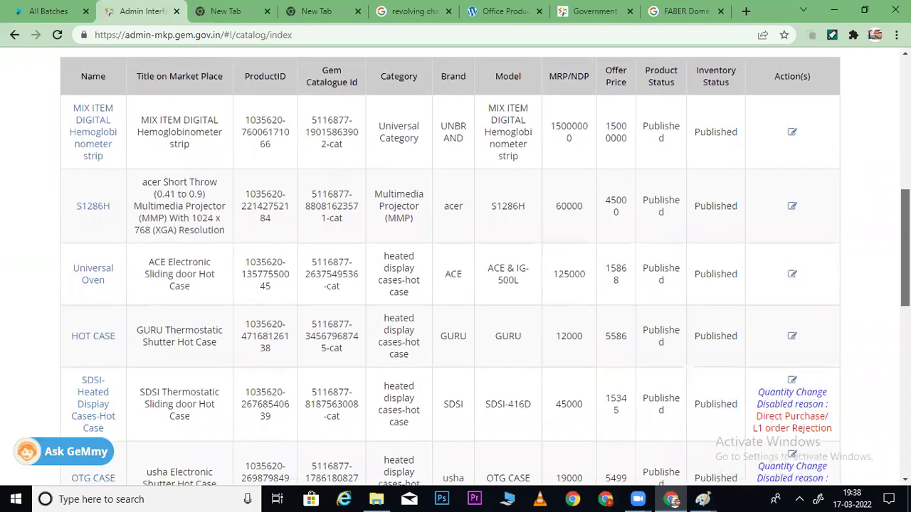
pyautogui.scroll(1, 456, 284)
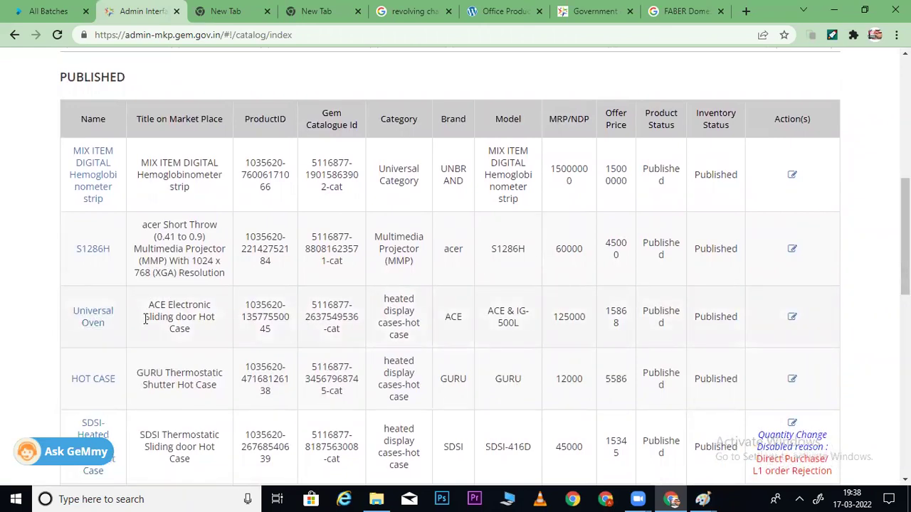
pyautogui.rightClick(98, 322)
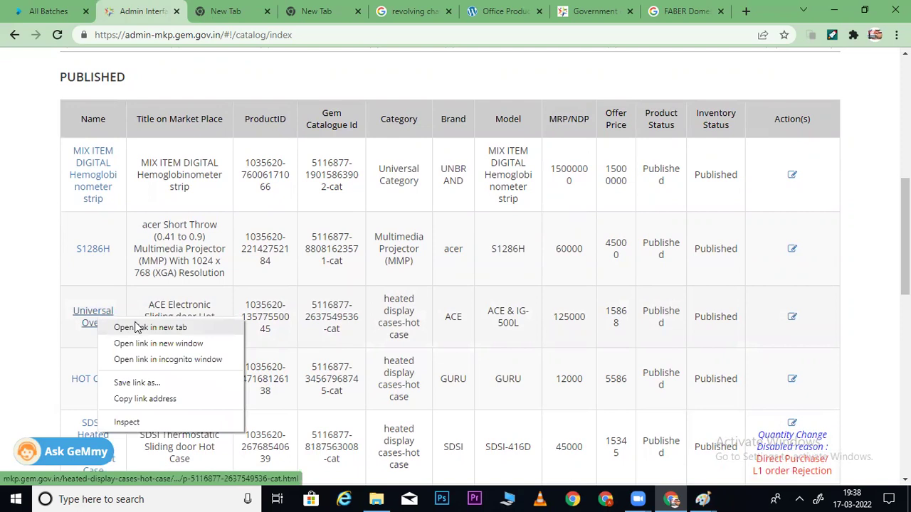
pyautogui.click(139, 327)
pyautogui.click(191, 11)
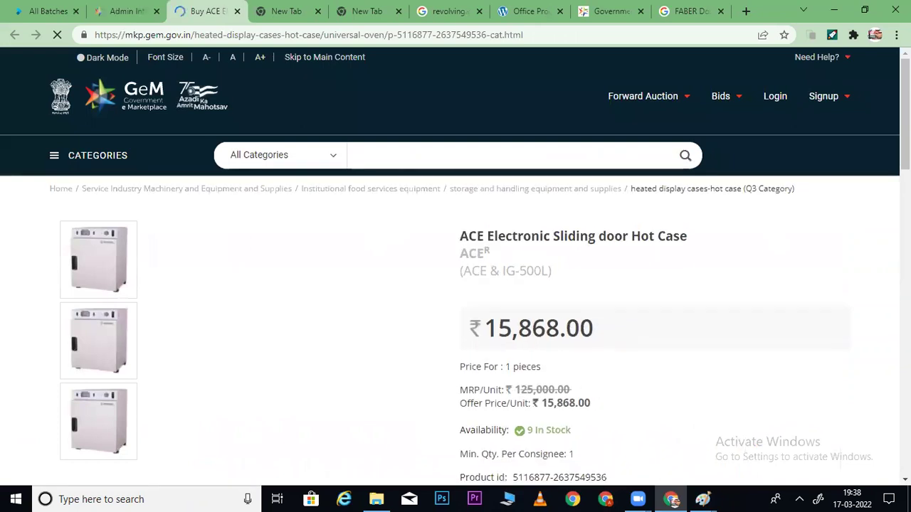
# Review the sellers' details for the ACE hot case listing and close its tab
pyautogui.scroll(-1, 455, 263)
pyautogui.scroll(-3, 885, 205)
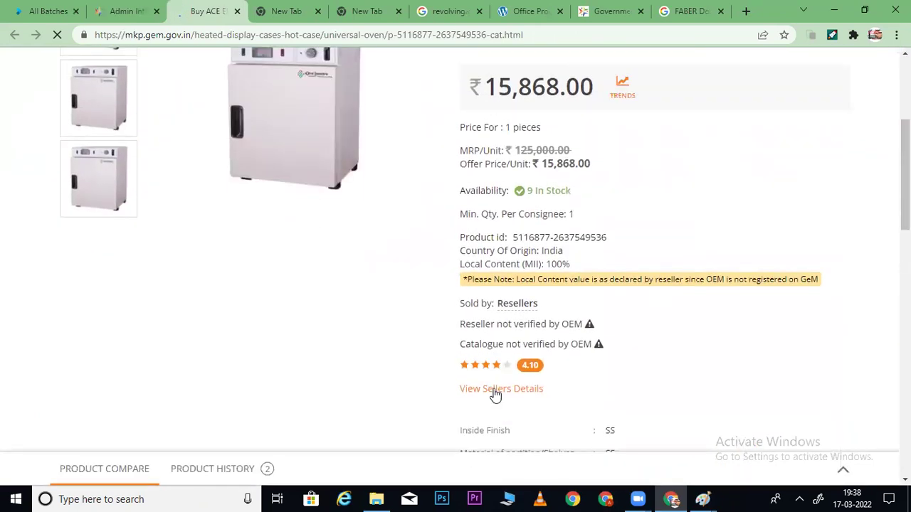
pyautogui.click(491, 390)
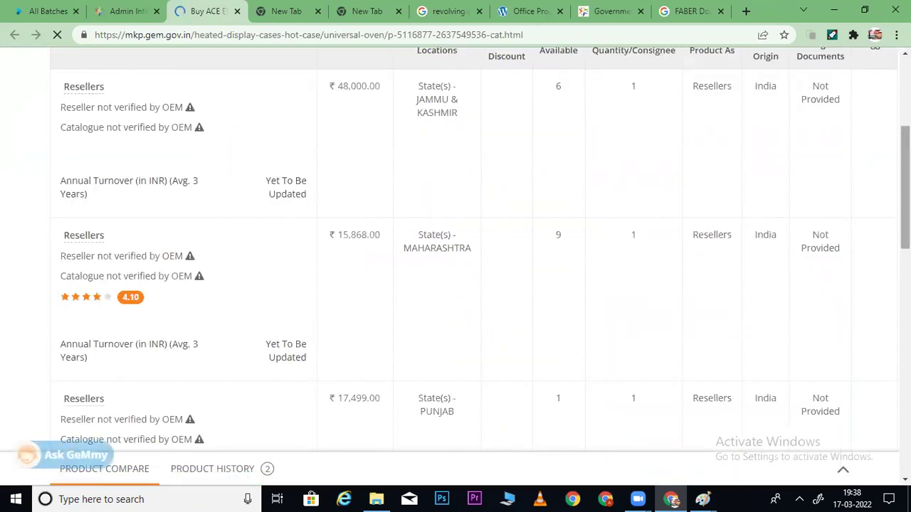
pyautogui.scroll(-5, 757, 305)
pyautogui.scroll(-4, 441, 157)
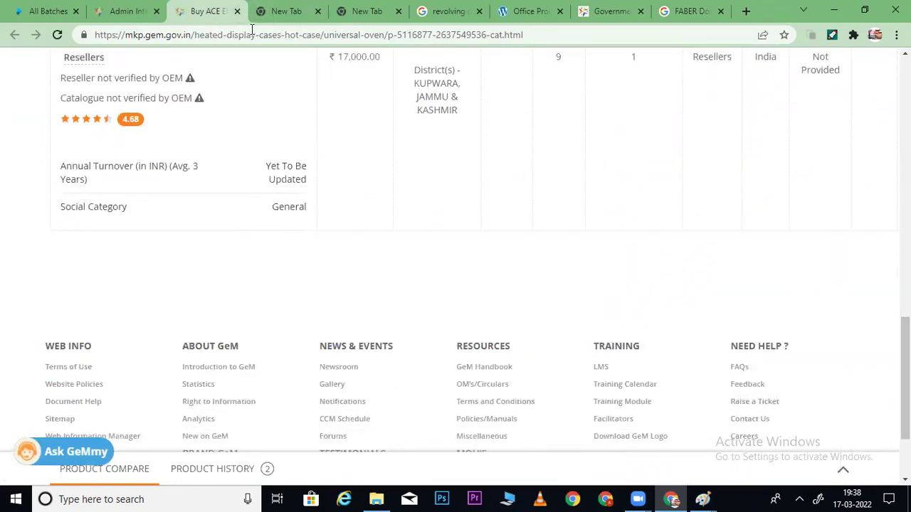
pyautogui.click(236, 12)
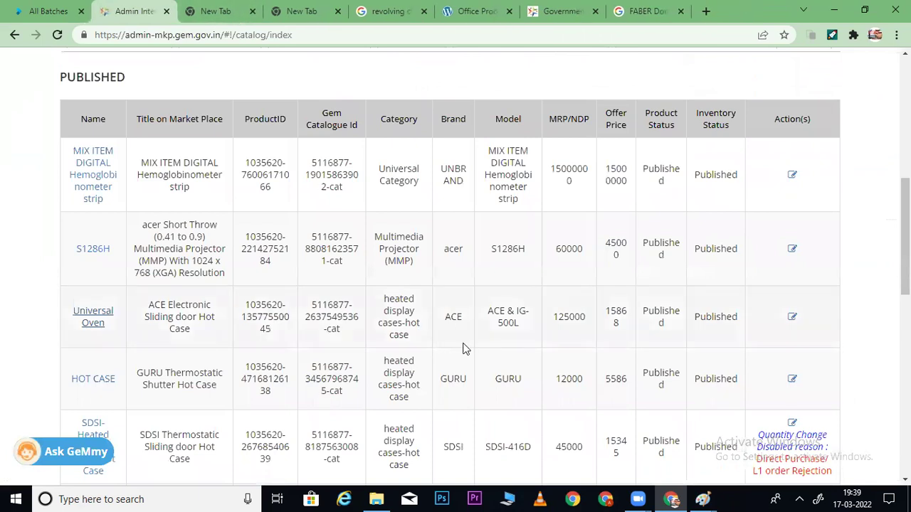
# Look through the published catalogues, examining their marketplace titles, categories and brands
pyautogui.scroll(-6, 455, 263)
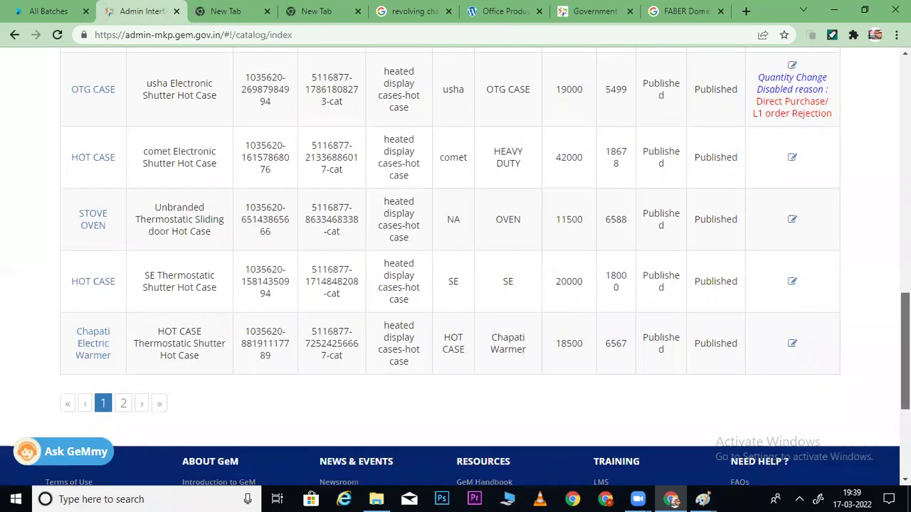
pyautogui.scroll(5, 93, 229)
pyautogui.scroll(4, 93, 228)
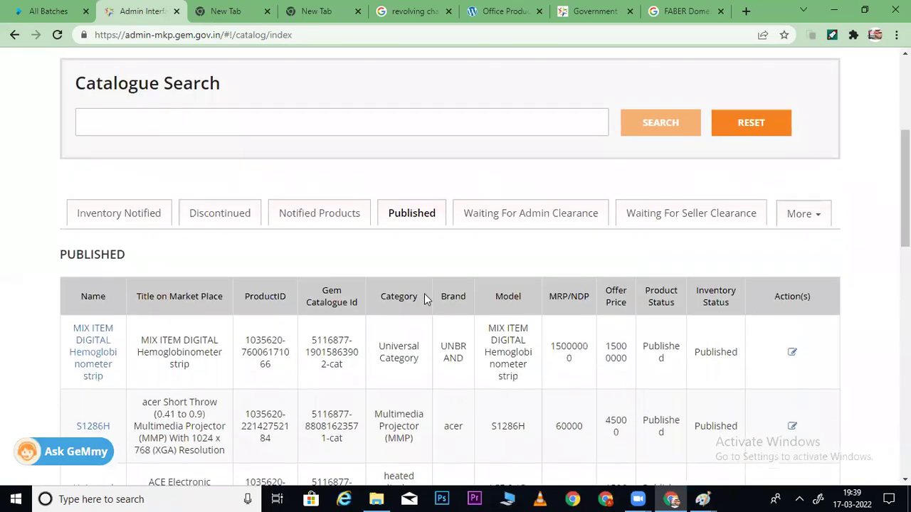
pyautogui.scroll(-2, 156, 279)
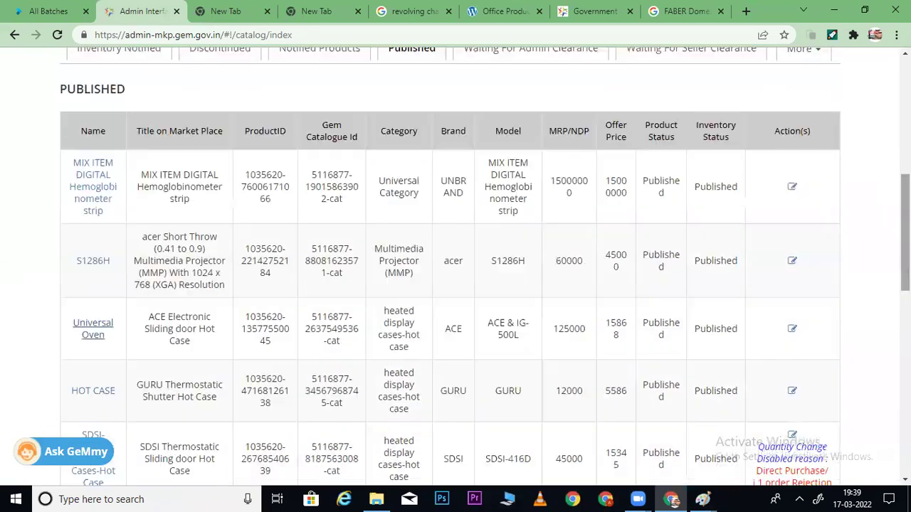
pyautogui.moveTo(163, 237); pyautogui.dragTo(364, 288)
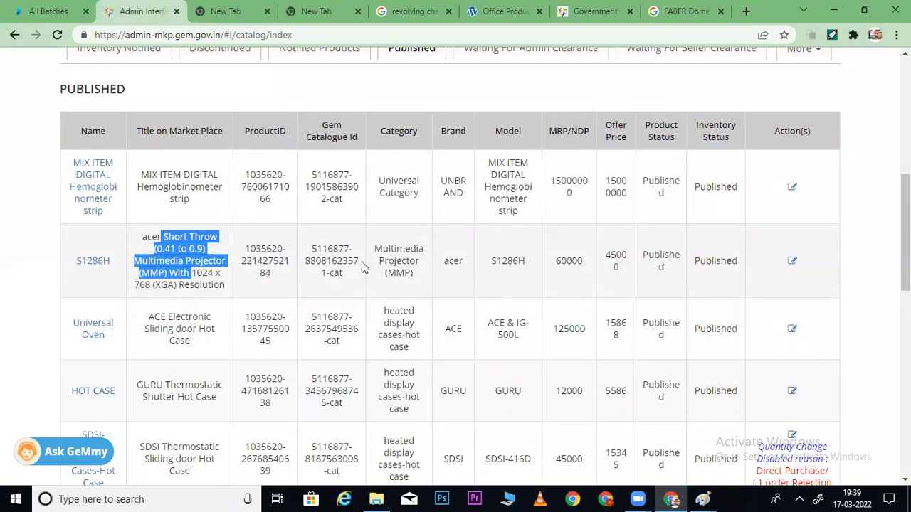
pyautogui.moveTo(390, 193); pyautogui.dragTo(463, 185)
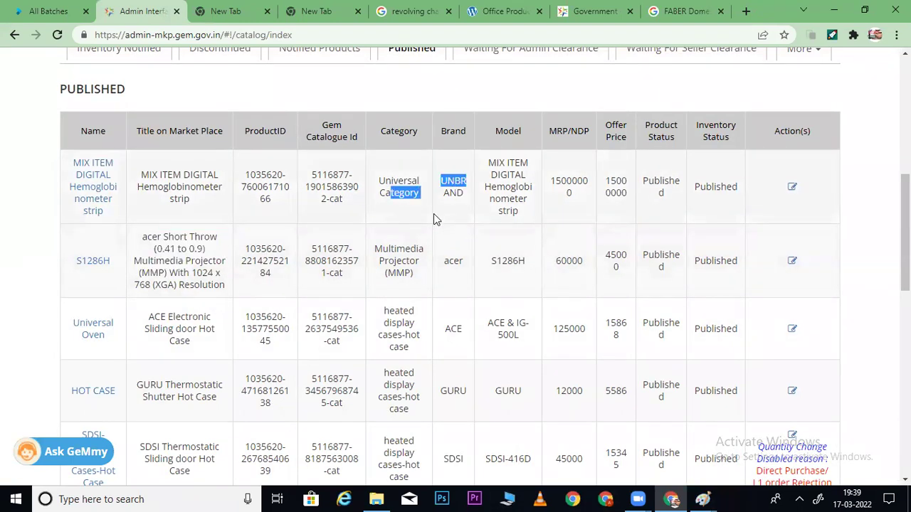
pyautogui.scroll(-2, 905, 235)
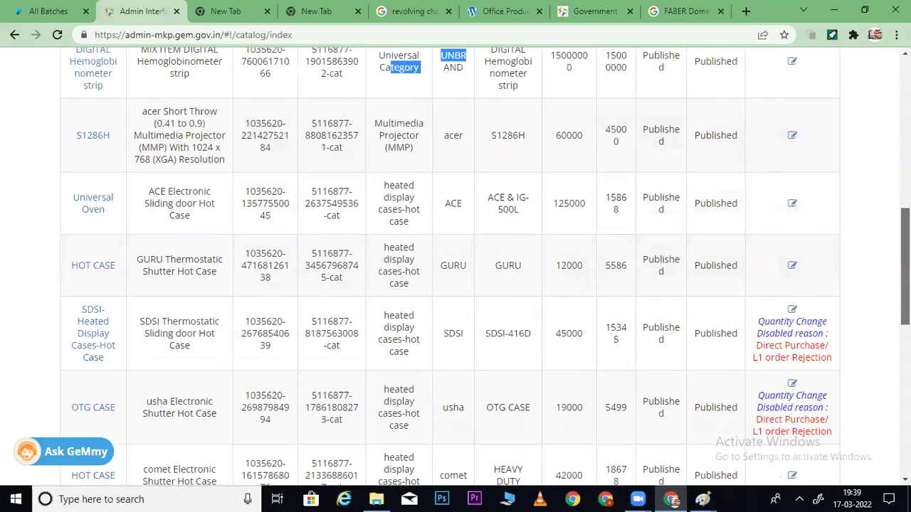
pyautogui.scroll(6, 905, 234)
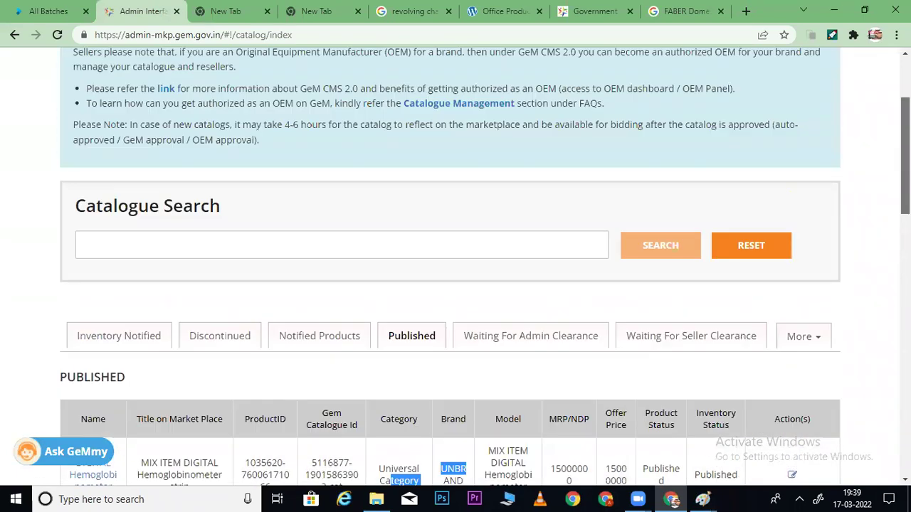
pyautogui.scroll(2, 545, 128)
pyautogui.scroll(-3, 539, 274)
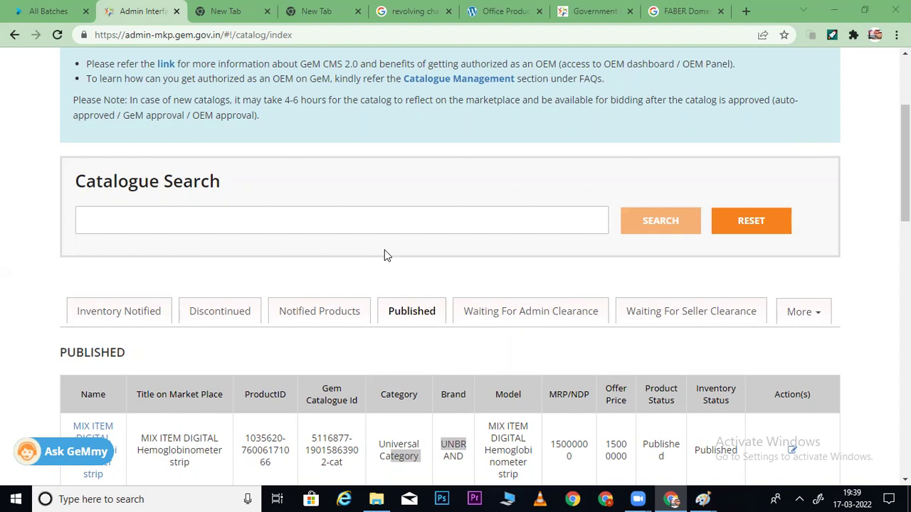
pyautogui.scroll(3, 905, 164)
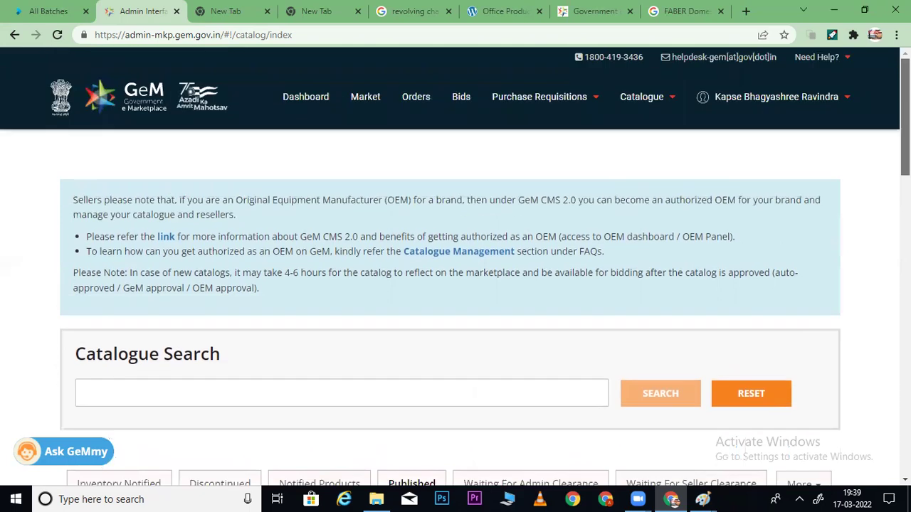
pyautogui.scroll(-1, 456, 158)
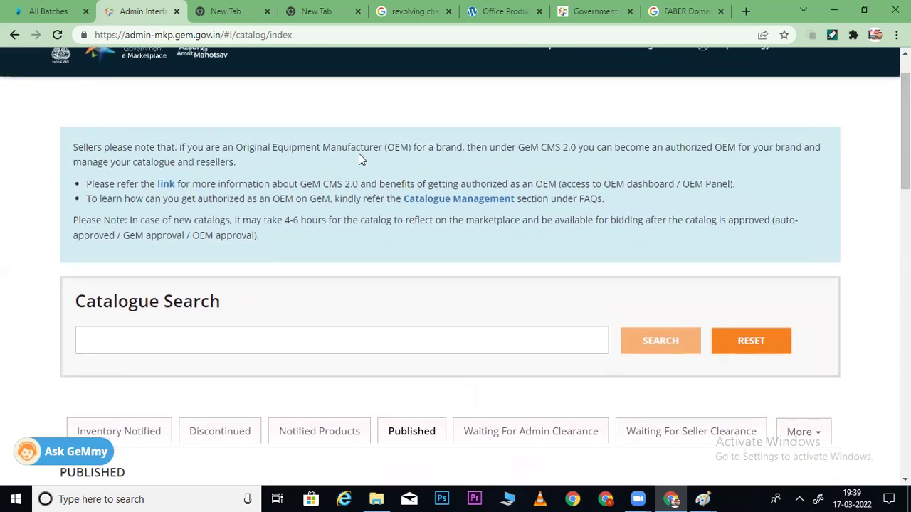
pyautogui.scroll(1, 905, 128)
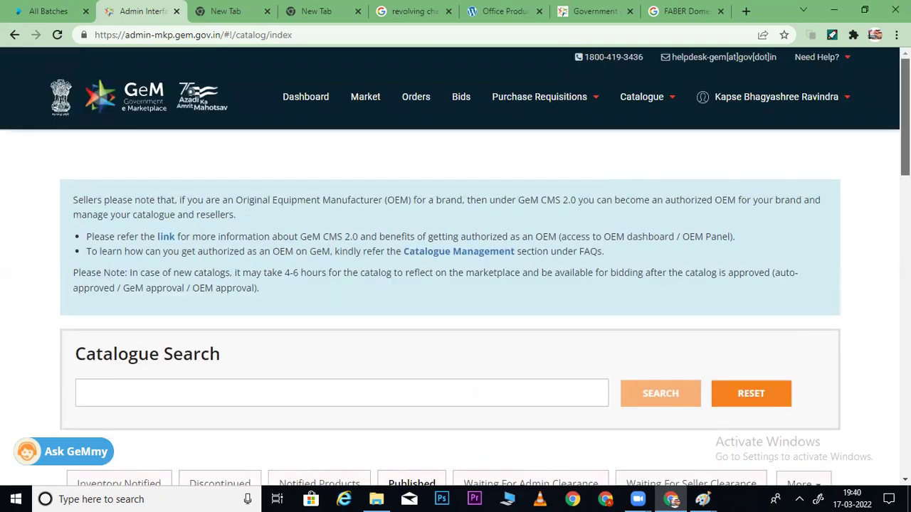
pyautogui.scroll(-2, 785, 137)
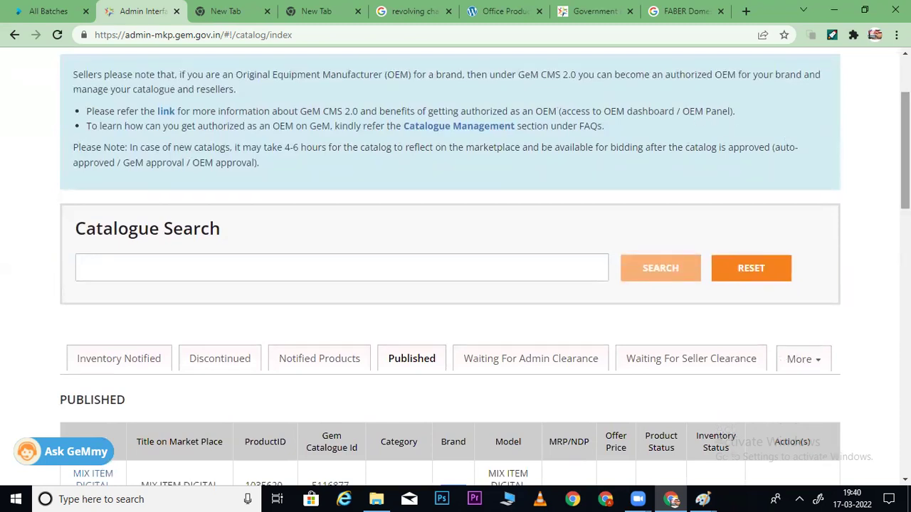
pyautogui.scroll(2, 455, 270)
pyautogui.scroll(-1, 456, 271)
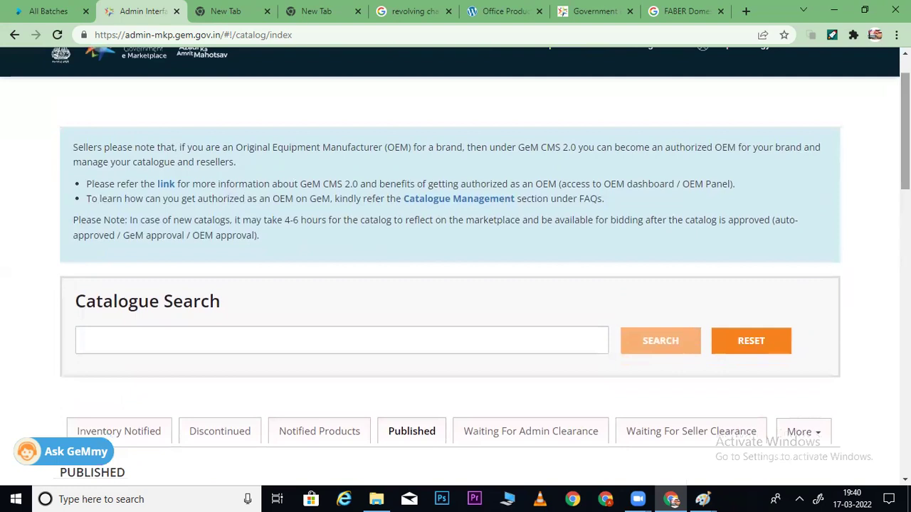
pyautogui.scroll(1, 876, 106)
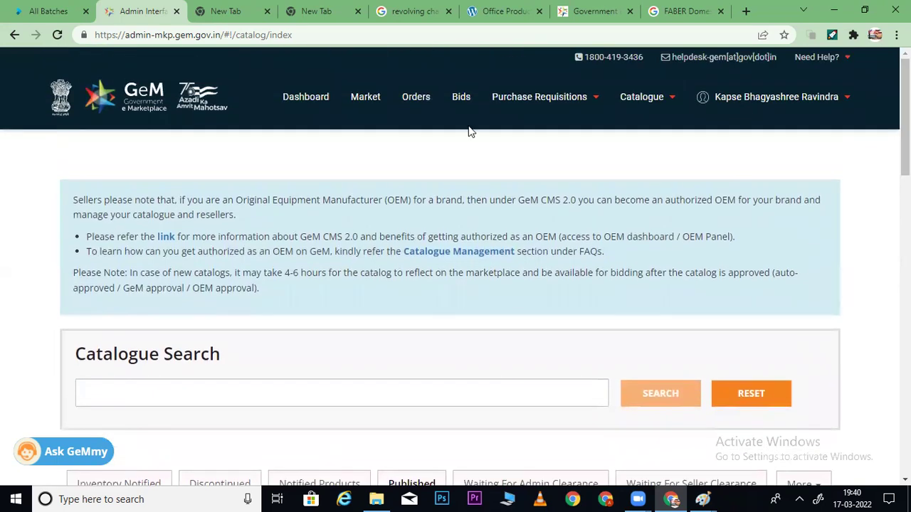
# Go to the GeM Market page and close the extra Government tab and both empty tabs
pyautogui.click(376, 99)
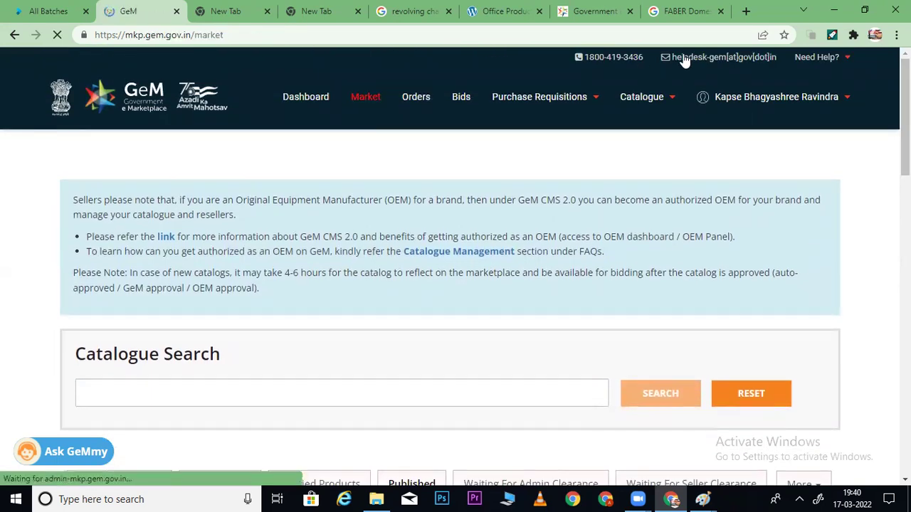
pyautogui.click(629, 12)
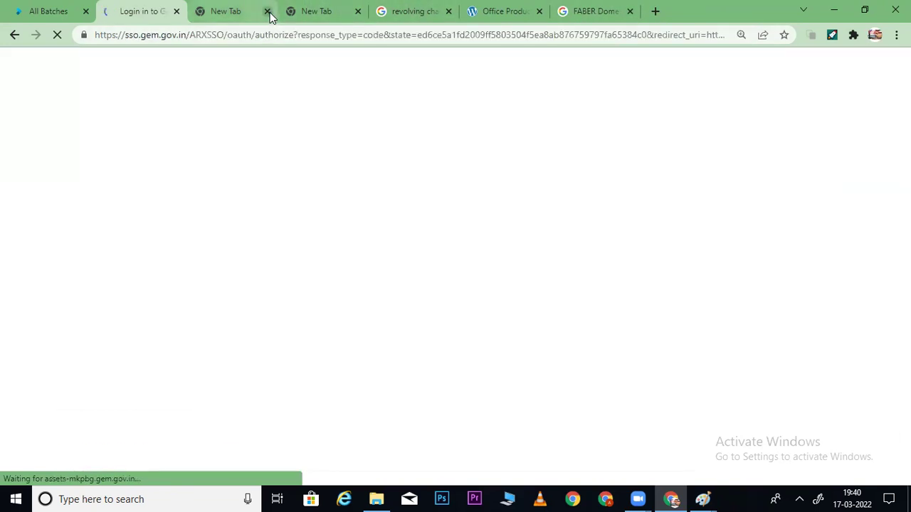
pyautogui.click(268, 12)
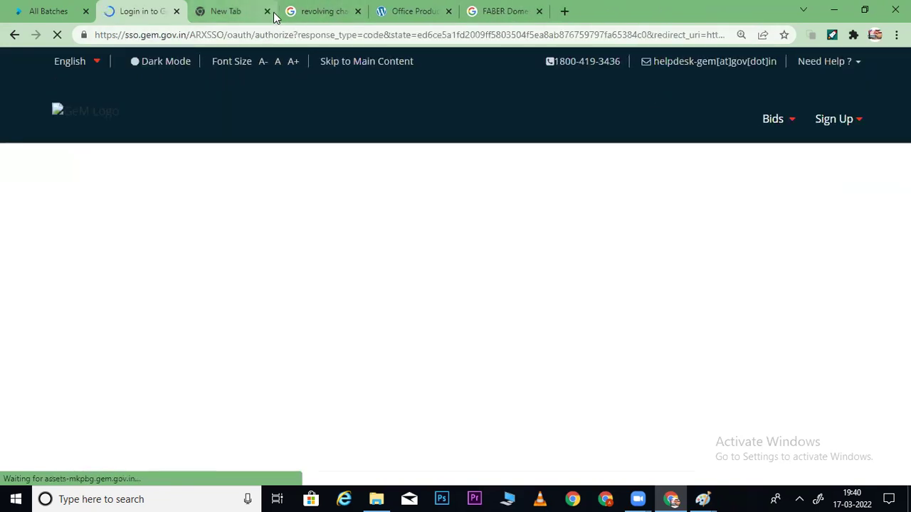
pyautogui.click(267, 12)
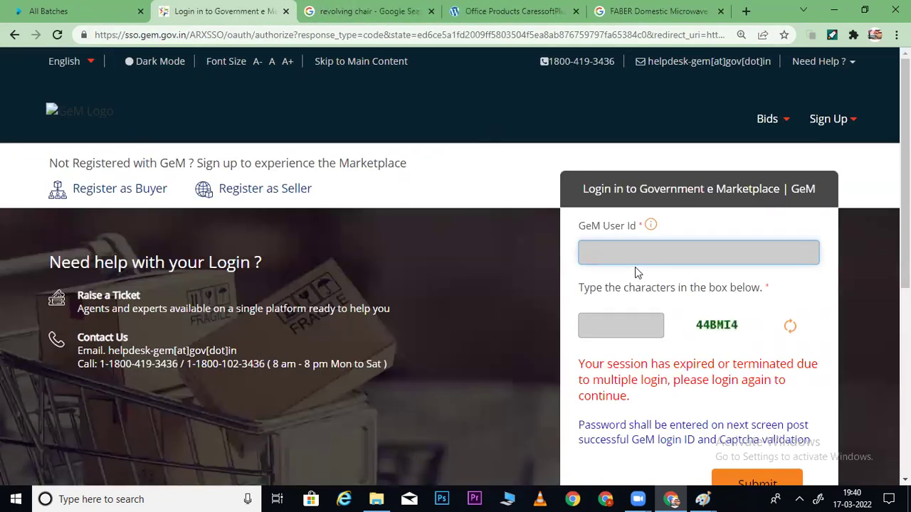
# Look over the open revolving chair search, office chair product and FABER microwave oven search pages
pyautogui.click(377, 10)
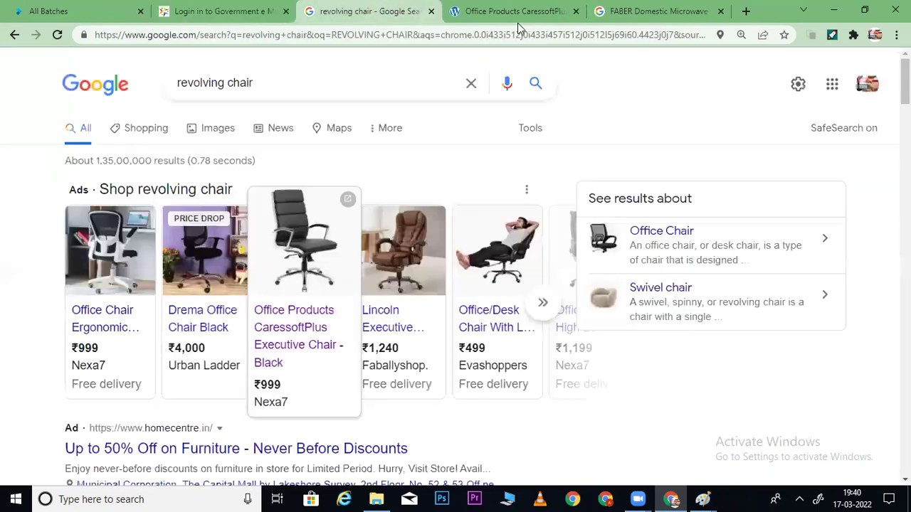
pyautogui.click(516, 10)
pyautogui.click(591, 8)
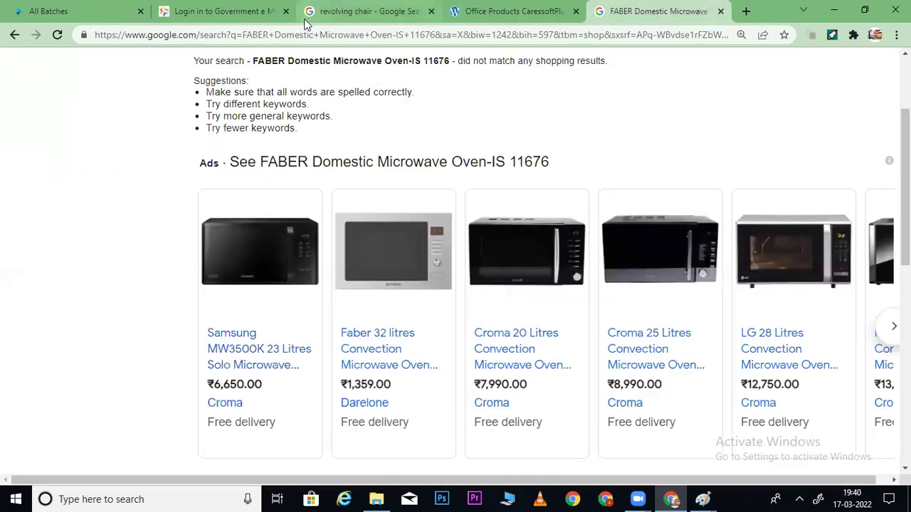
# Close both Paint windows and return to the GeM login page
pyautogui.moveTo(702, 498)
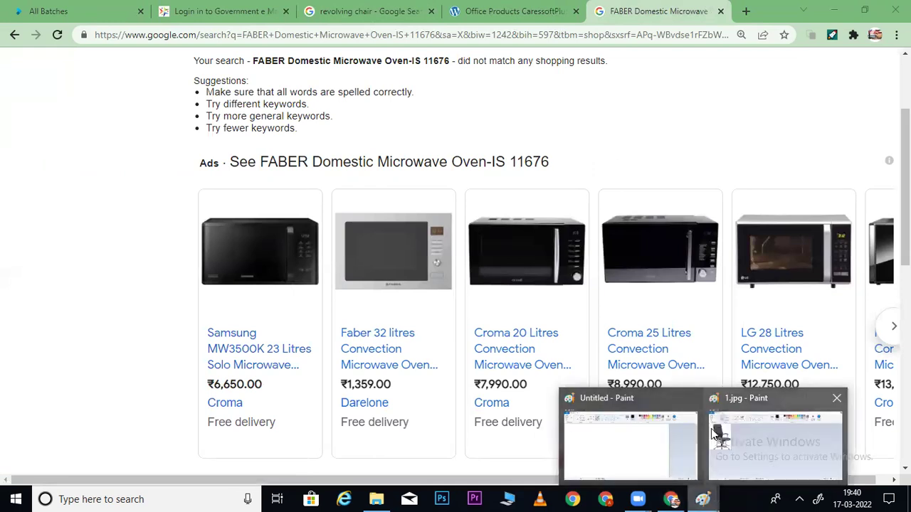
pyautogui.click(691, 399)
pyautogui.click(764, 398)
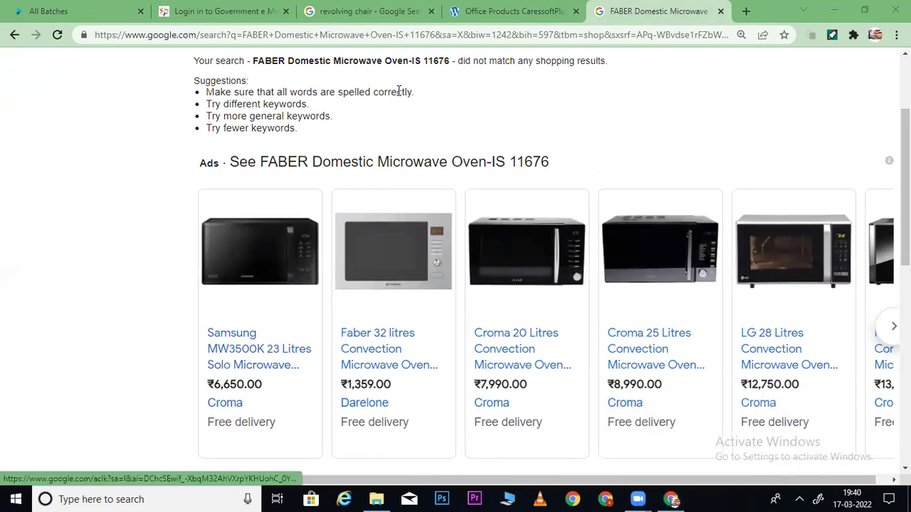
pyautogui.click(221, 10)
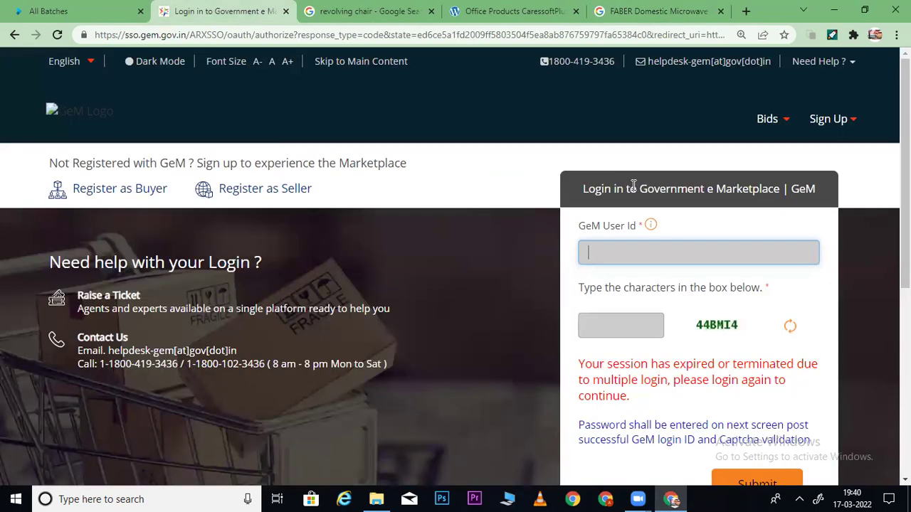